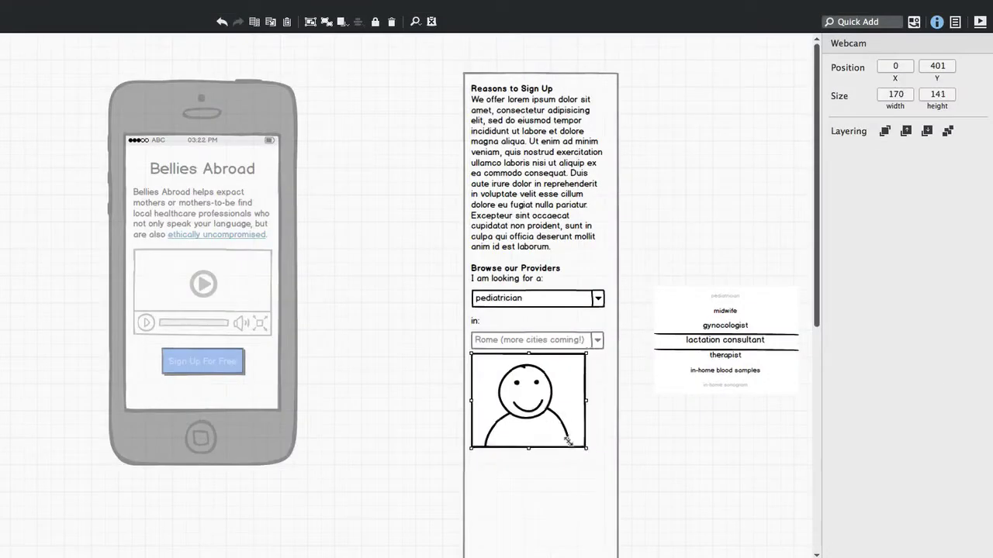
Step: Resize the webcam overlay and view the Home Page (logged in) mockup
drag(546, 457, 513, 405)
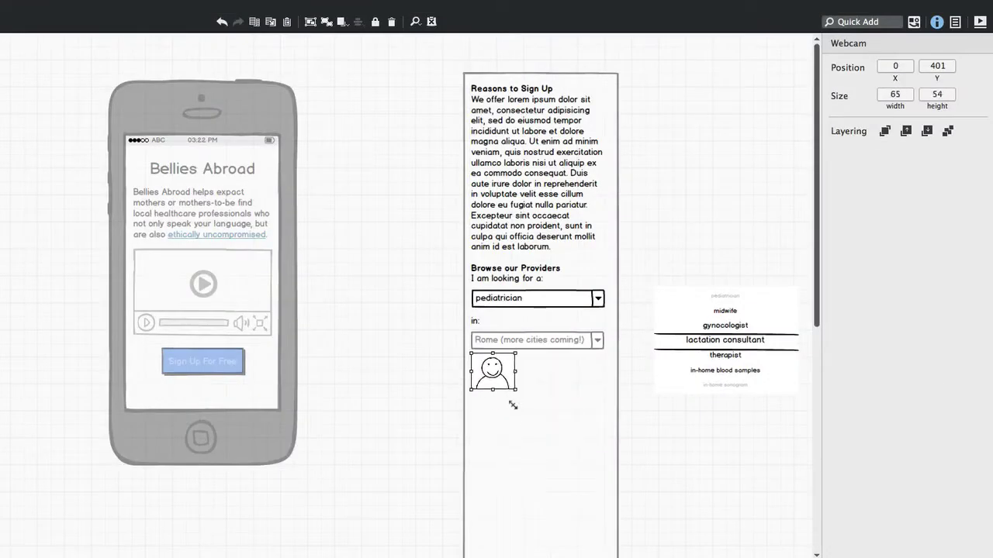
drag(489, 368, 493, 374)
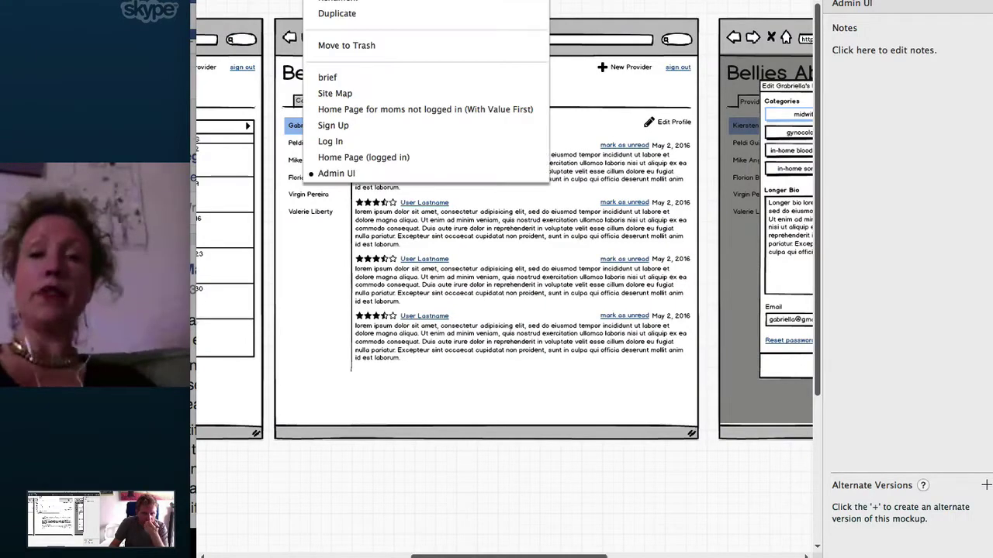
click(325, 157)
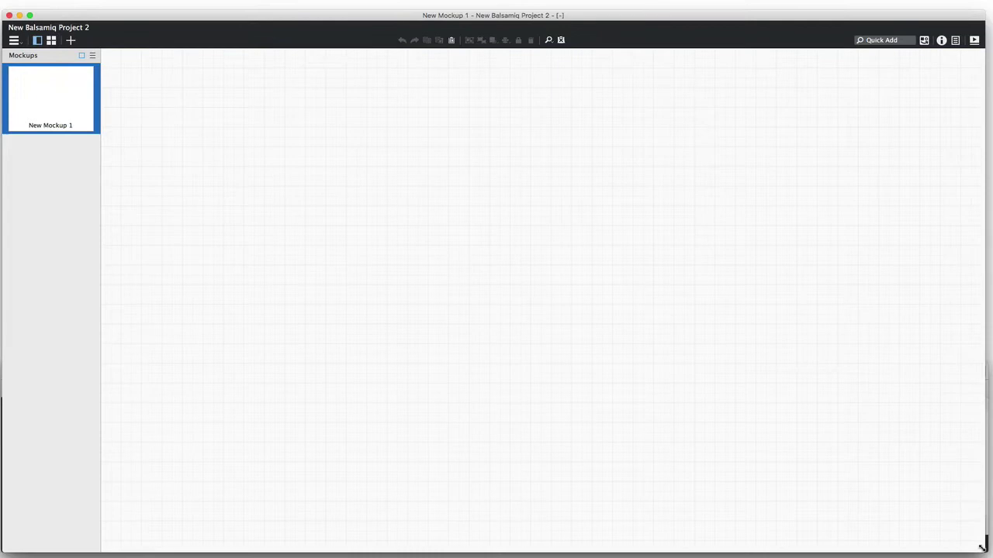
Step: Resize the window and set the mockup's title to 'BelliesAbroad.com'
drag(975, 538, 981, 377)
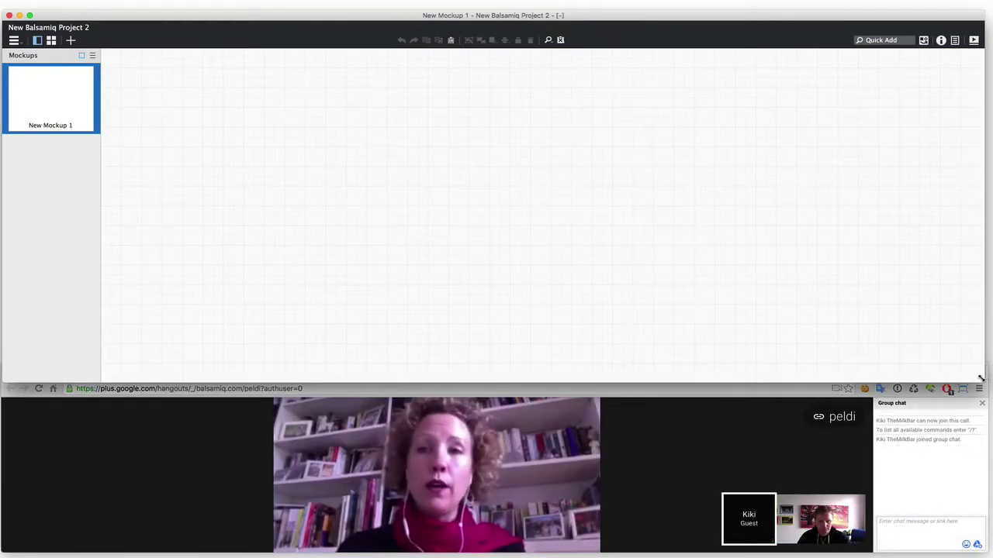
drag(980, 378, 985, 378)
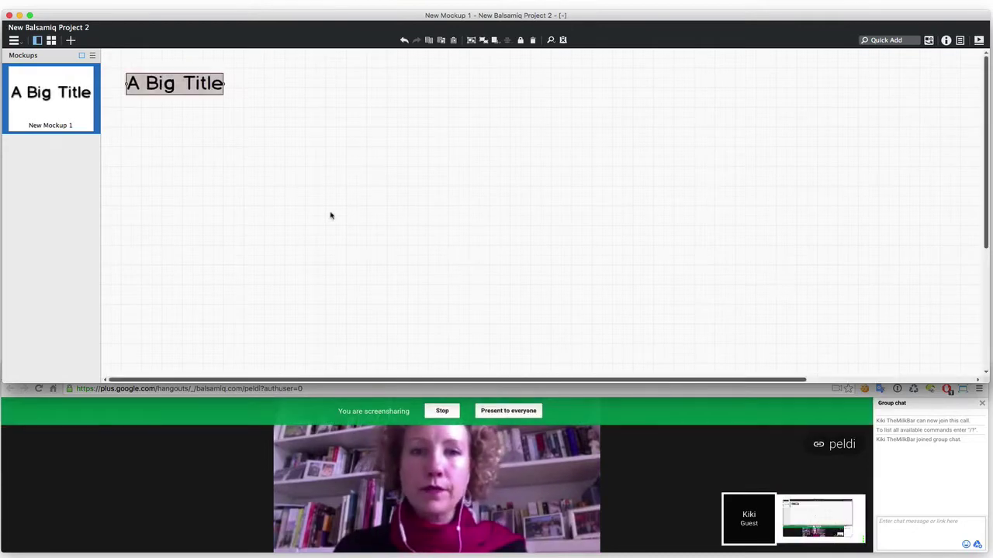
key(Return)
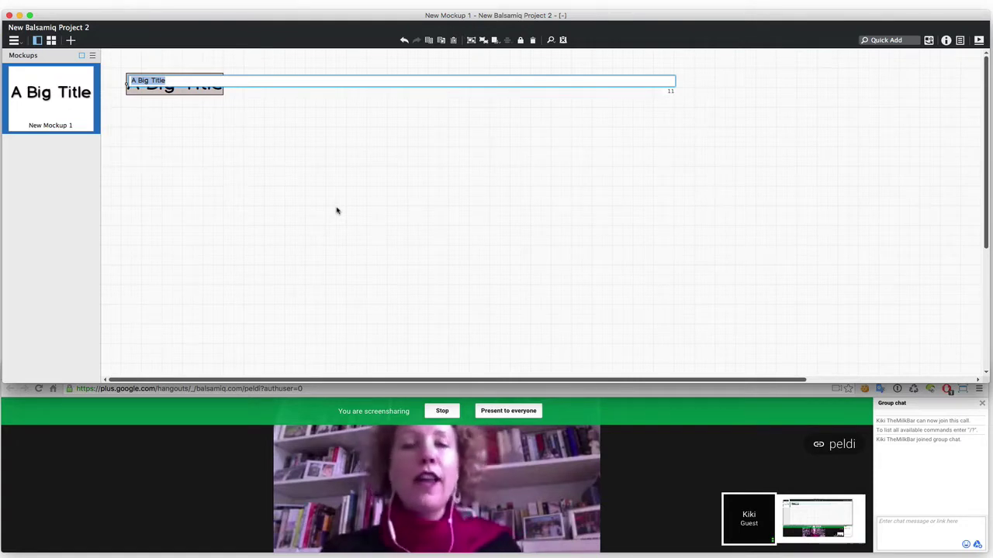
text(BelliesAbroad.com)
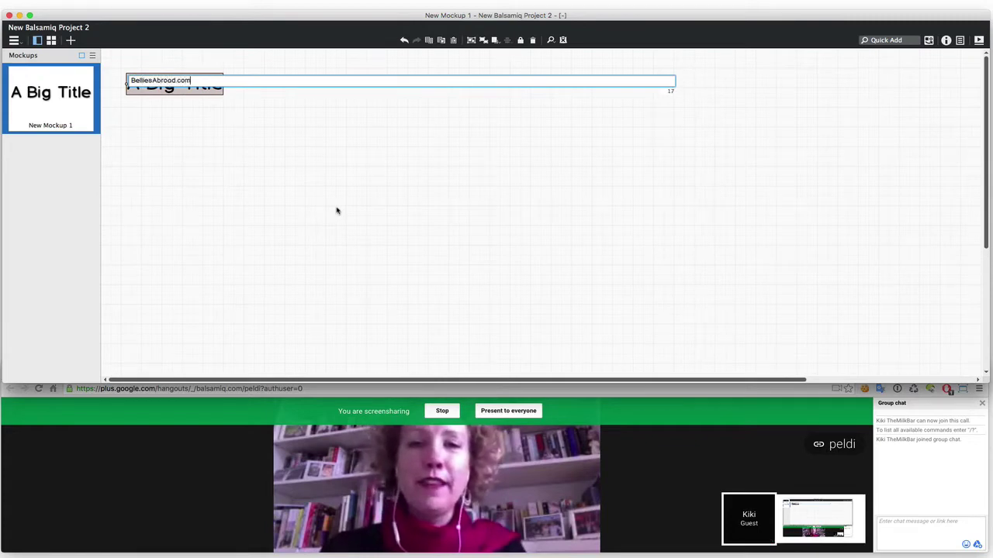
key(Return)
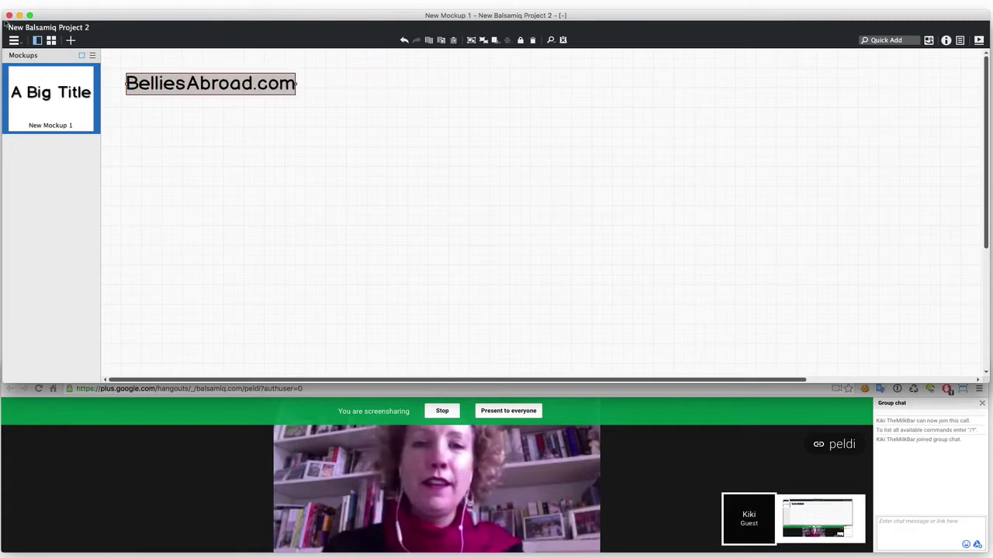
Step: Rename the project to 'BelliesAbroad.com Website'
double_click(20, 28)
text(BelliesAbroad.com Website)
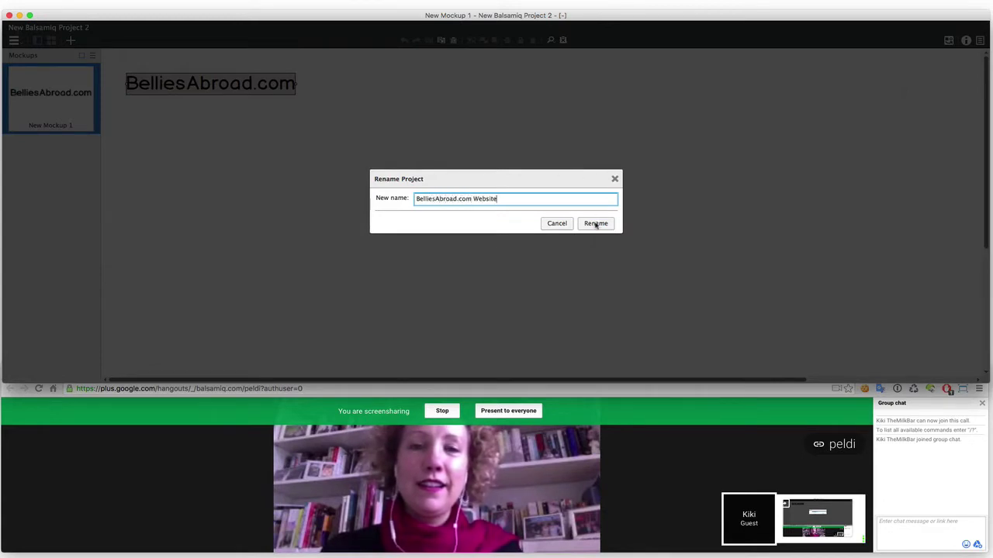
click(596, 224)
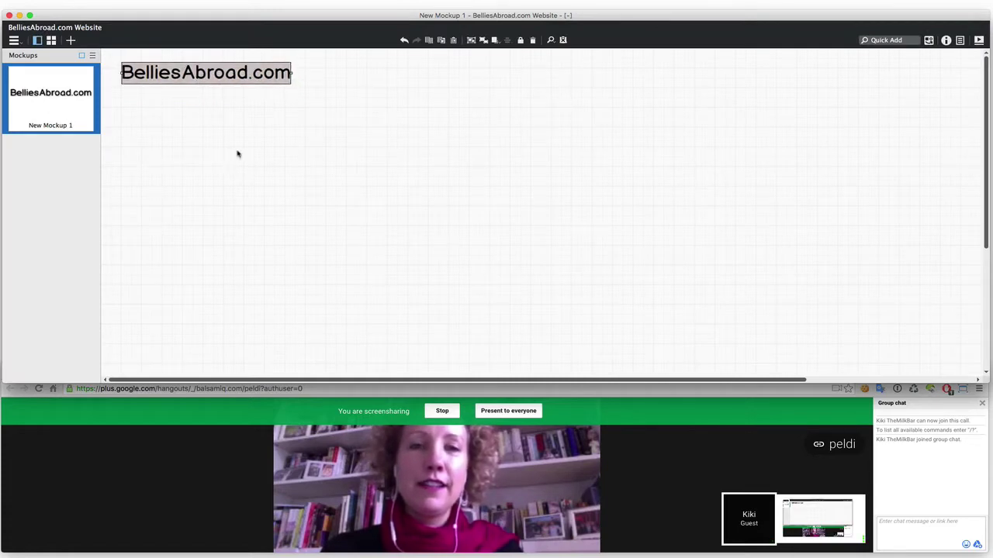
Step: Quick Add a Text paragraph, place it just below the title, and zoom in
click(253, 165)
text(te)
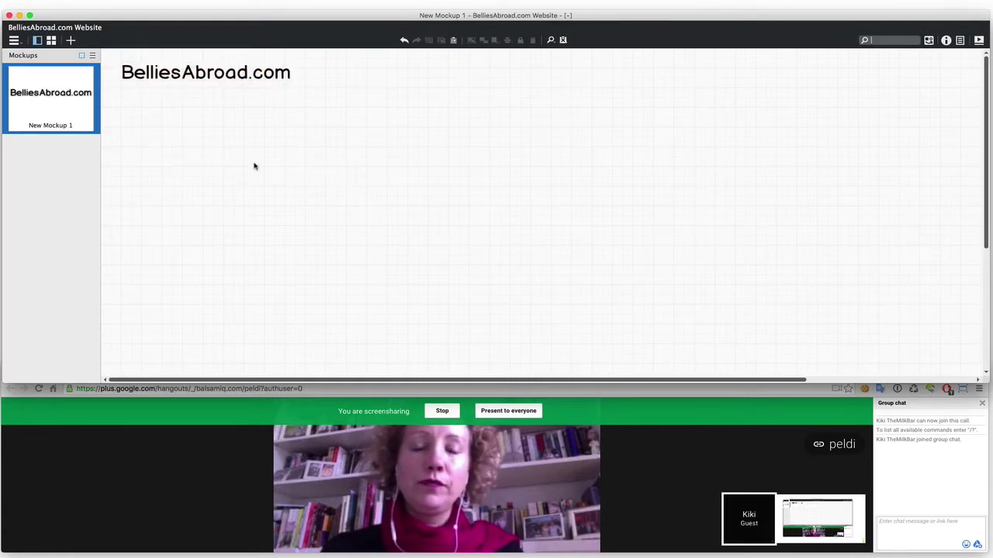
key(Return)
drag(163, 92, 157, 106)
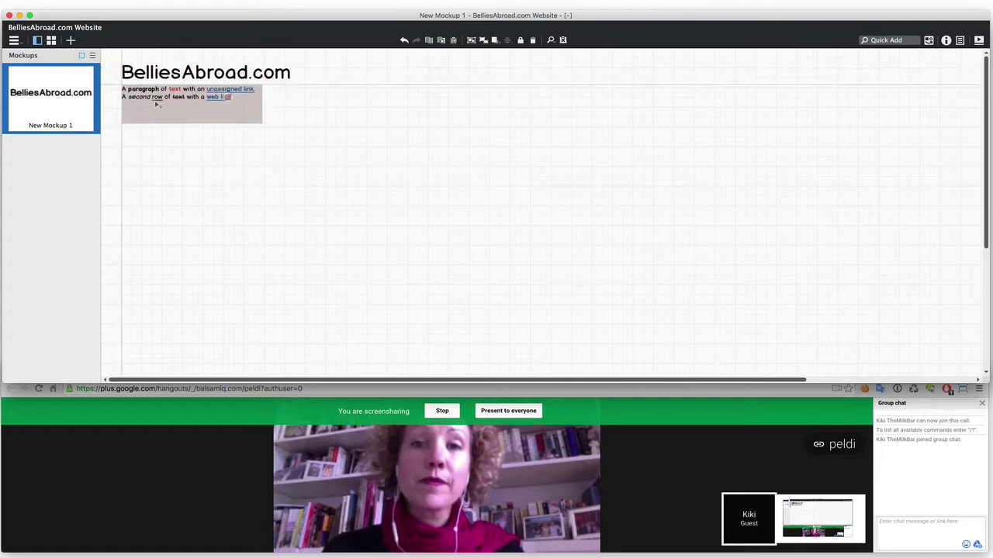
key(super+equal)
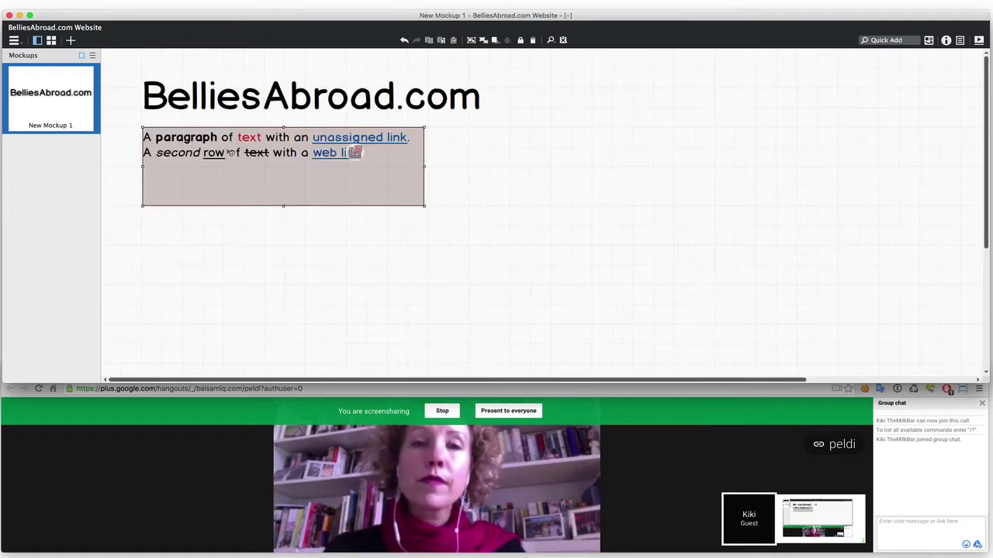
Step: Write the medical-platform description with bullets '- online appointments' and '- in-person visits'
double_click(245, 163)
key(super+a)
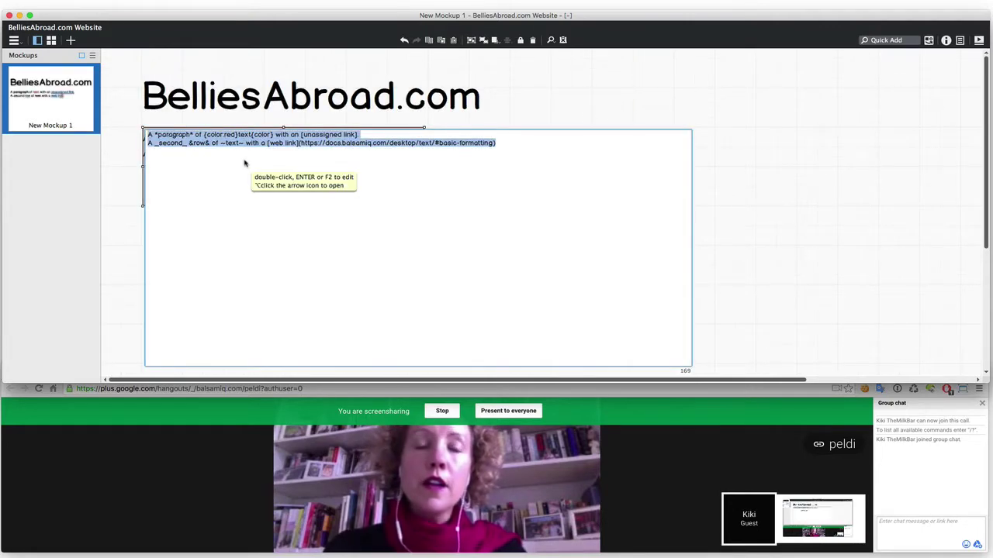
text(A pla)
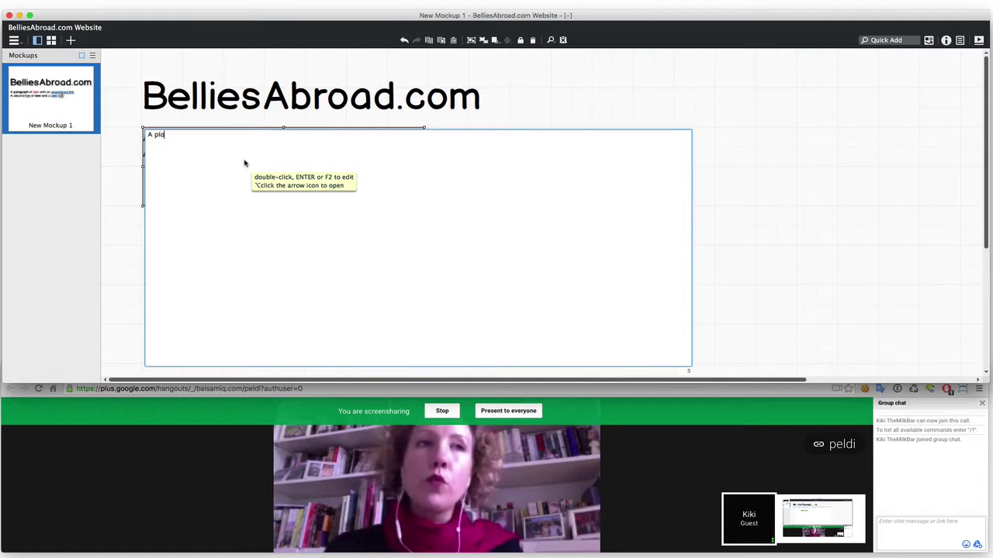
text(tform for womeo)
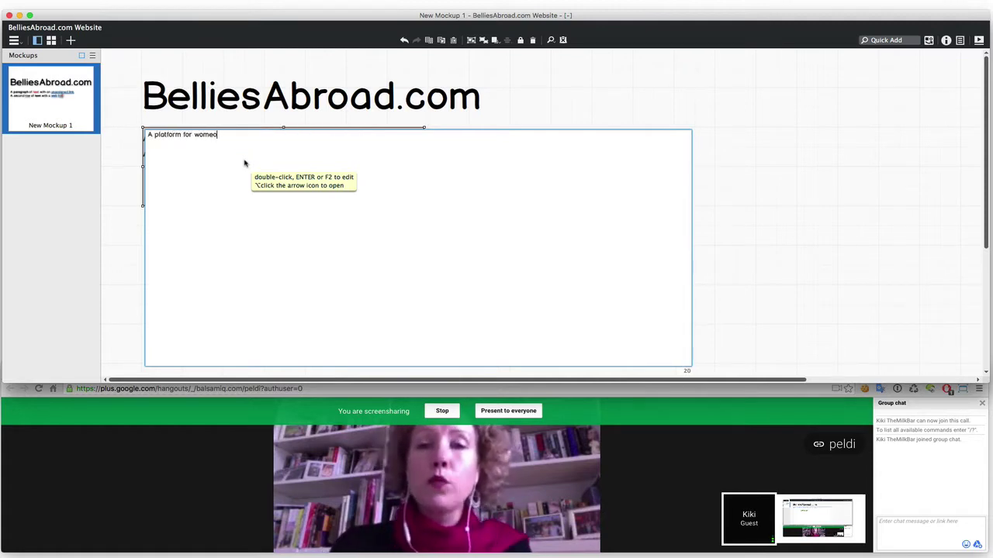
text(nto connect )
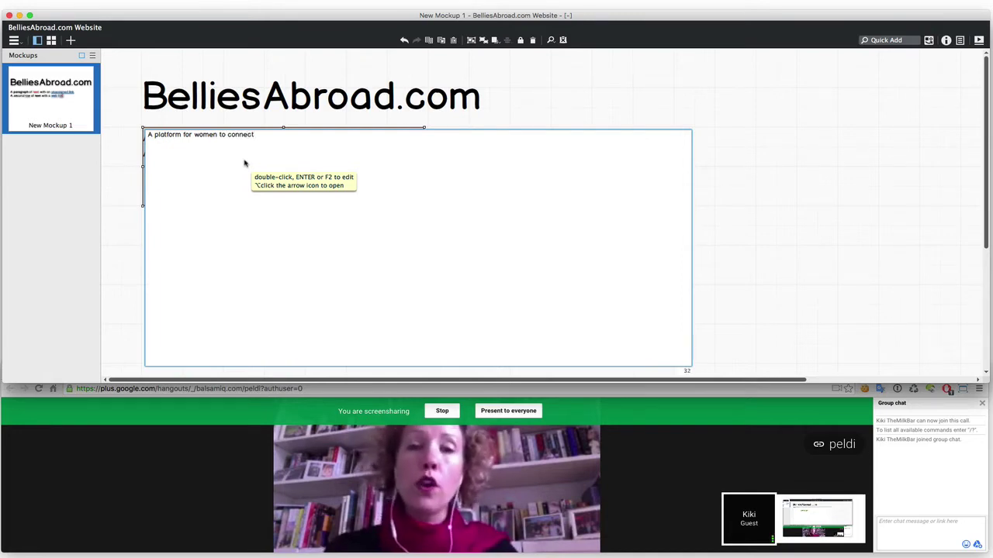
text(with d)
key(BackSpace)
text(m)
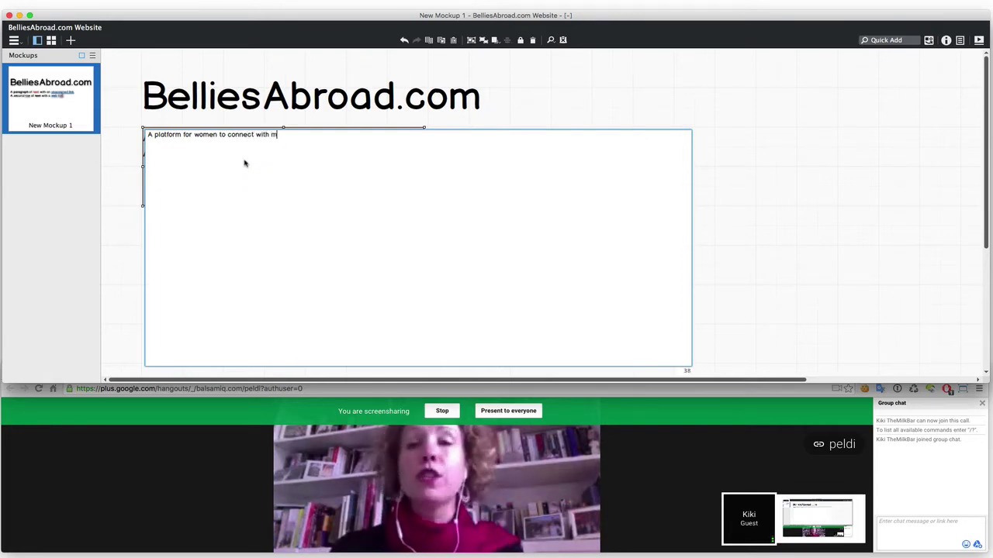
text(edical professionals)
key(Return)
text(- online appointments)
key(Return)
text(- in-person)
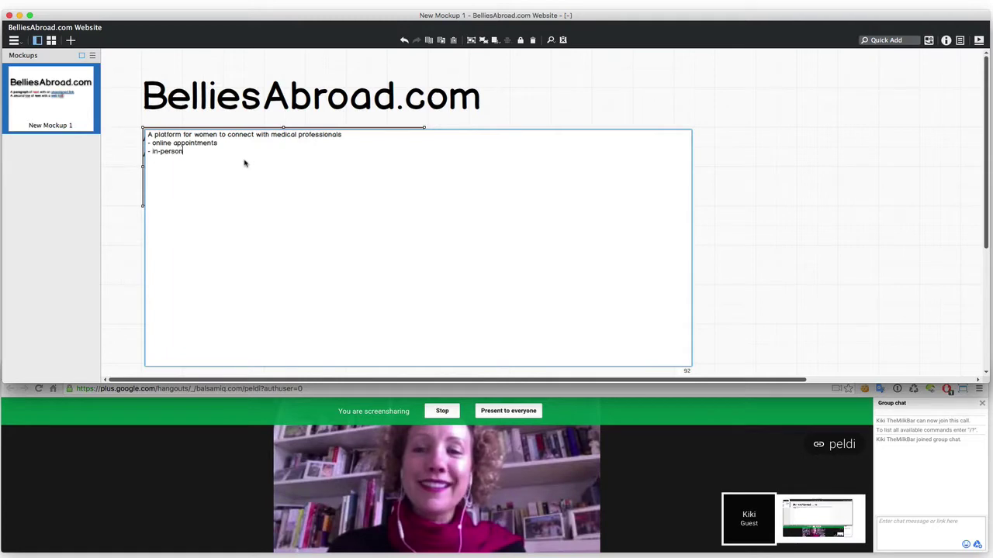
text( visits)
key(ctrl+Return)
Step: Widen the paragraph and add a 'Pager.com for mom abroad' line at the end
click(545, 179)
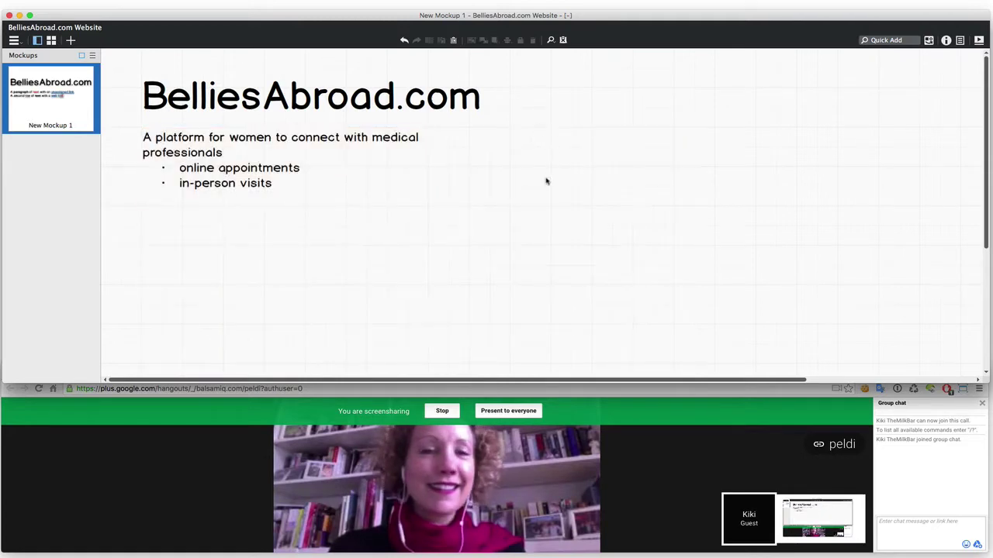
click(412, 182)
drag(424, 179, 522, 179)
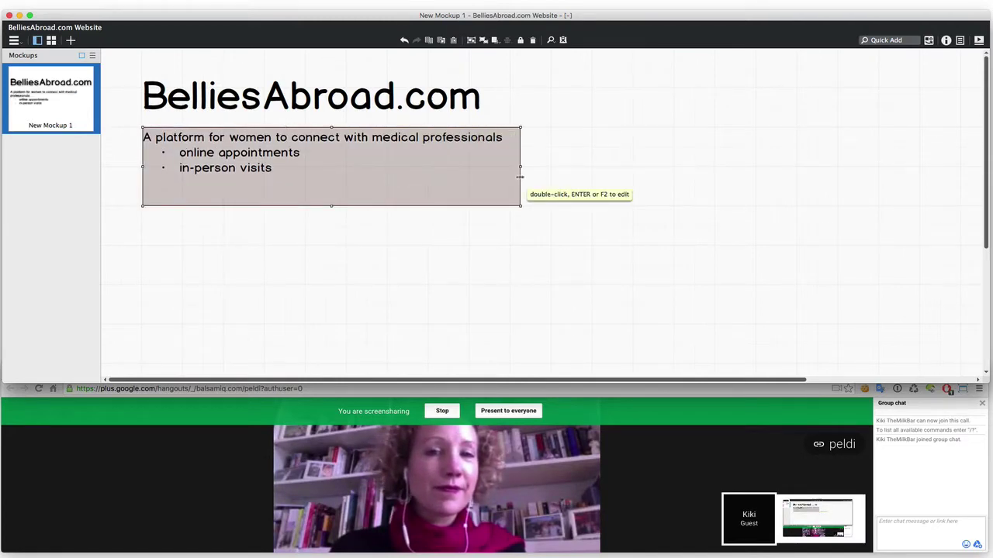
click(557, 204)
click(473, 191)
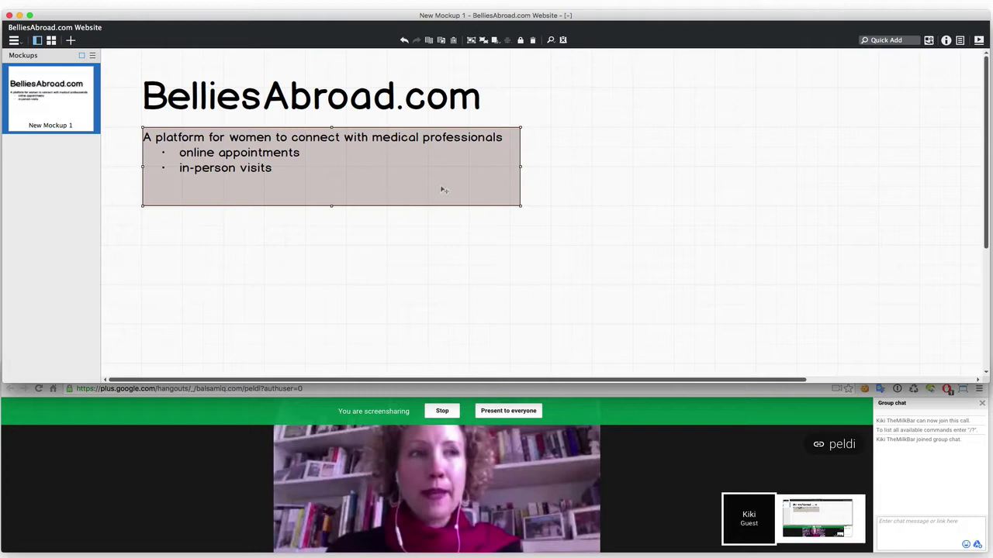
double_click(450, 195)
click(416, 195)
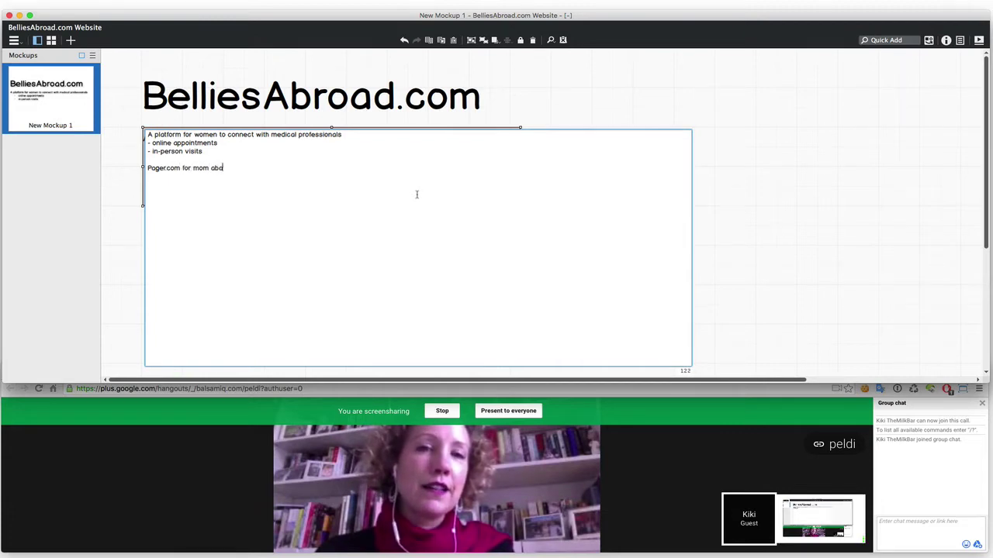
click(642, 92)
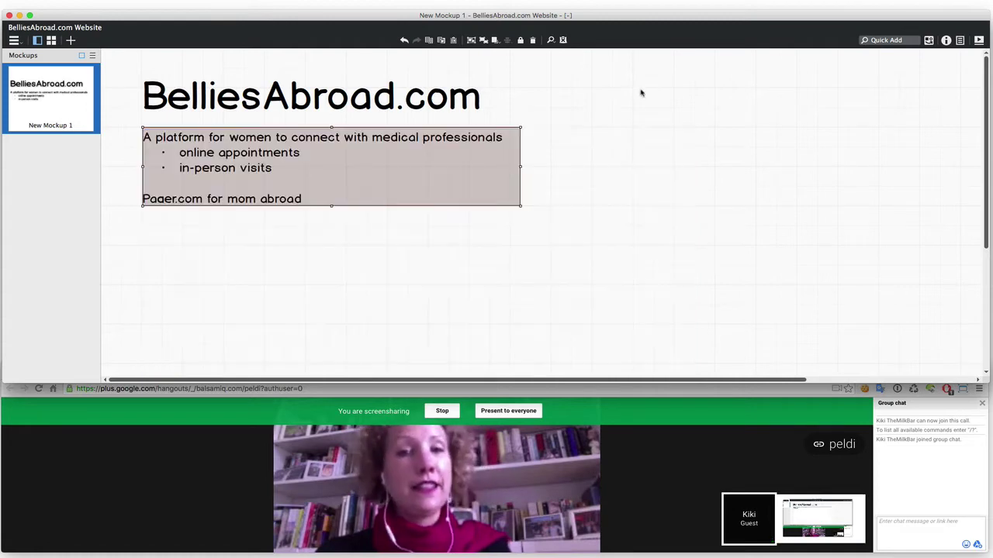
Step: Open pager.com in a new browser window and browse its services and testimonials
click(717, 400)
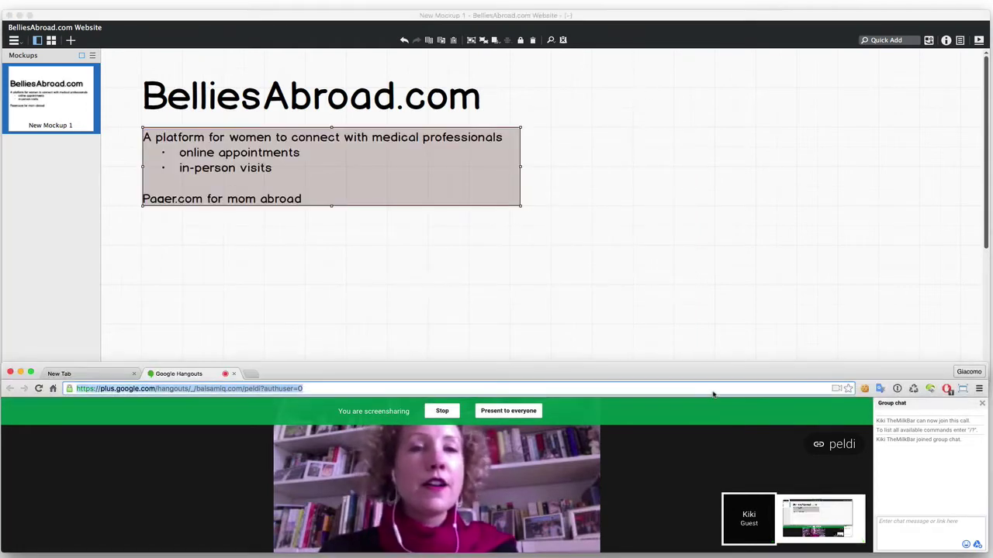
key(super+n)
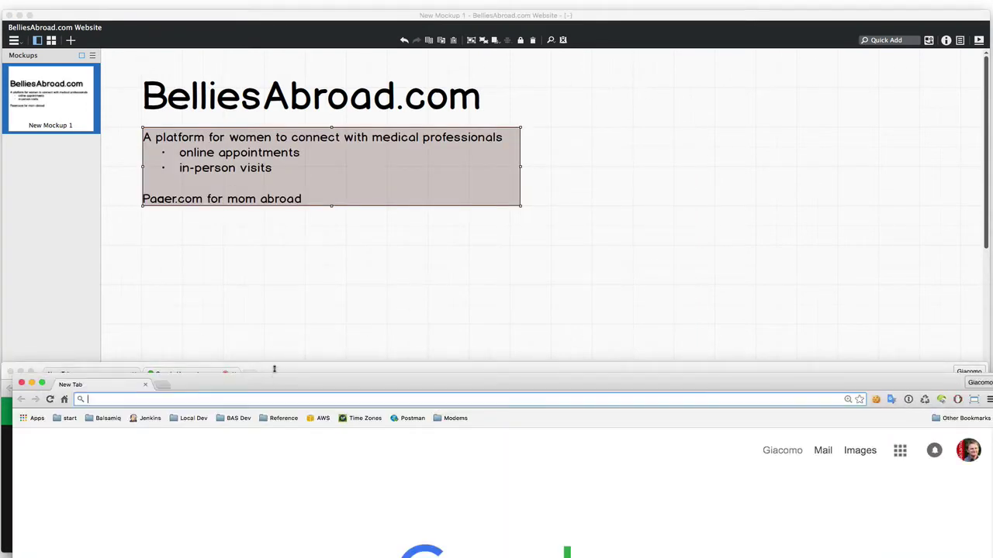
drag(274, 380, 277, 19)
text(pager.com)
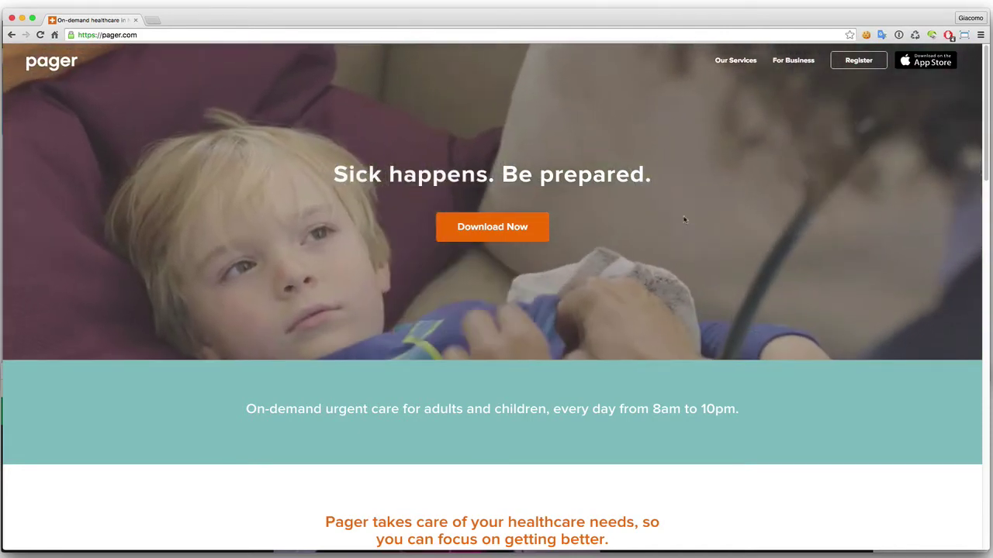
scroll(683, 217, down, 1)
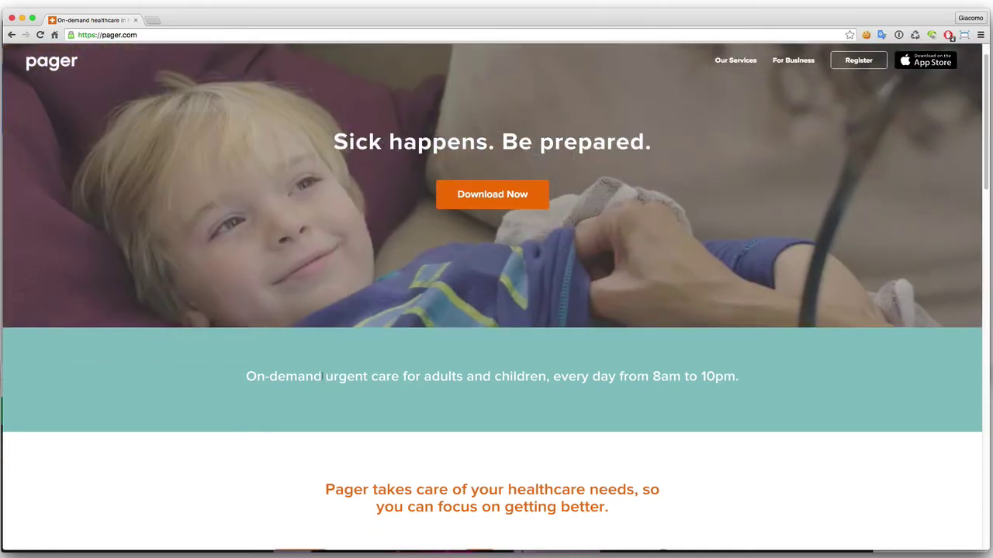
drag(329, 383, 547, 380)
scroll(794, 380, down, 8)
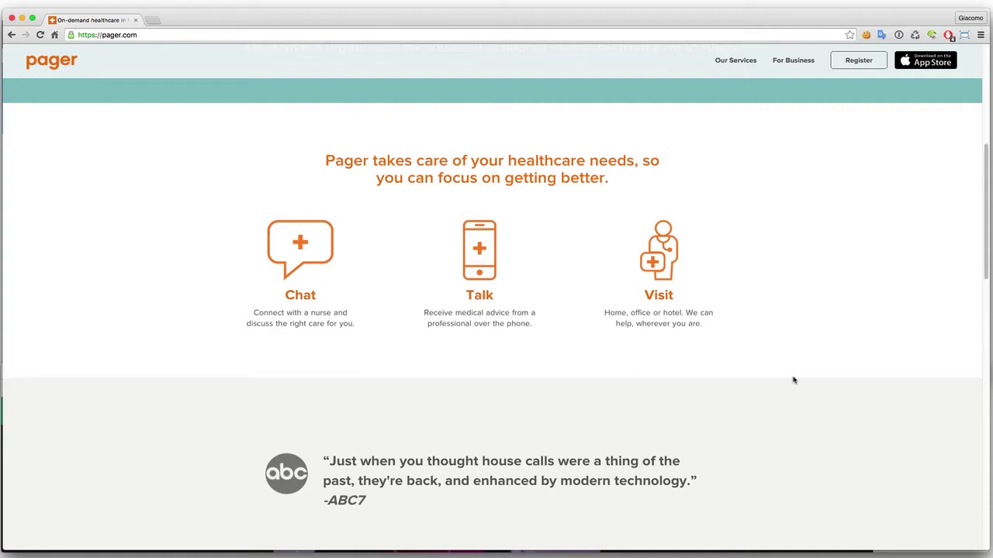
scroll(794, 380, down, 1)
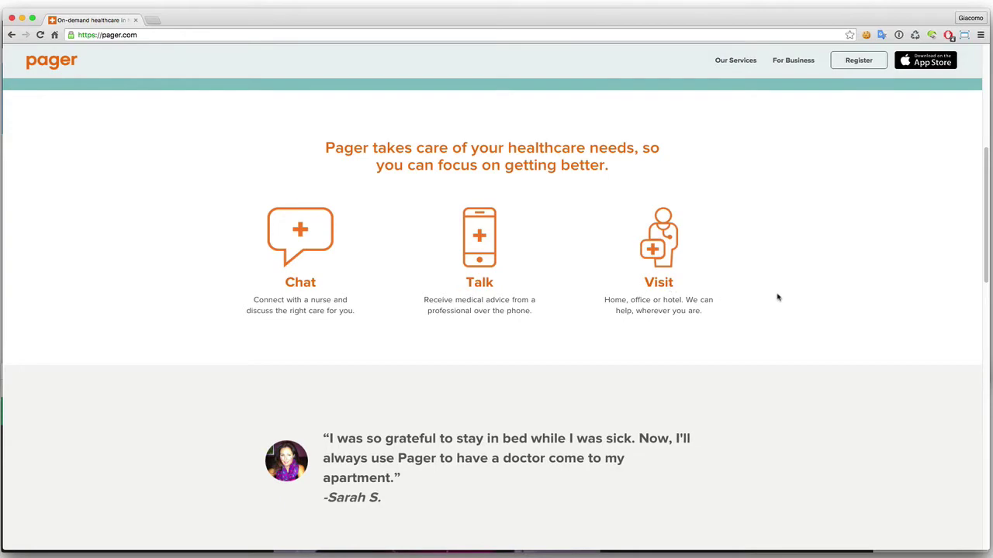
scroll(778, 297, down, 5)
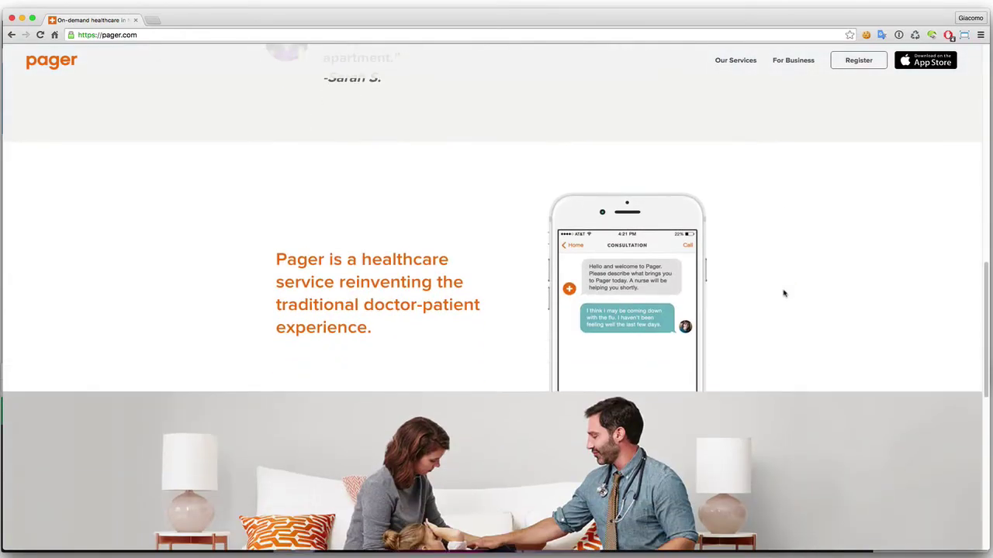
scroll(783, 293, up, 5)
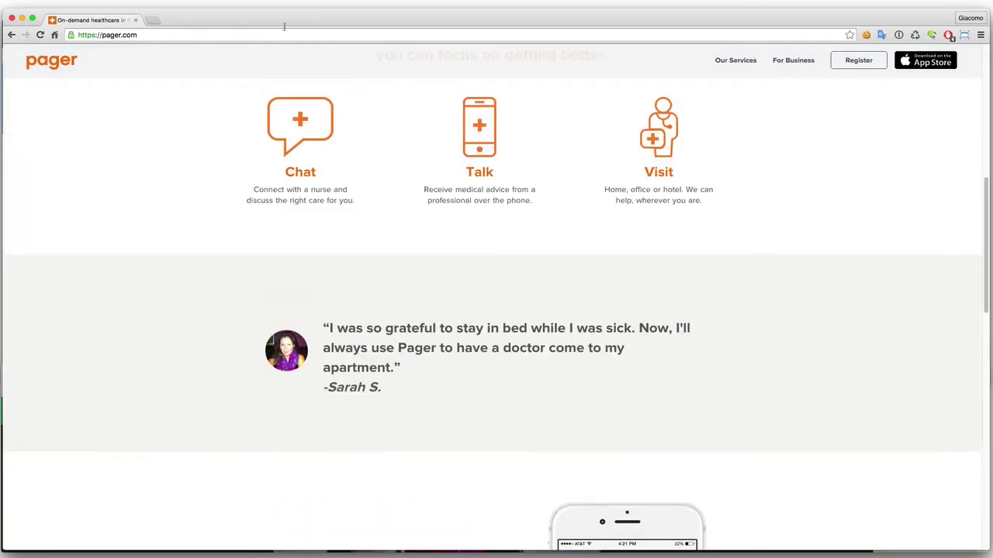
Step: Move the pager.com tab into the Hangouts browser window and close the empty New Tab
drag(283, 21, 343, 57)
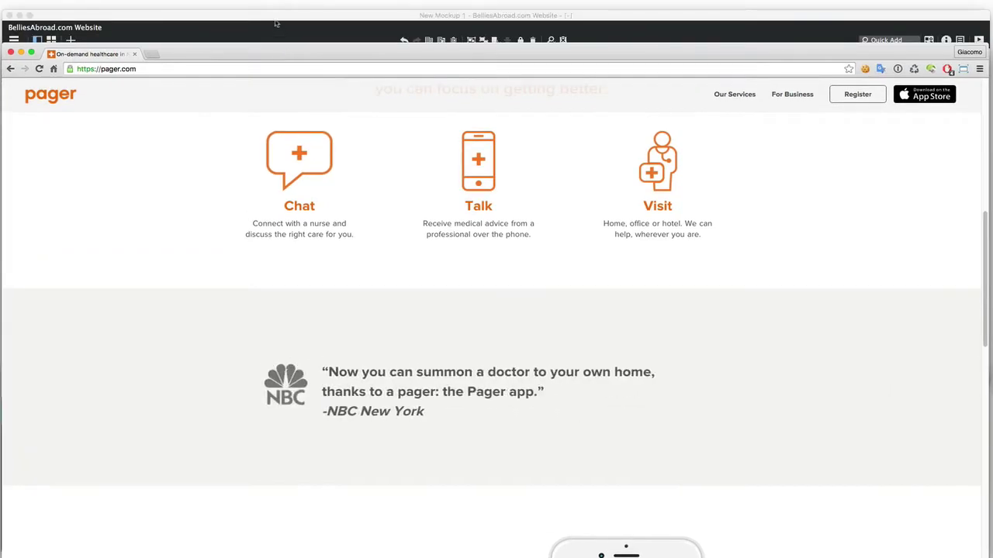
click(275, 24)
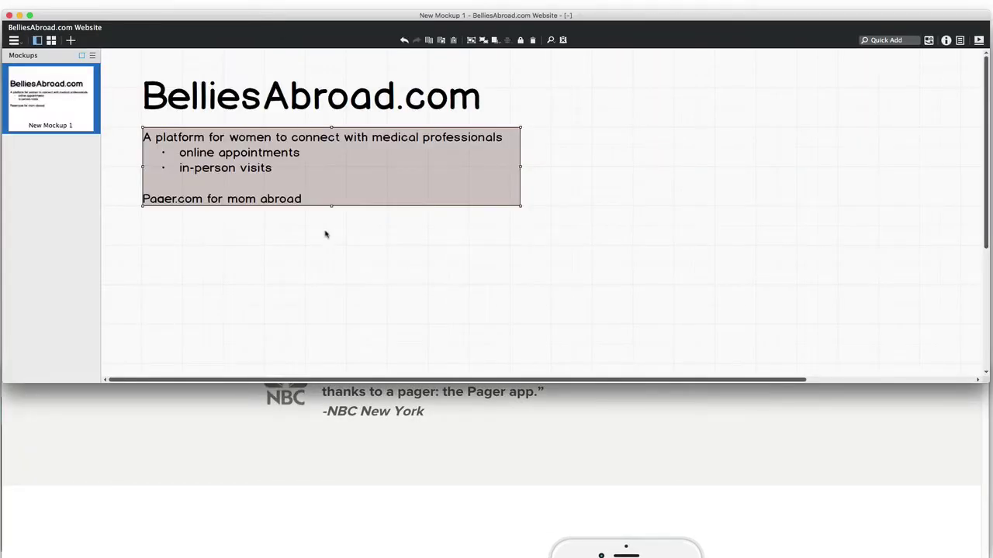
click(385, 492)
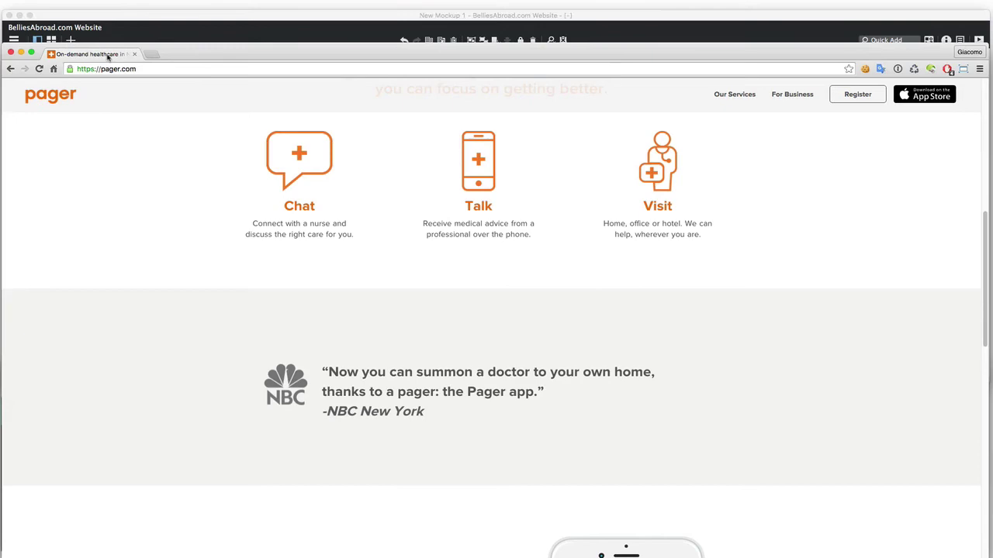
drag(109, 56, 240, 375)
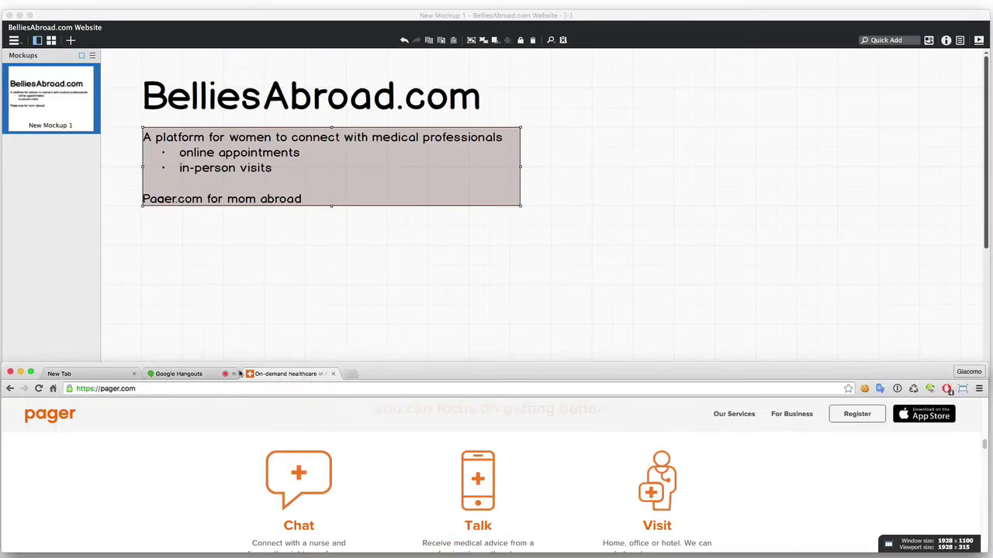
click(133, 374)
Step: Change the line to 'Pager.com for expats.' with bullets chat, talk, video, book an appointment, and enlarge the block
click(99, 377)
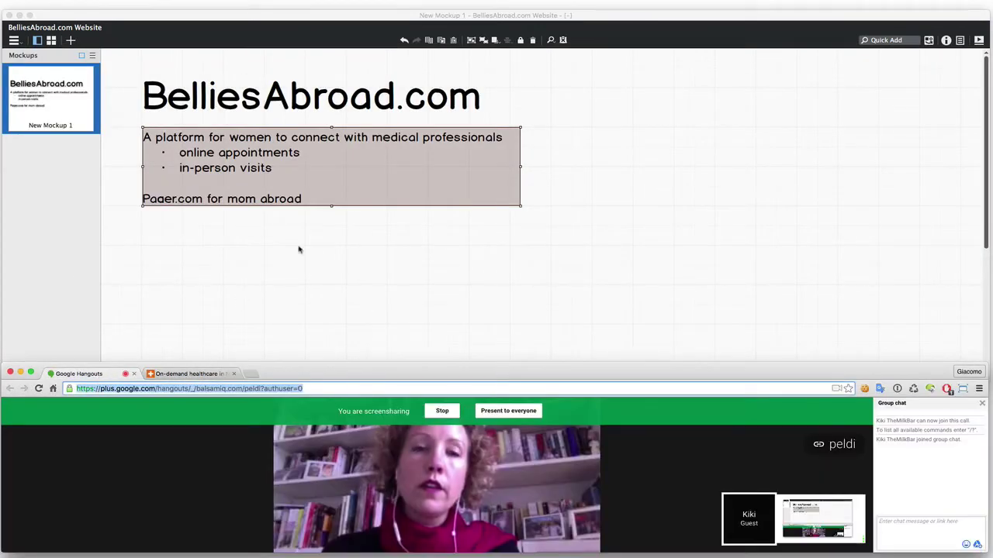
double_click(317, 204)
click(204, 182)
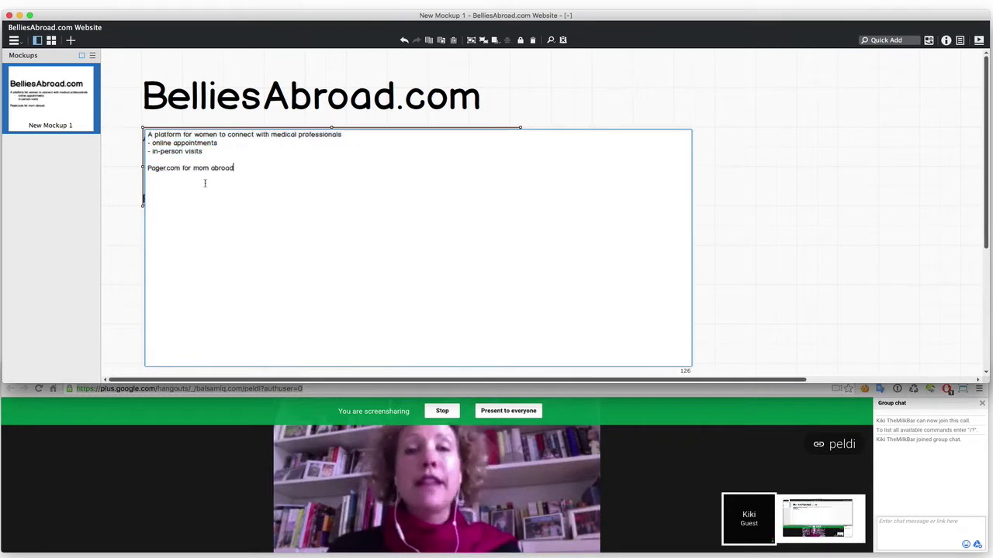
drag(193, 168, 310, 166)
text(e)
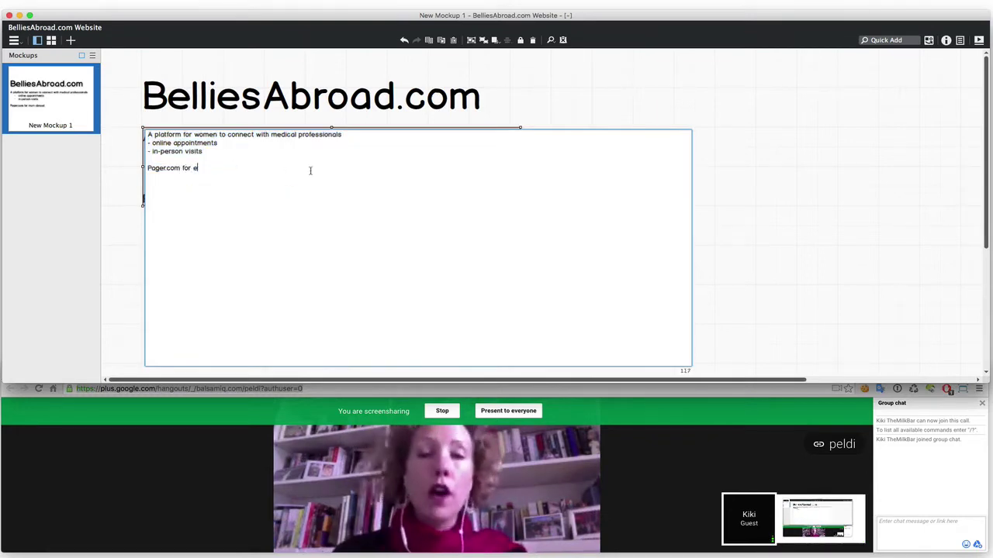
text(xpats.)
key(Return)
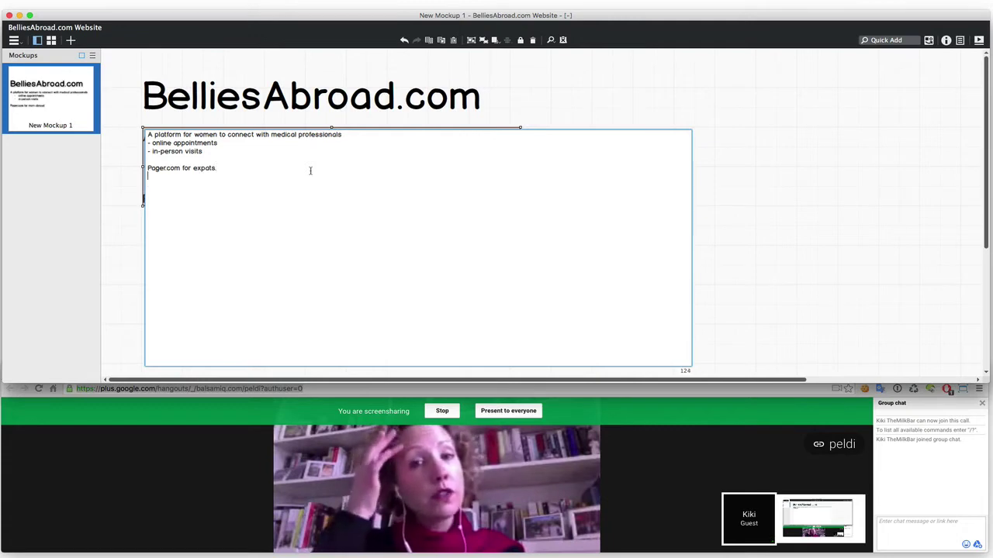
text(- book an appointment)
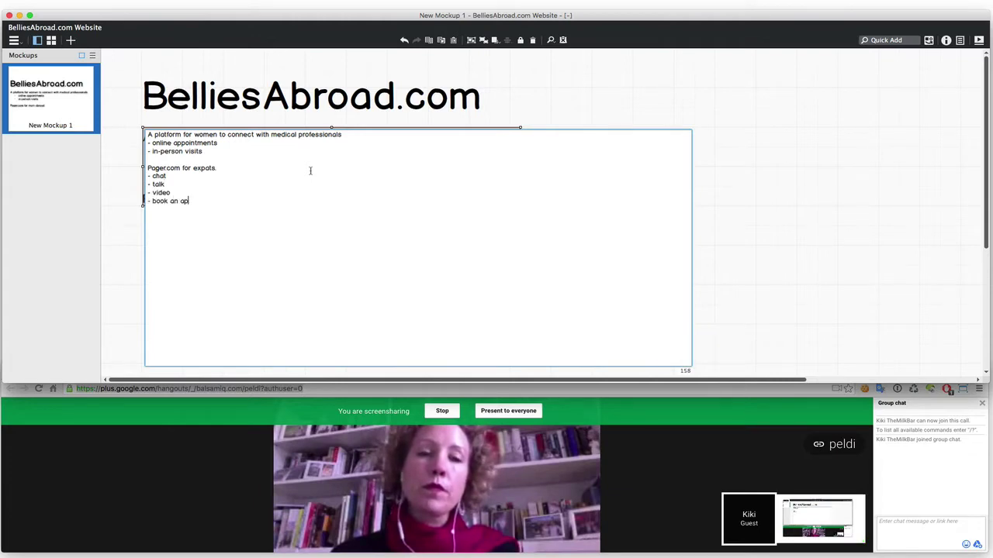
click(534, 117)
drag(332, 207, 334, 341)
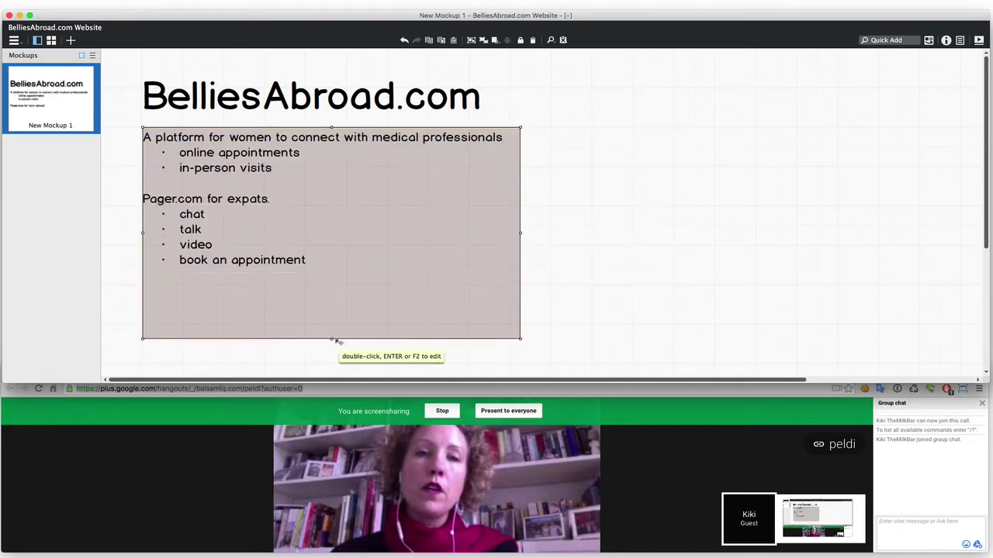
click(557, 296)
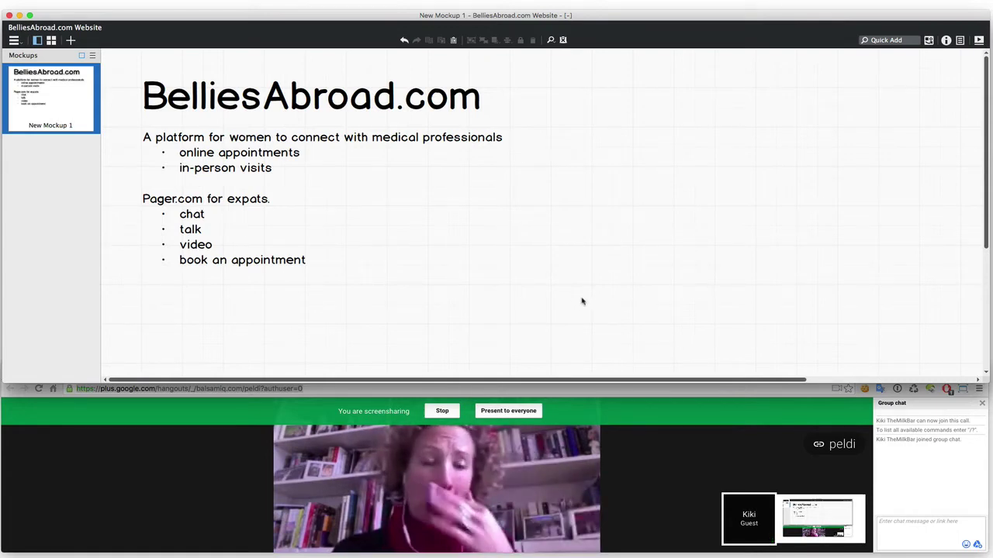
Step: Rename the New Mockup 1 mockup to 'brief'
double_click(42, 126)
text(br)
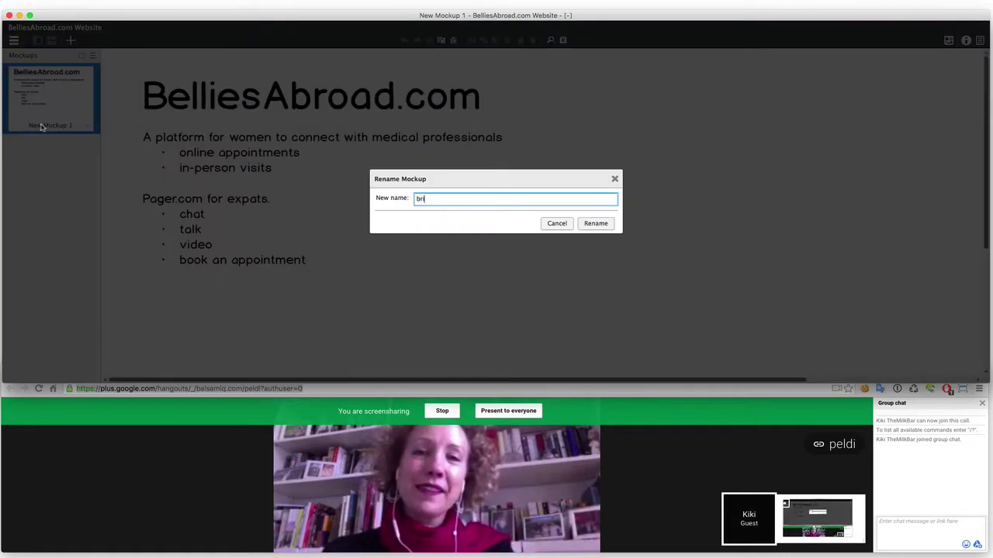
text(ief)
key(Return)
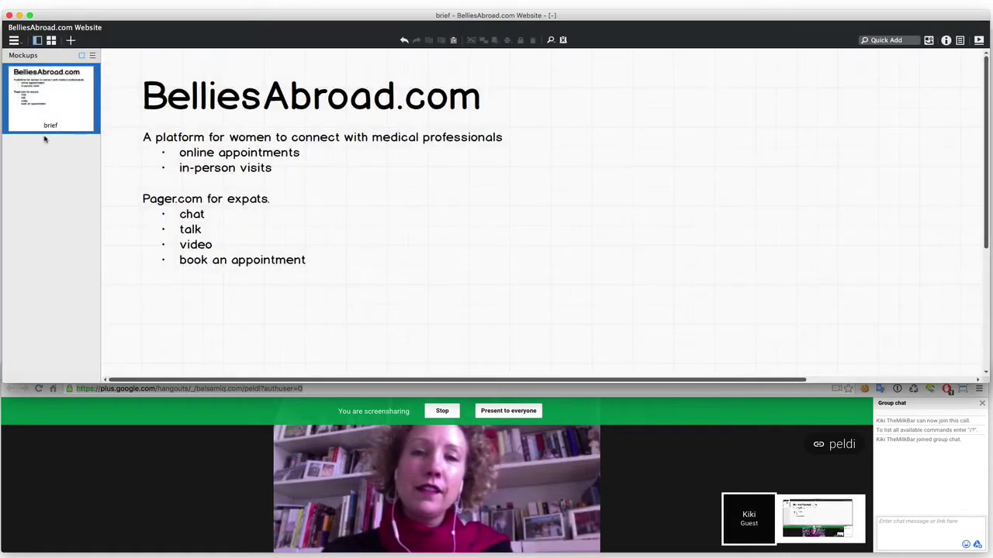
key(slash)
Step: Insert a left-to-right Site Map beside the brief text and populate it from the project
text(site)
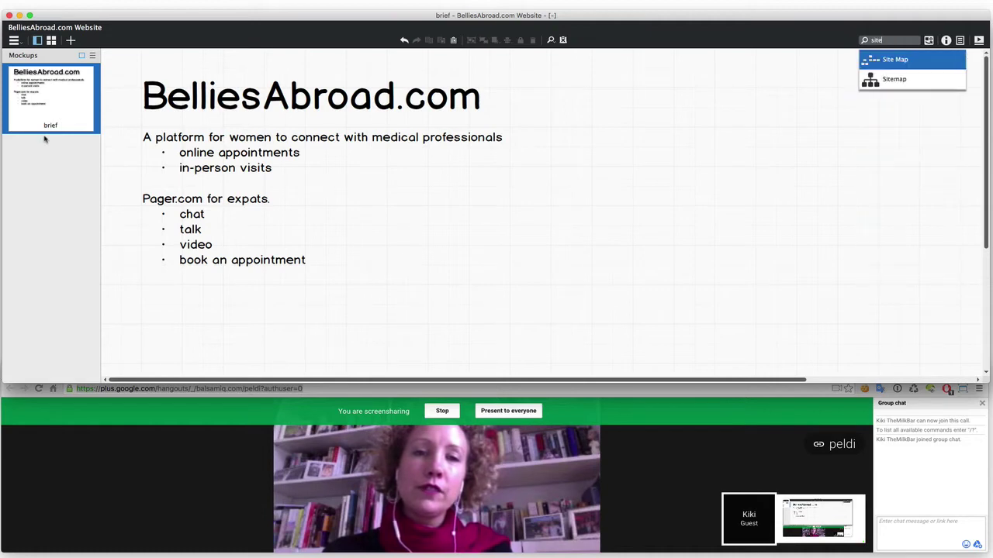
key(Return)
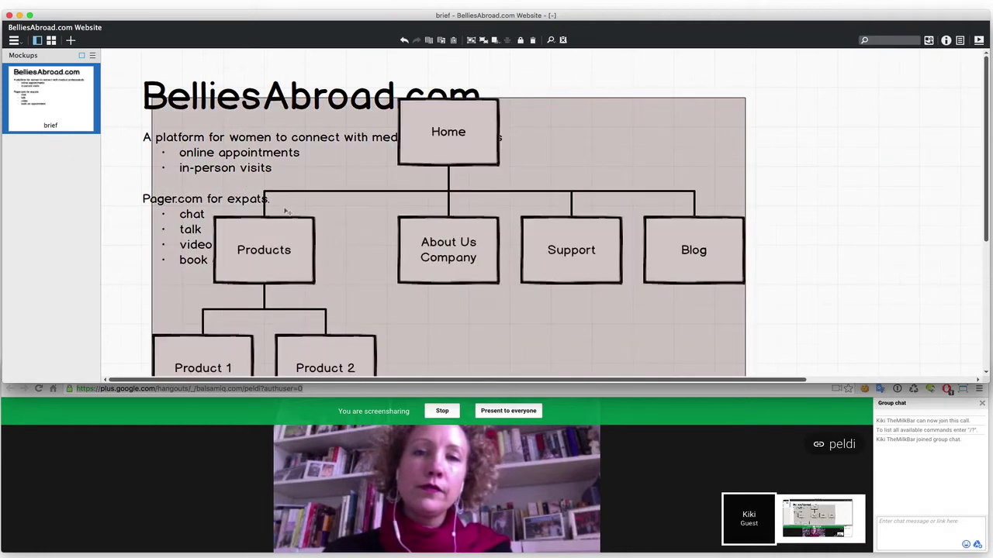
click(345, 218)
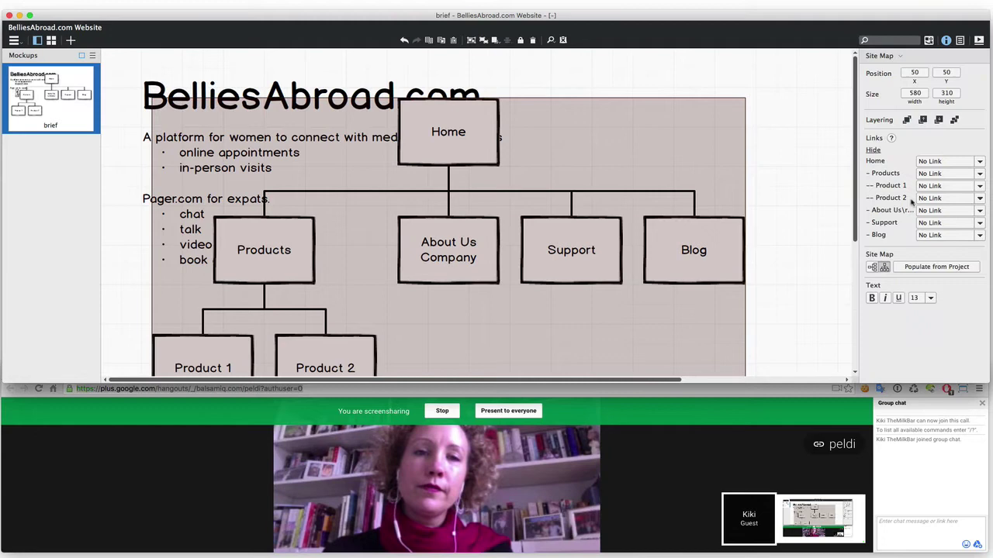
click(872, 267)
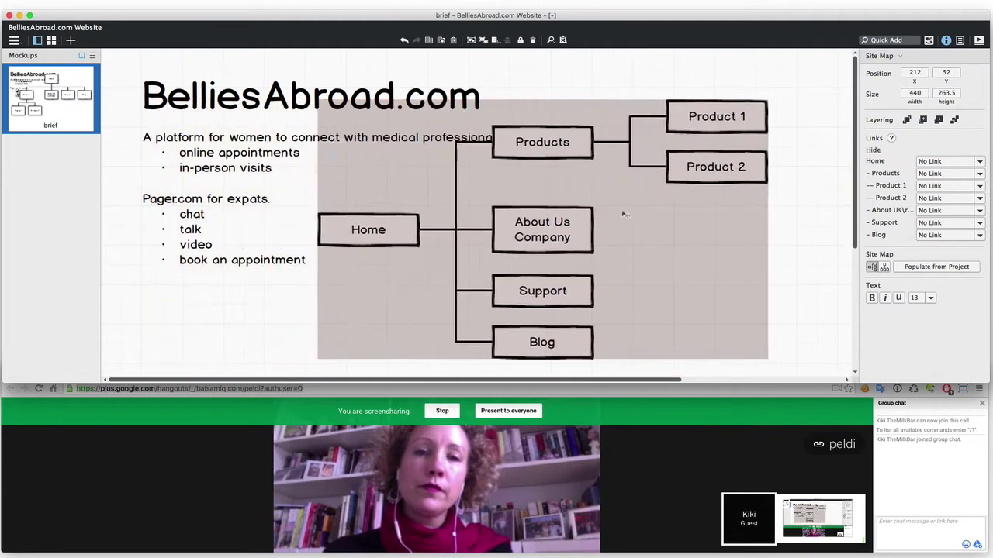
key(super+minus)
drag(264, 141, 375, 237)
scroll(132, 380, left, 2)
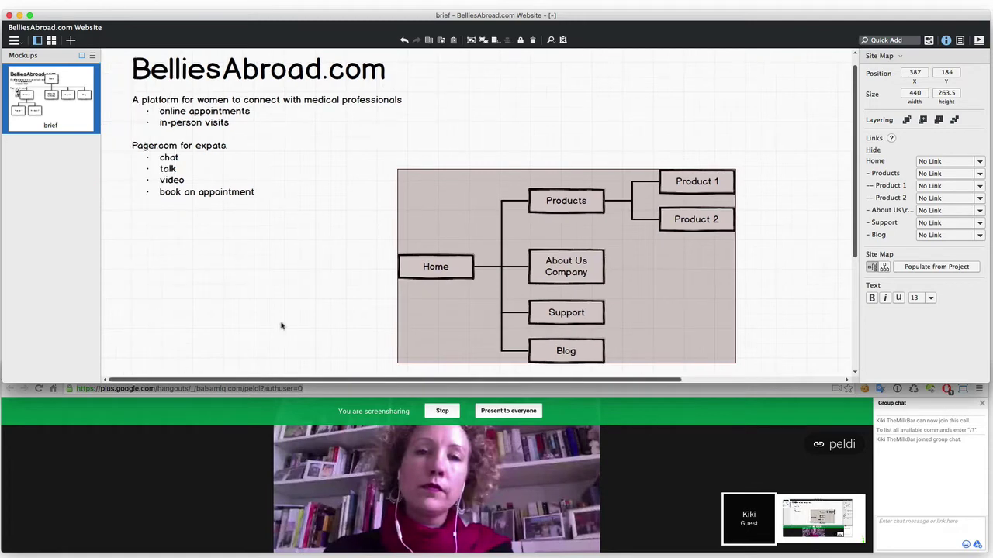
double_click(438, 277)
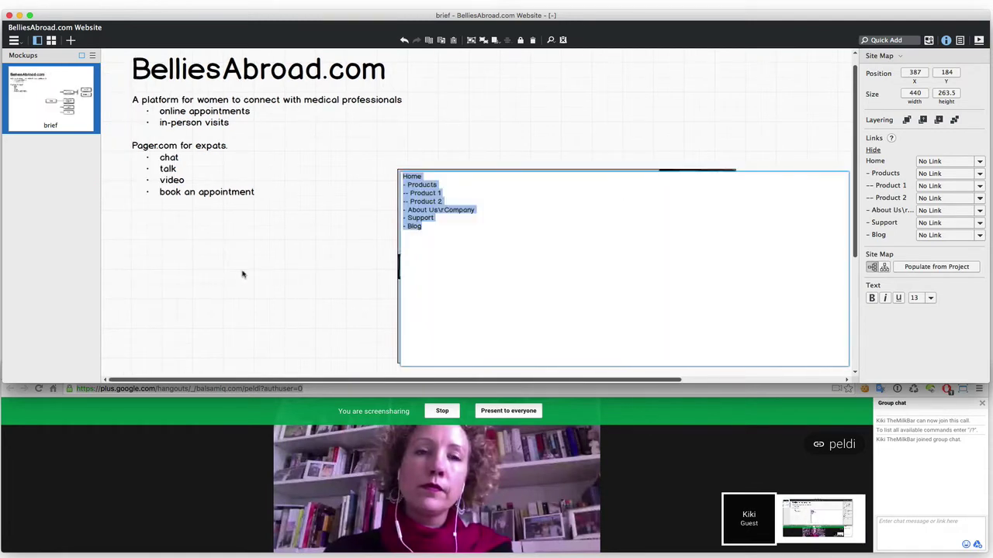
click(267, 274)
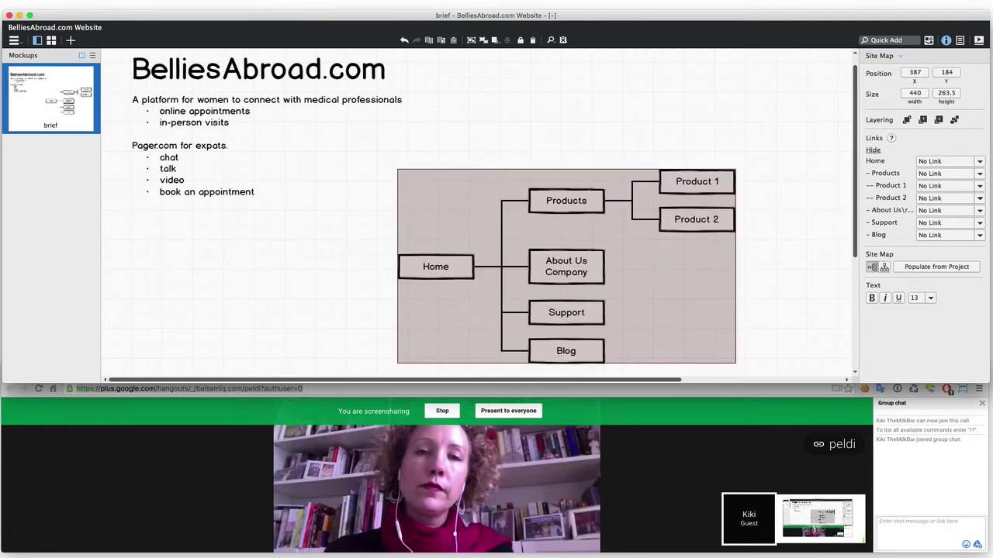
click(947, 267)
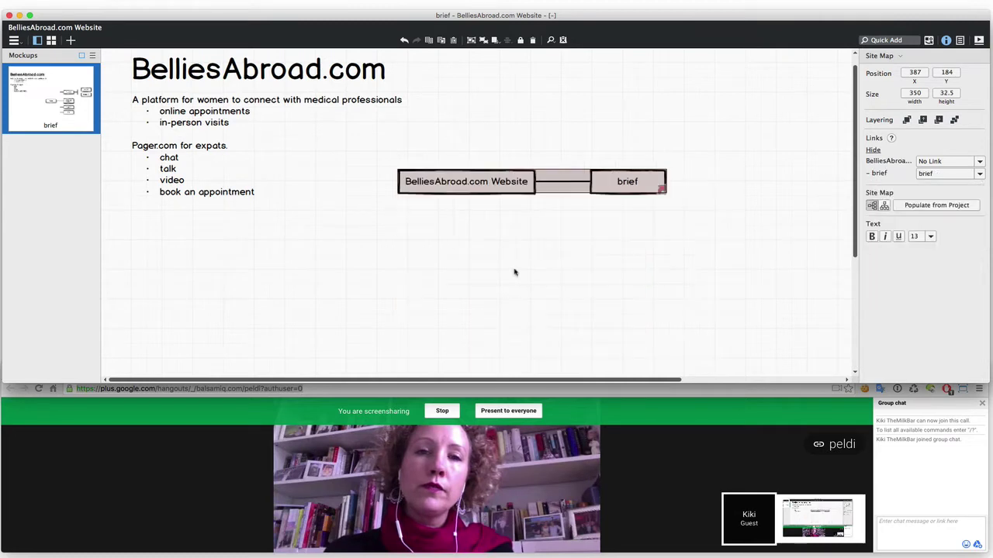
Step: Replace 'brief' in the site map with 'Home Page for people not logged in' and a '- Sign Up' child line
double_click(600, 186)
click(446, 189)
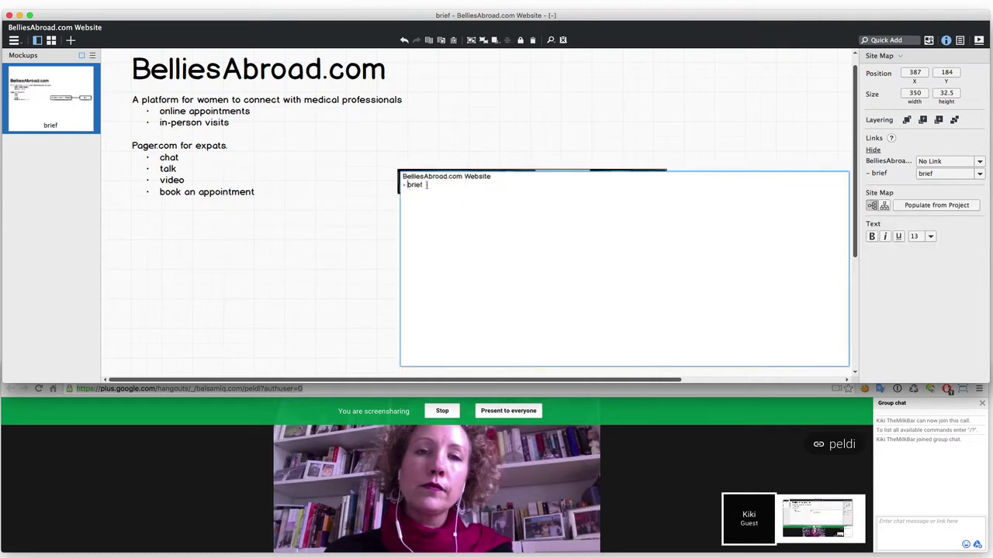
double_click(426, 185)
text(H)
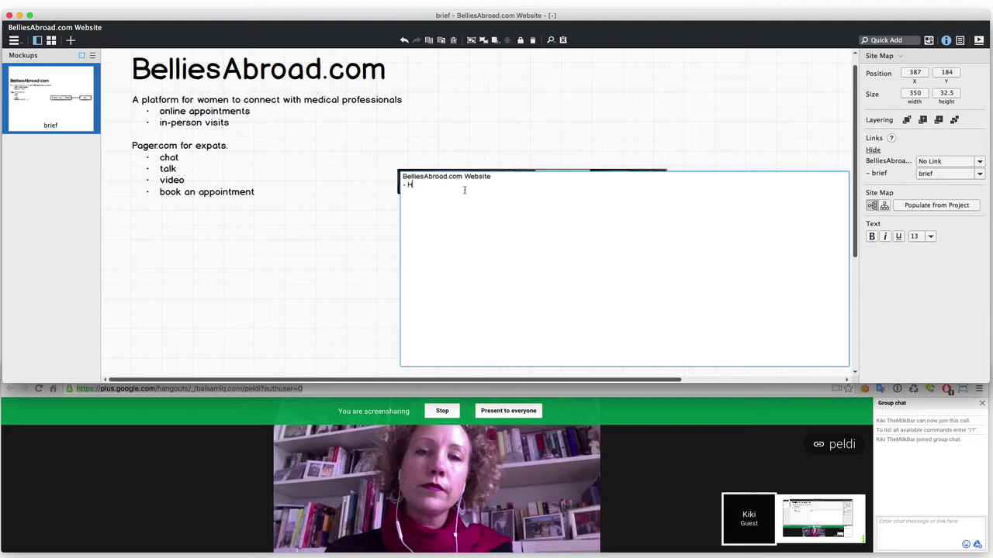
text(ome Page)
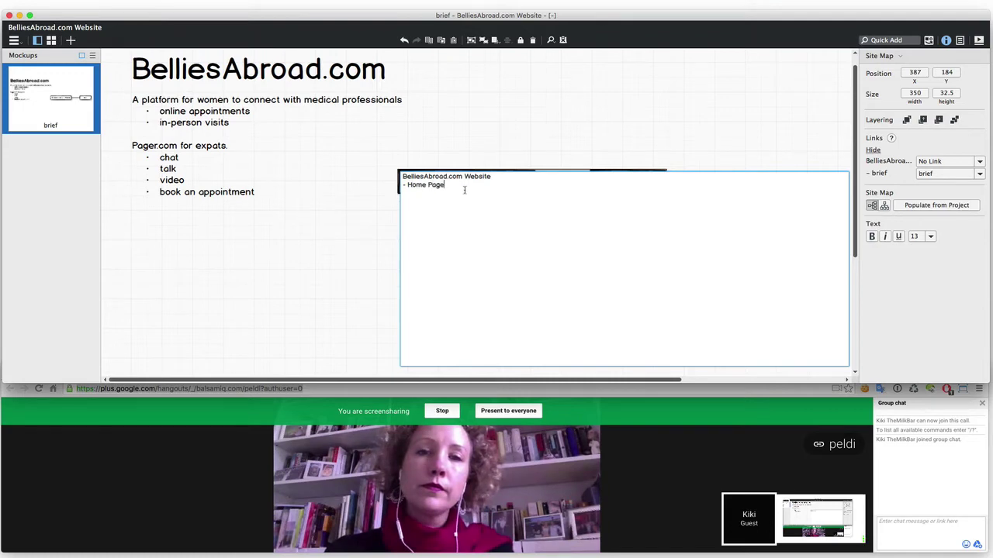
text( for people not logged in)
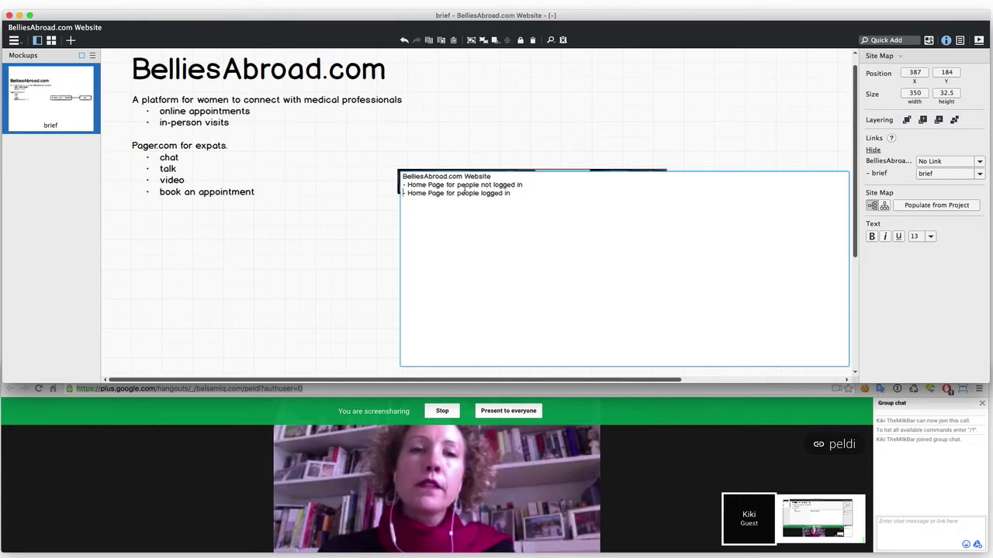
key(Return)
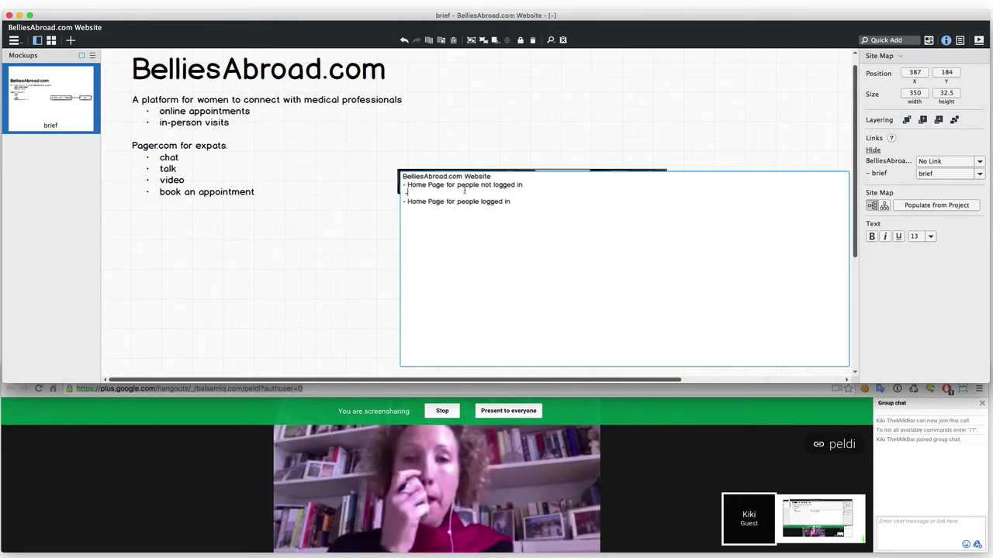
text(- Sign Up Page)
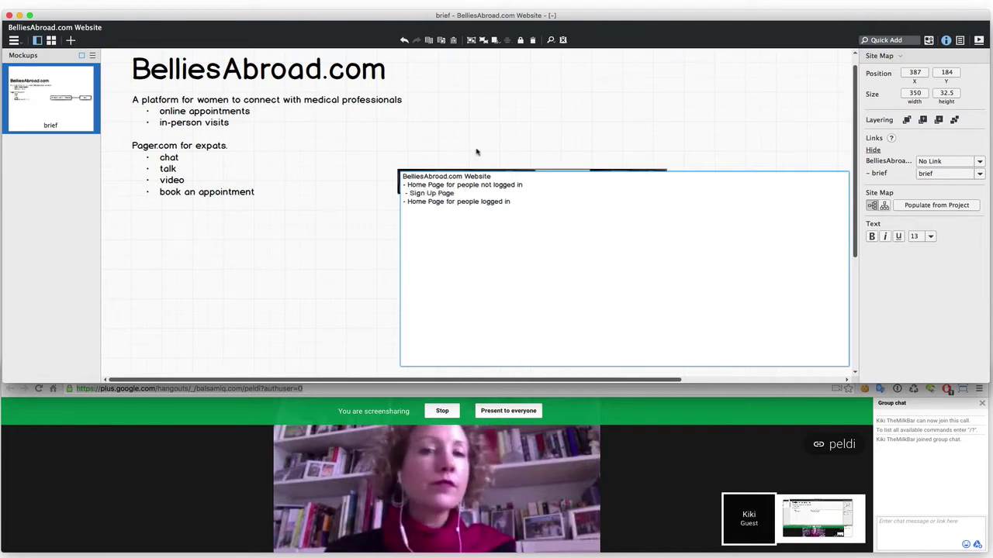
key(super+Return)
double_click(512, 219)
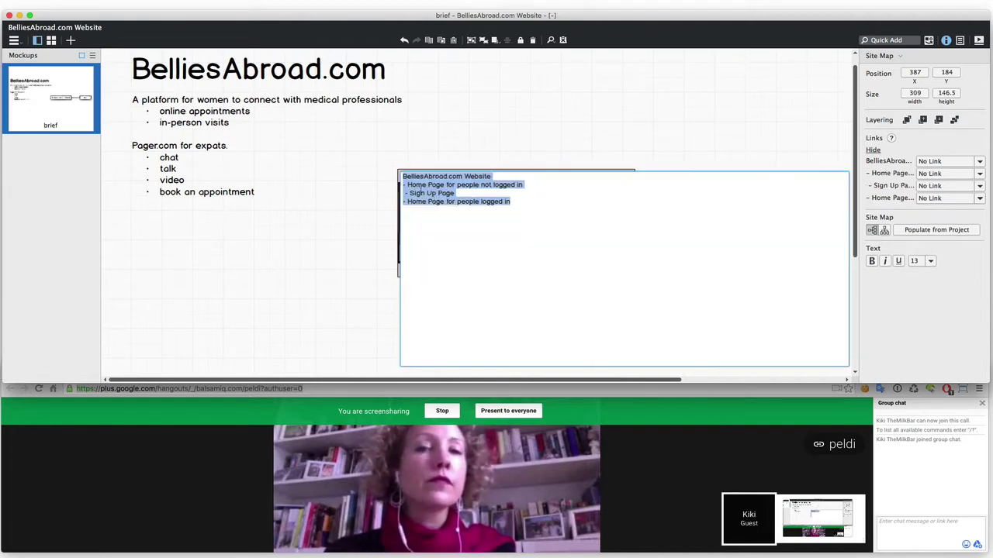
click(404, 185)
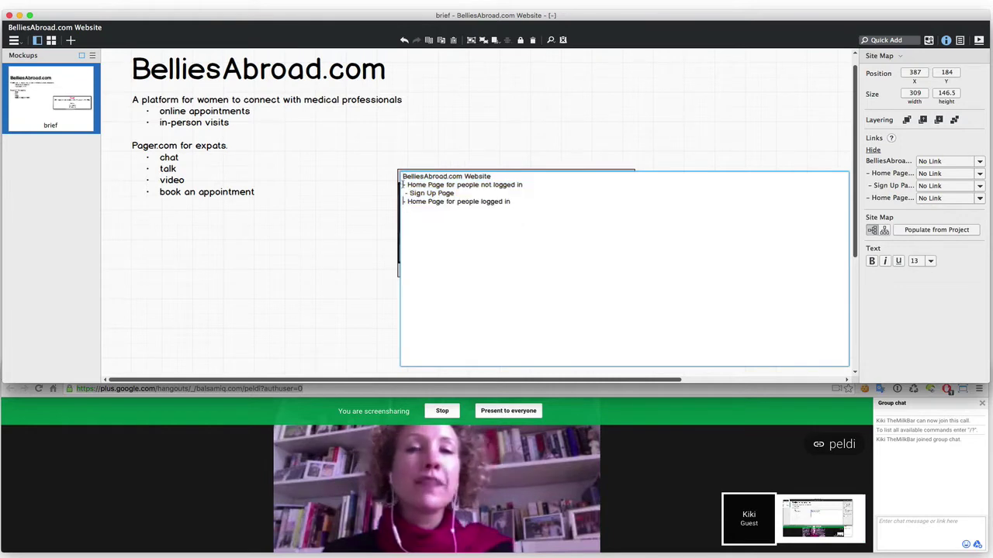
click(377, 198)
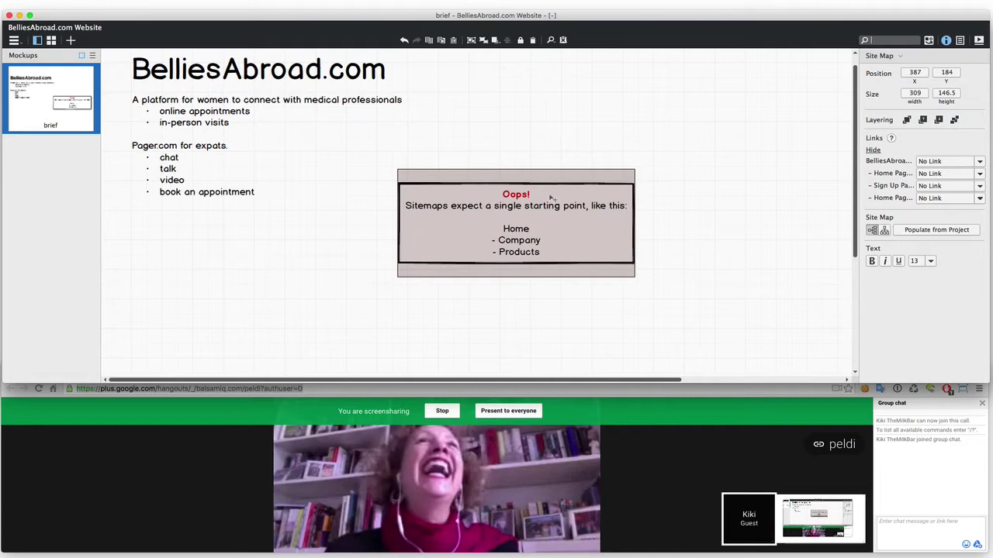
Step: Quick Add an extra Site Map, then delete it
text(site)
key(Return)
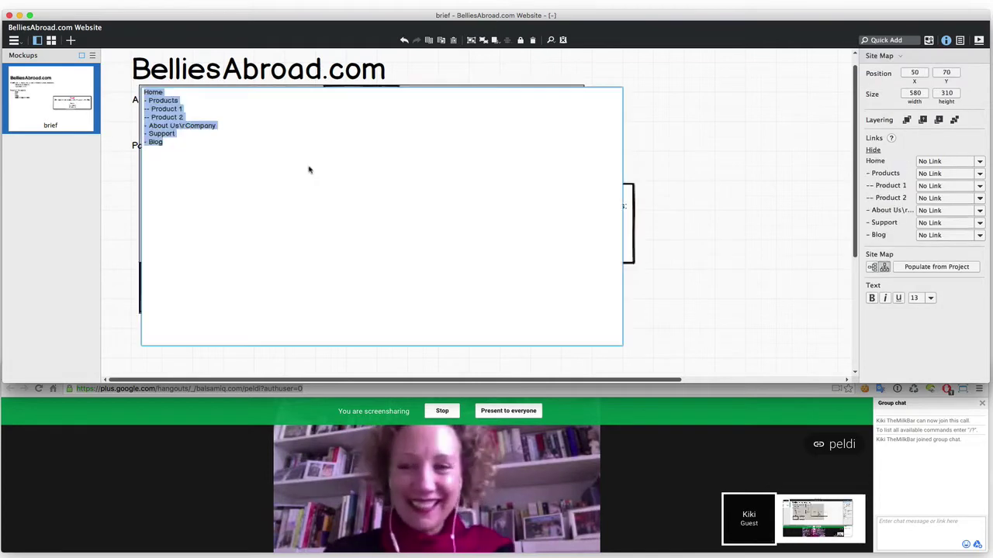
key(Escape)
key(Delete)
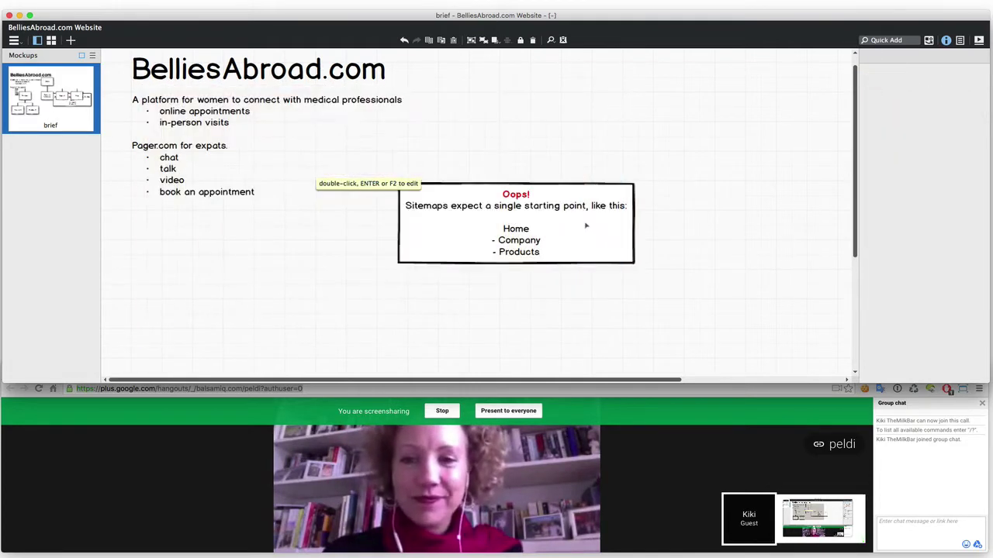
Step: Remove the leading spaces from the site map lines so the diagram renders, and move it left
double_click(592, 230)
click(403, 214)
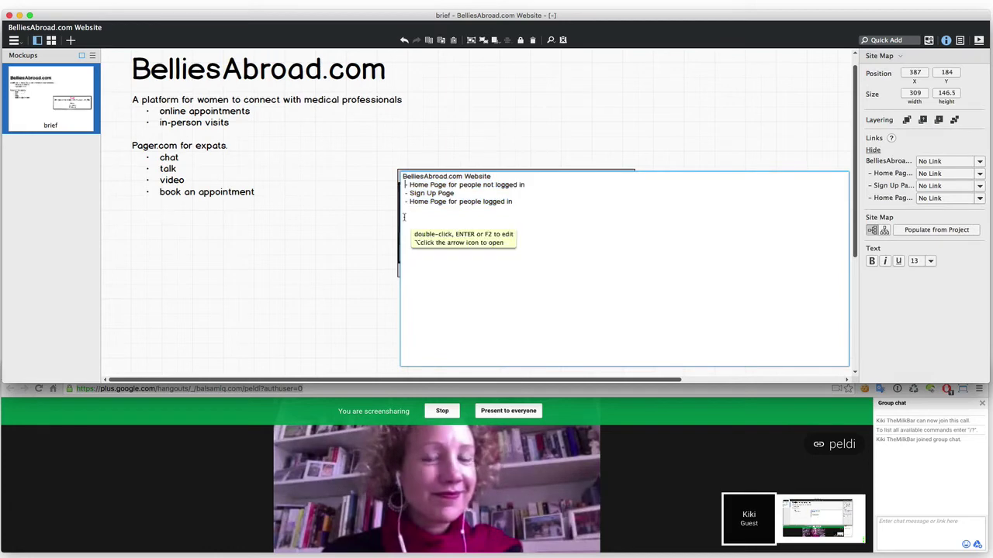
key(BackSpace)
key(Down)
key(Delete)
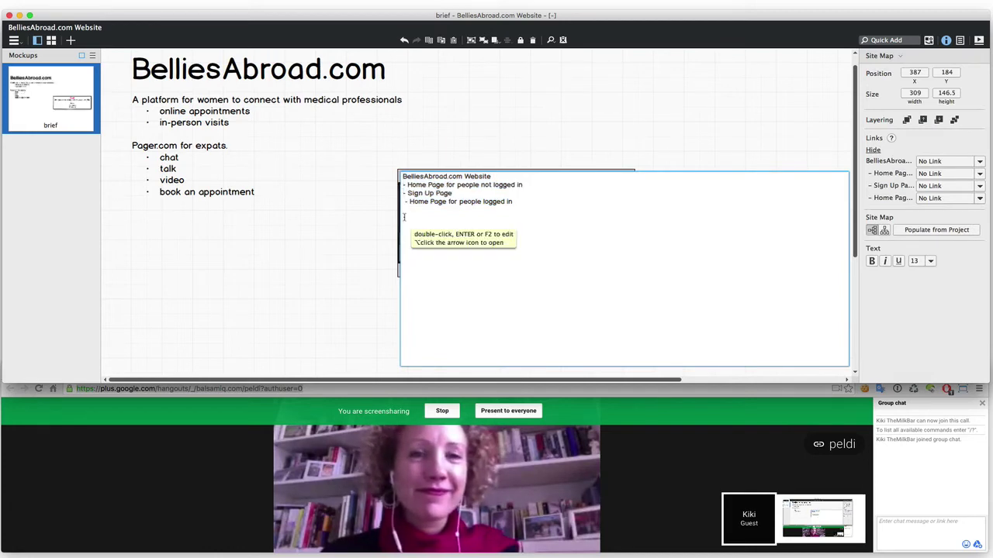
key(Delete)
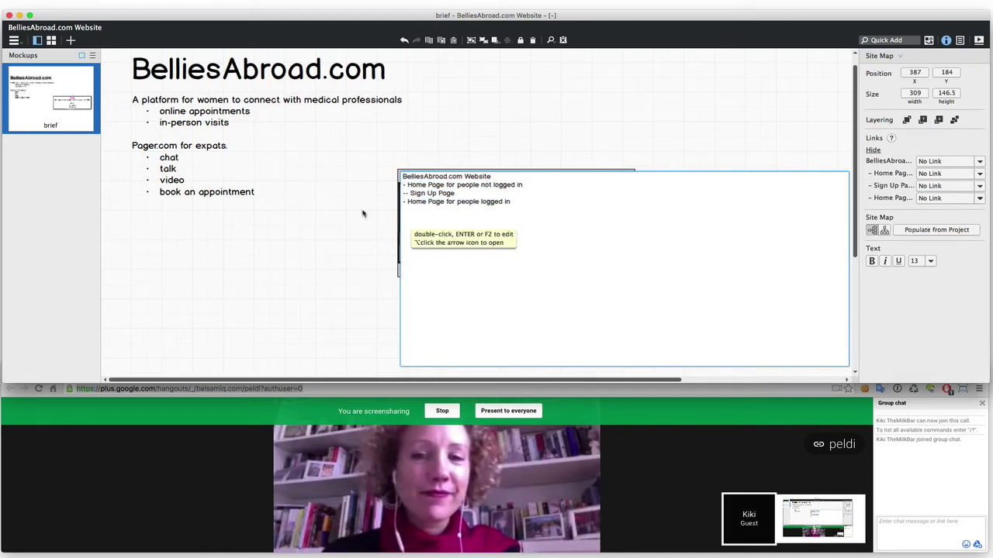
key(ctrl+Return)
drag(548, 207, 413, 206)
Step: Add an '-- Account Settings' page after Sign Up Page in the site map
double_click(479, 224)
click(464, 213)
click(406, 204)
key(Return)
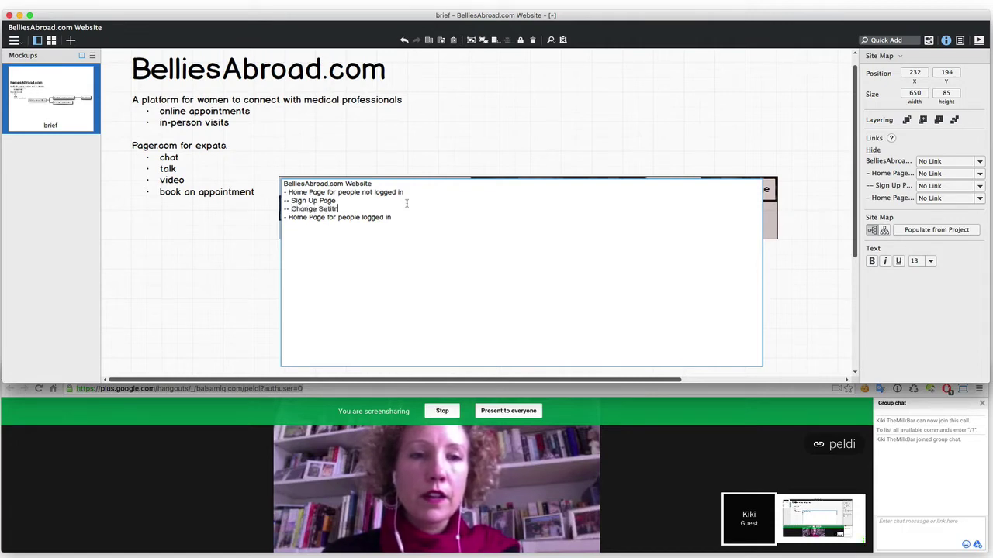
text(-- Change Settings)
key(Return)
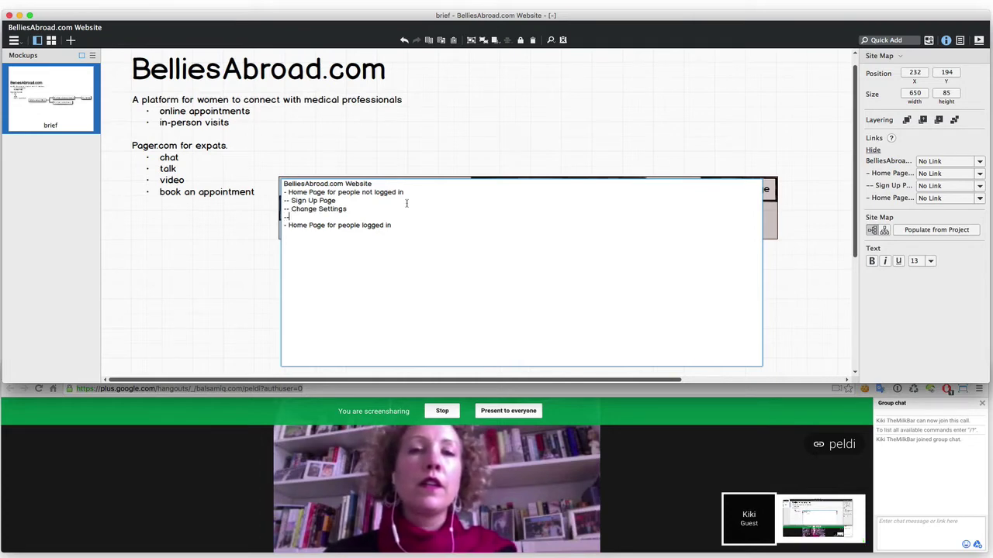
double_click(302, 209)
text(Account)
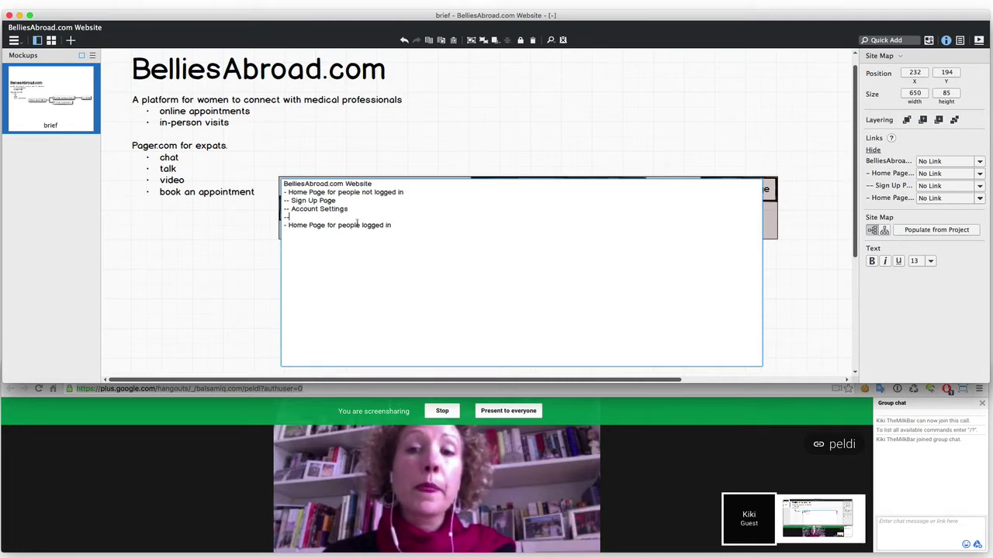
key(BackSpace)
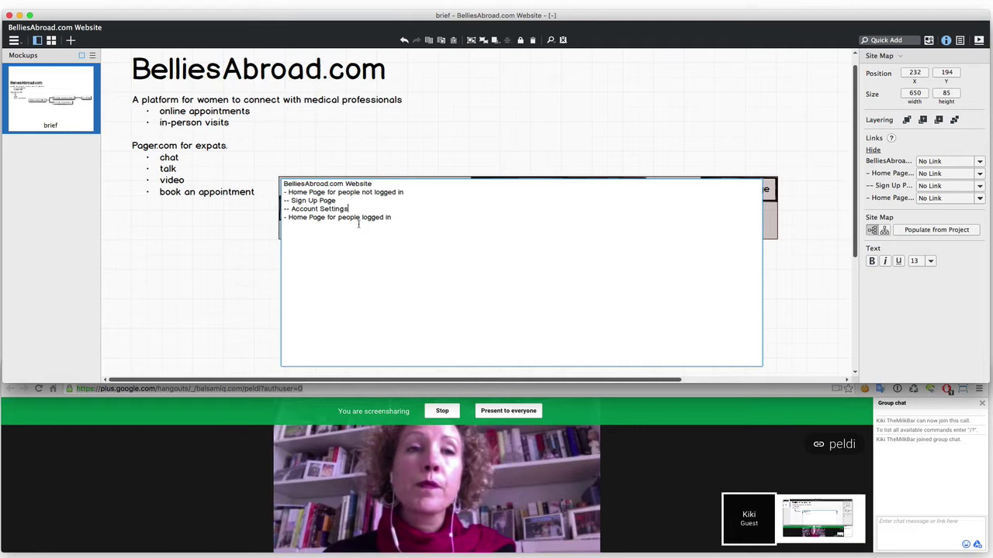
click(225, 242)
click(243, 452)
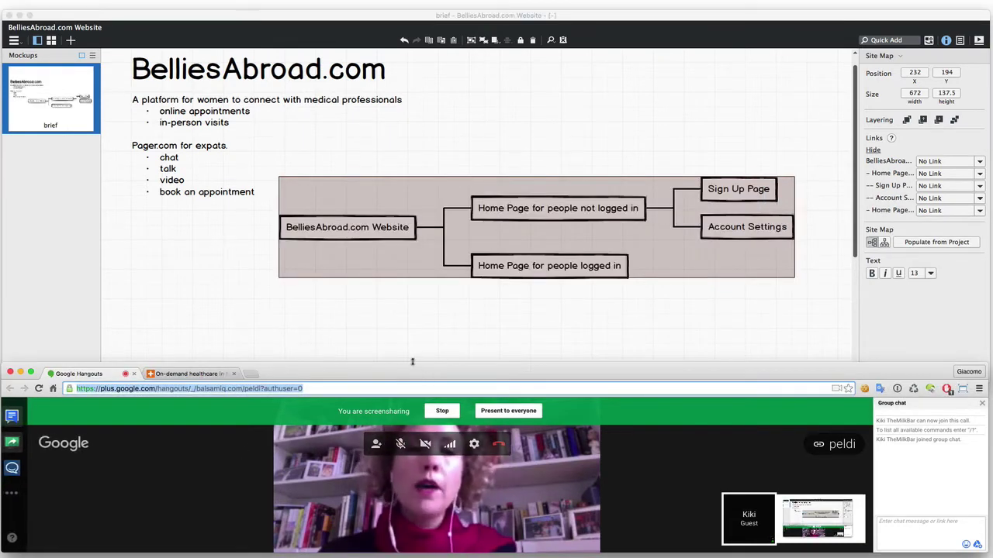
Step: Append '(we take a %)' to the book an appointment bullet in the brief
drag(406, 363, 408, 138)
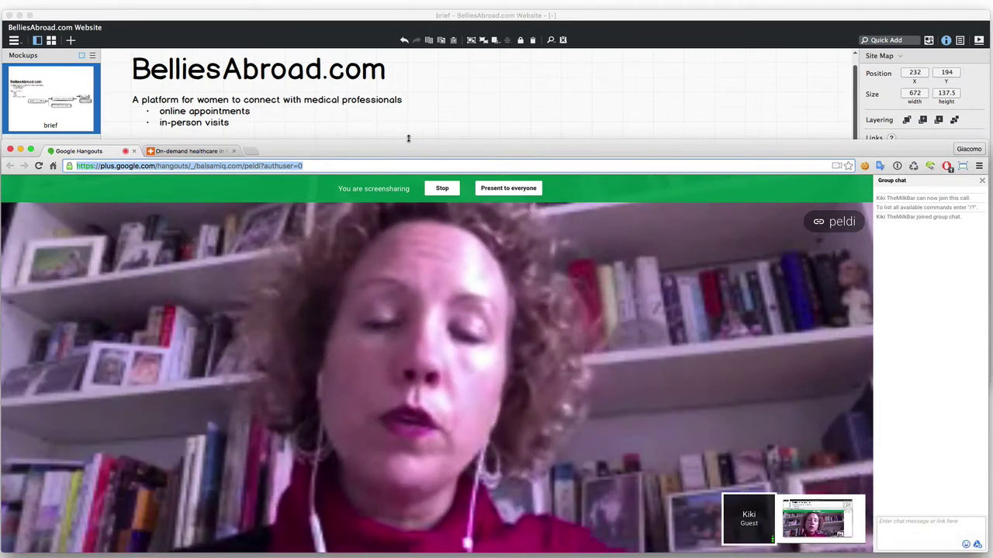
click(369, 123)
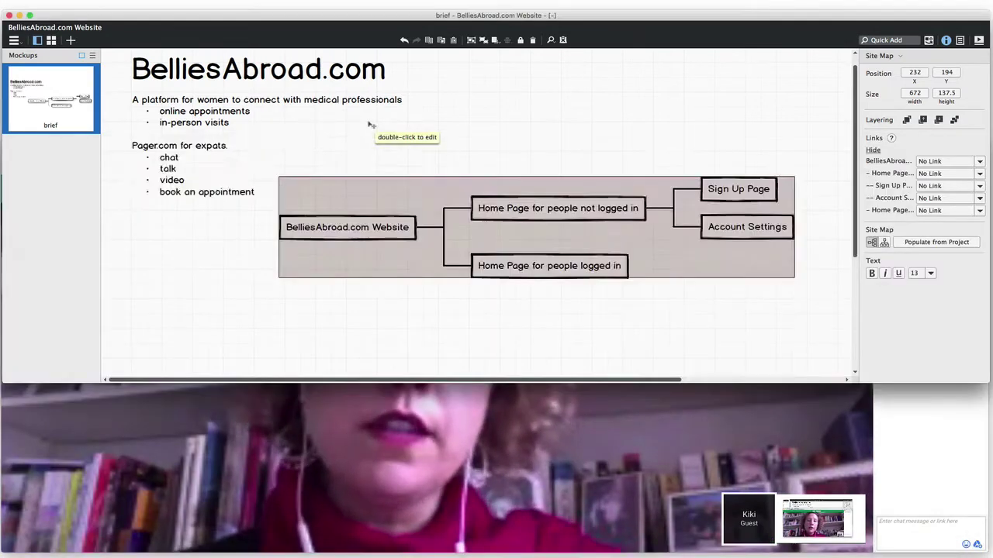
double_click(217, 185)
click(262, 171)
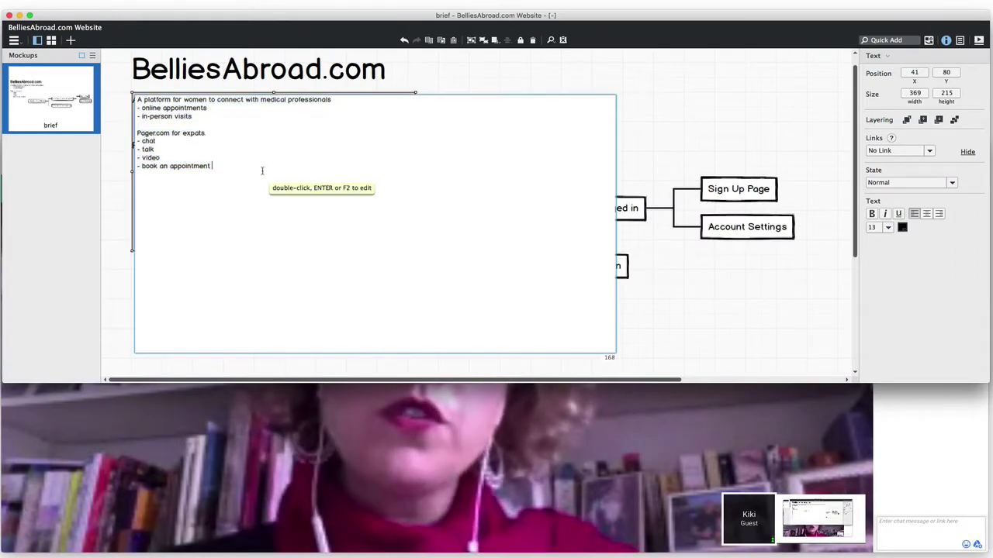
text((we take)
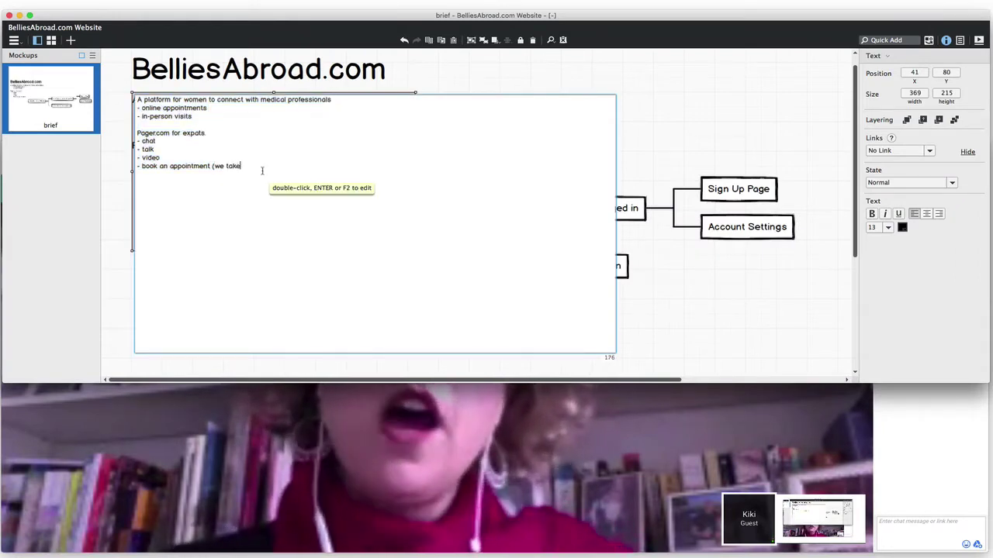
text( a perce)
key(BackSpace)
key(BackSpace)
key(BackSpace)
key(BackSpace)
key(BackSpace)
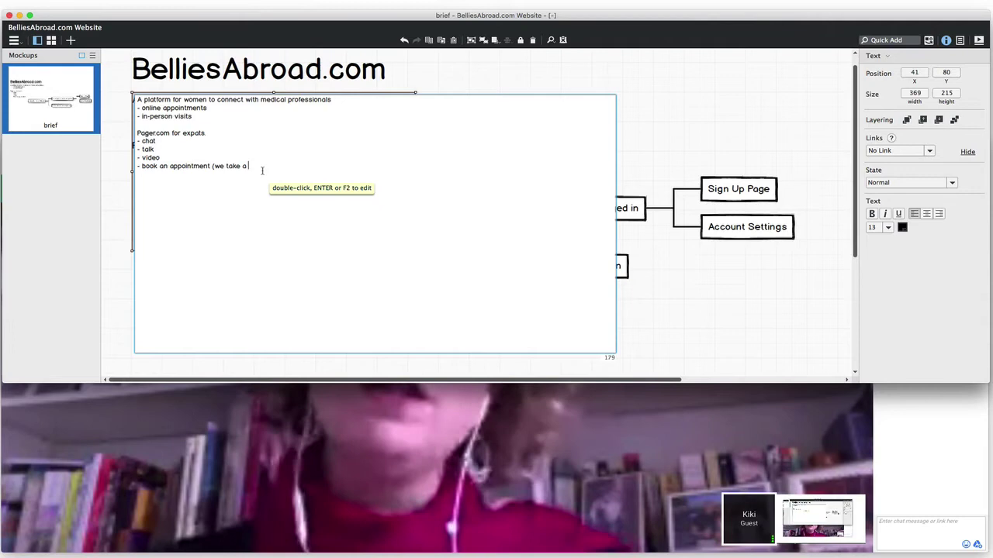
text(^))
key(BackSpace)
key(BackSpace)
text(%))
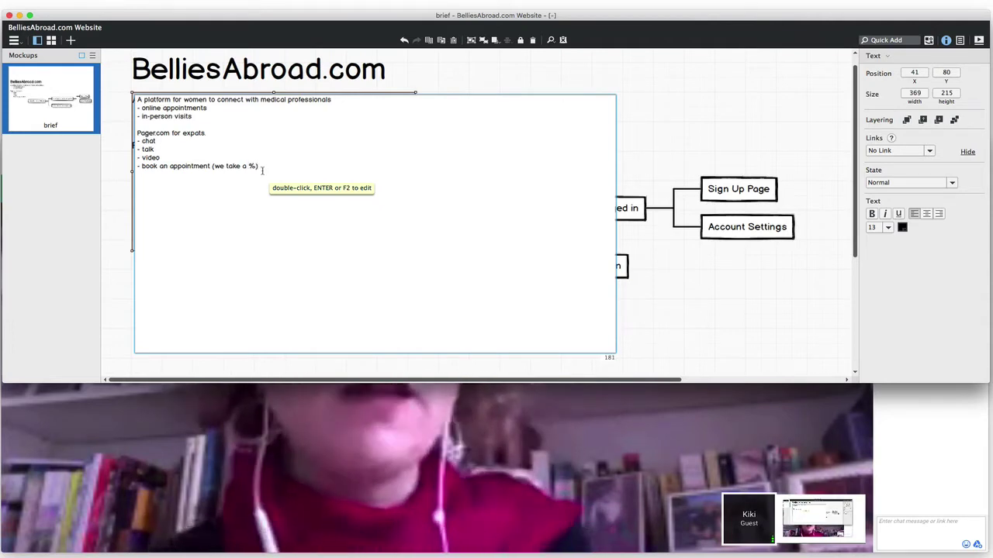
key(Return)
key(Return)
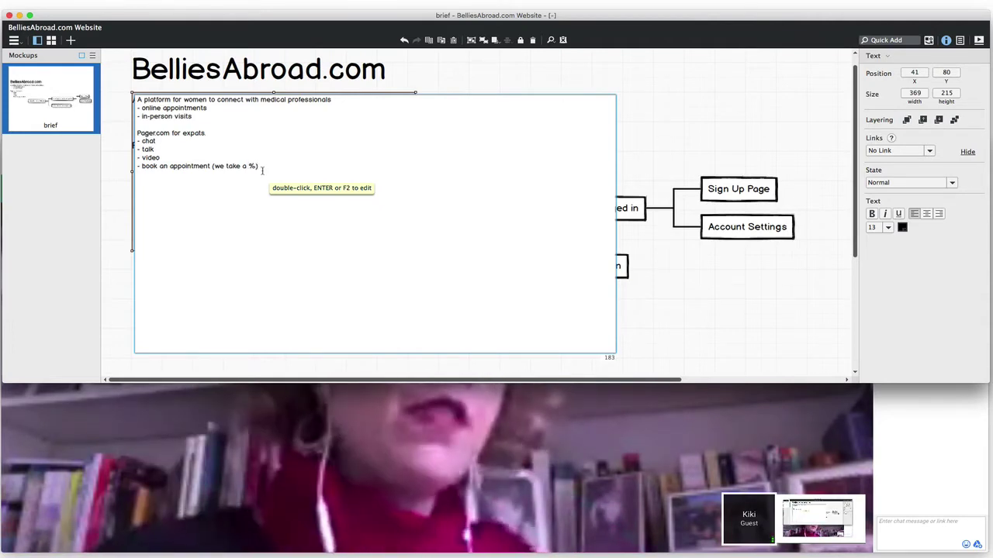
Step: Add 'Mothers can sign up for premium membership' with bullets access to more content and discounts on things
text(Moth)
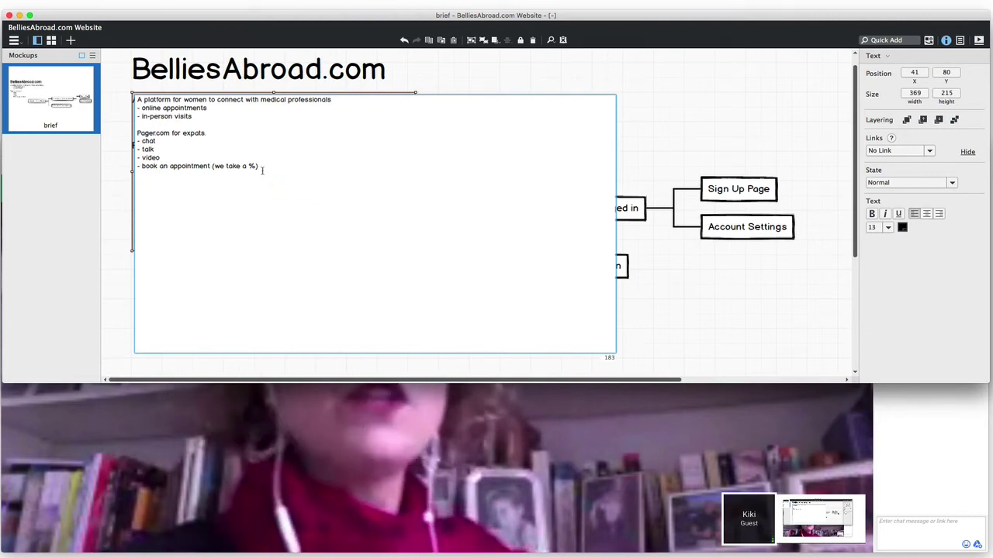
text(ers can sign )
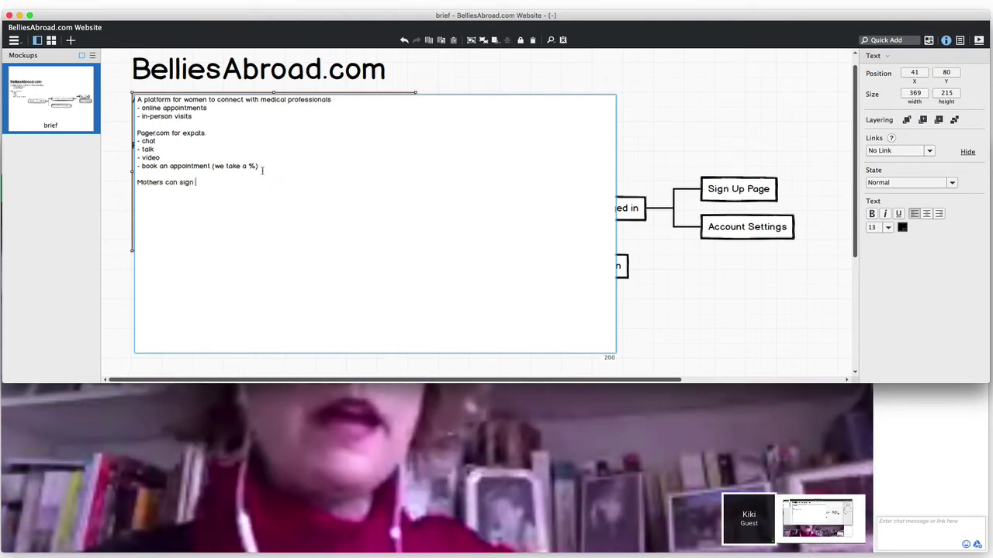
text(up for premium me)
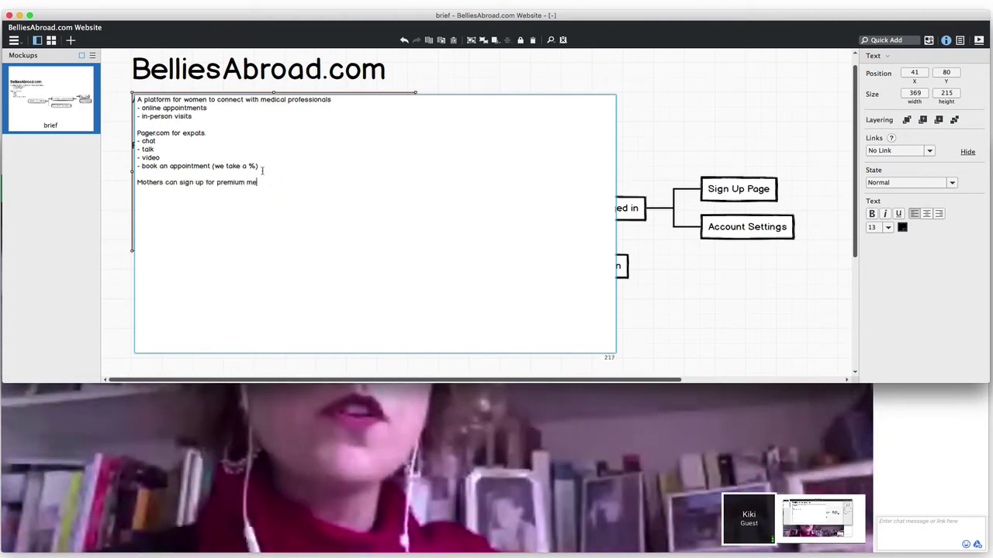
text(mbership)
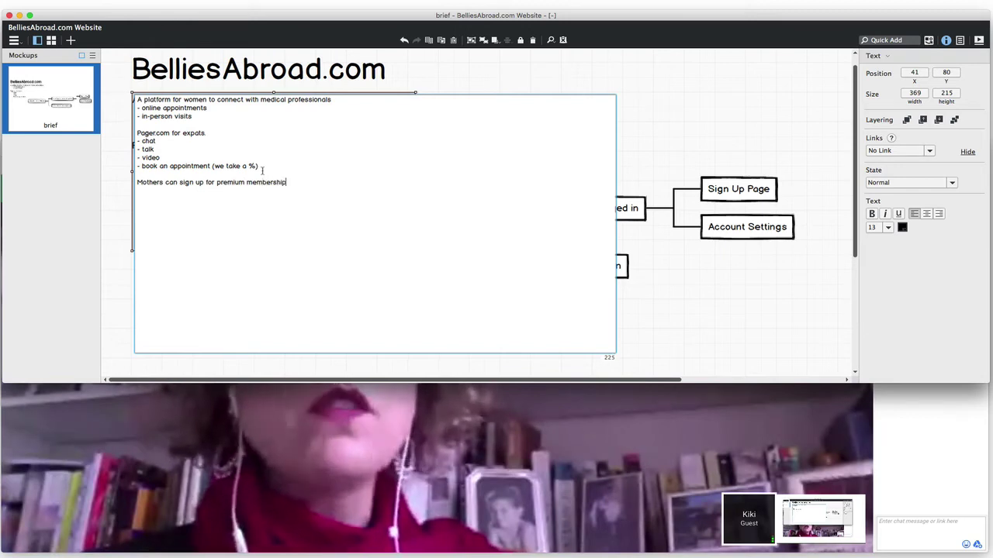
key(Return)
text(- access to c)
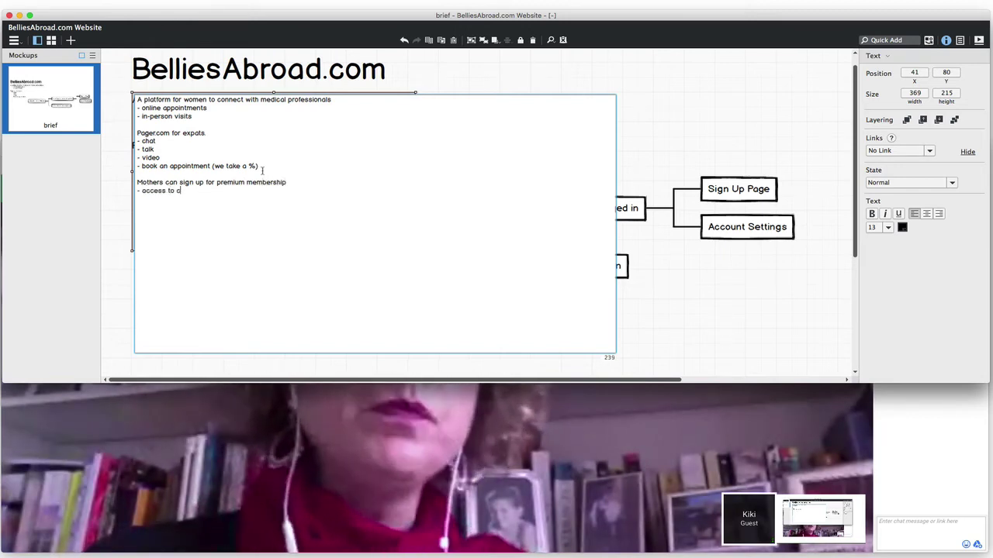
key(BackSpace)
text(more content)
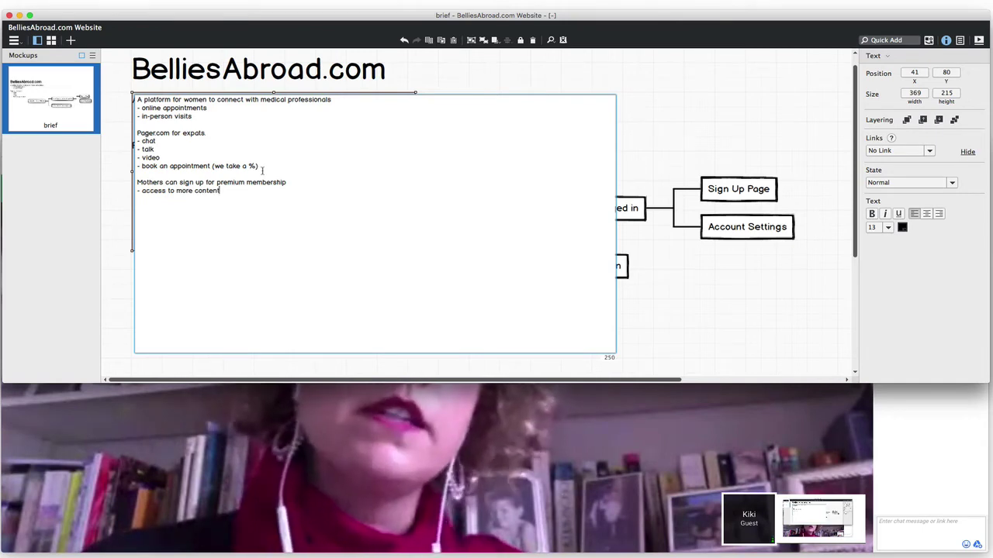
click(677, 149)
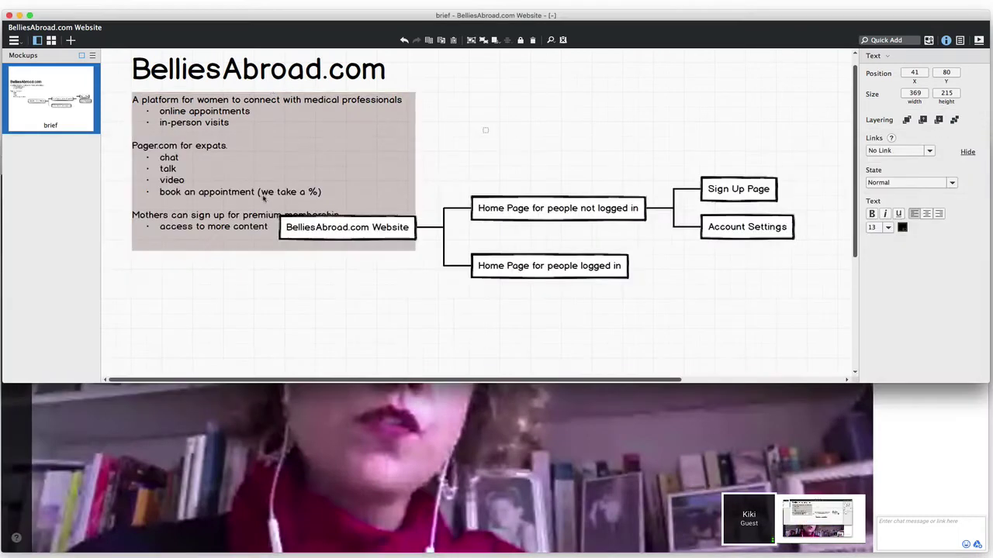
double_click(267, 198)
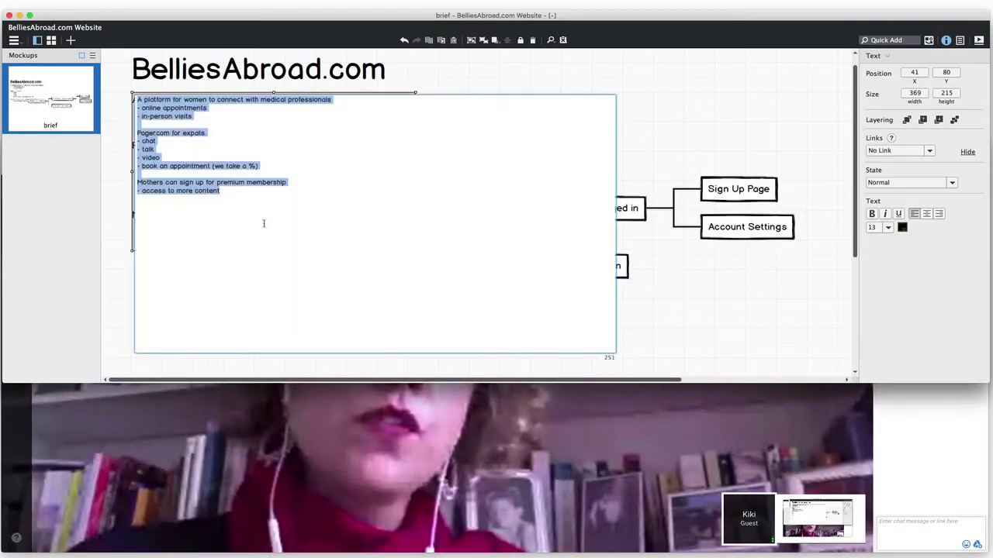
key(Return)
text(- disc)
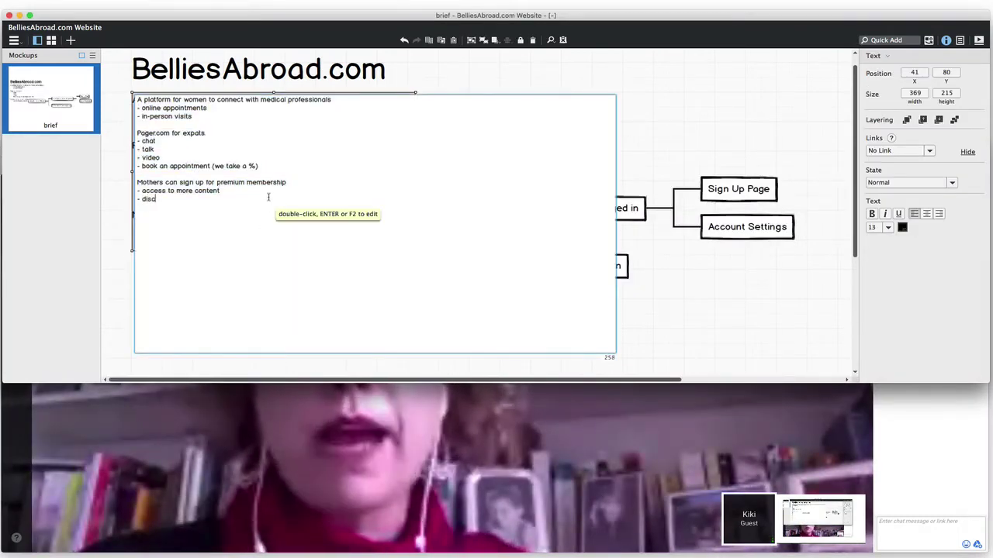
text(ounts on )
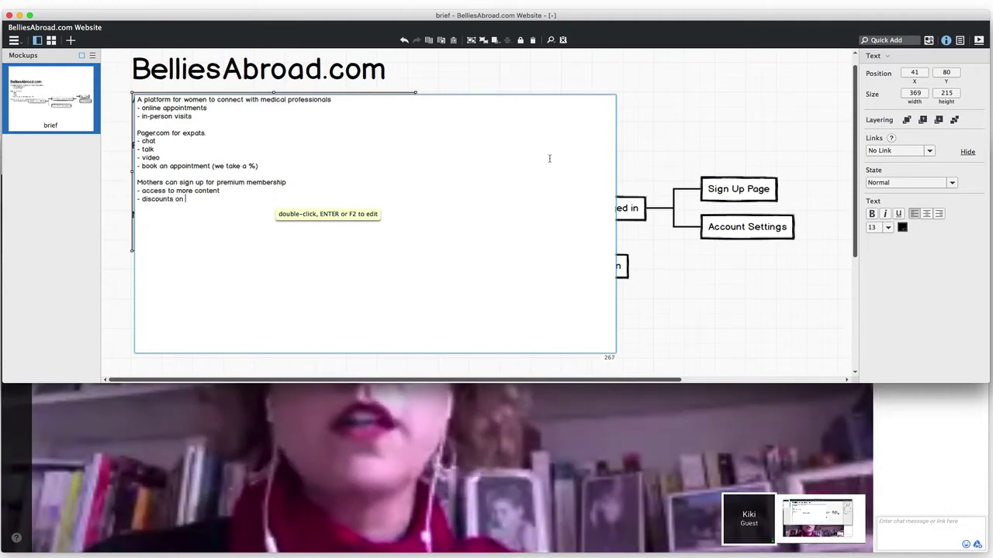
text(things)
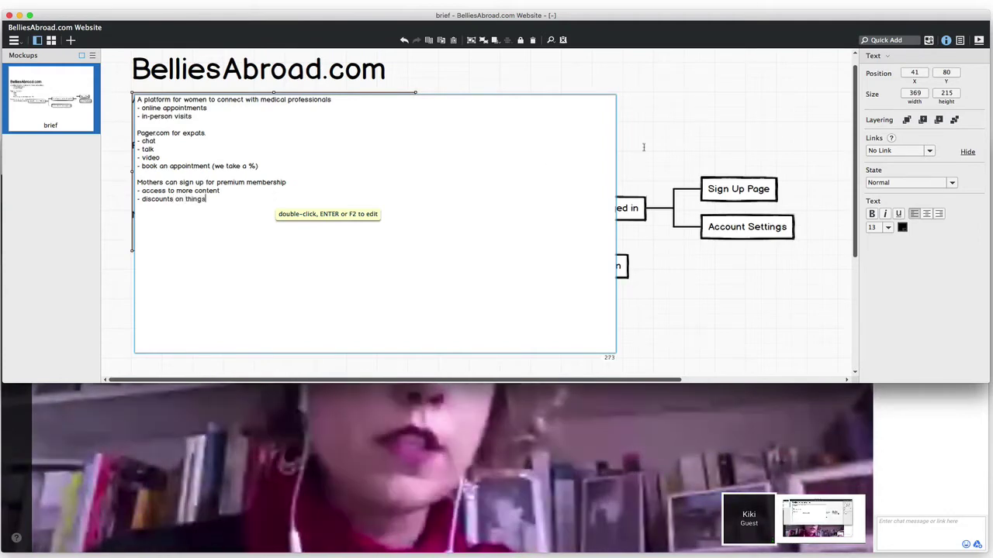
key(super+Return)
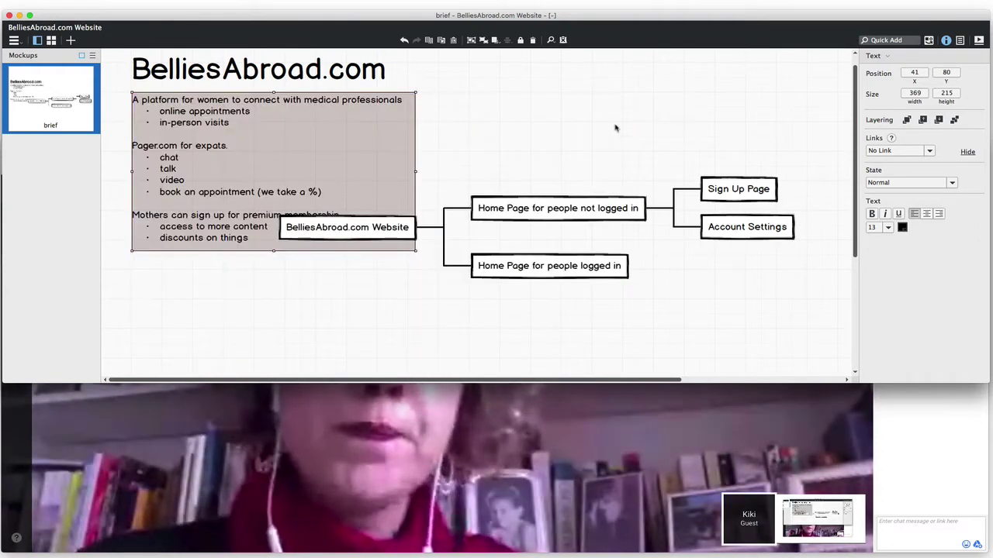
Step: Edit the site map text to nest a mom page under Sign Up Page
click(546, 230)
double_click(546, 230)
click(389, 217)
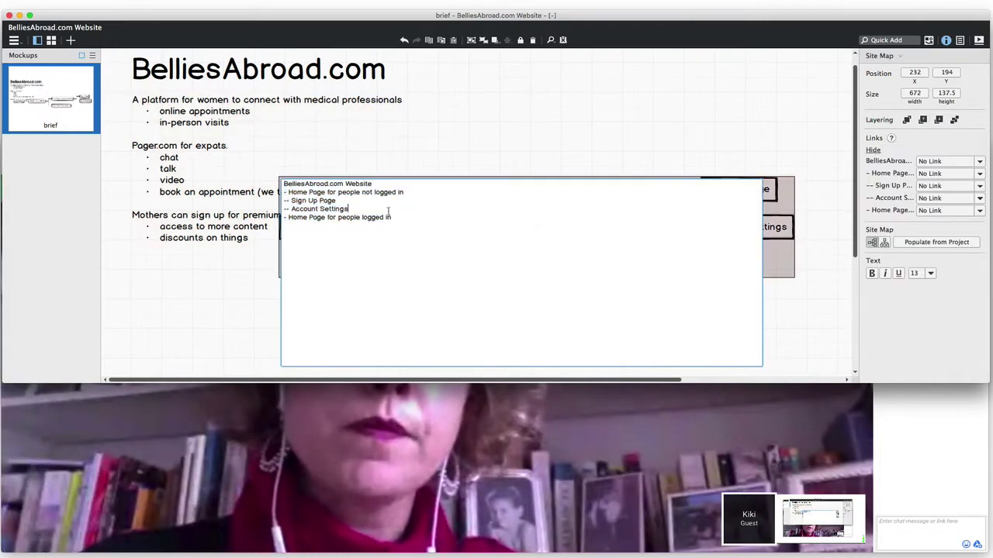
click(387, 210)
key(Return)
text(--)
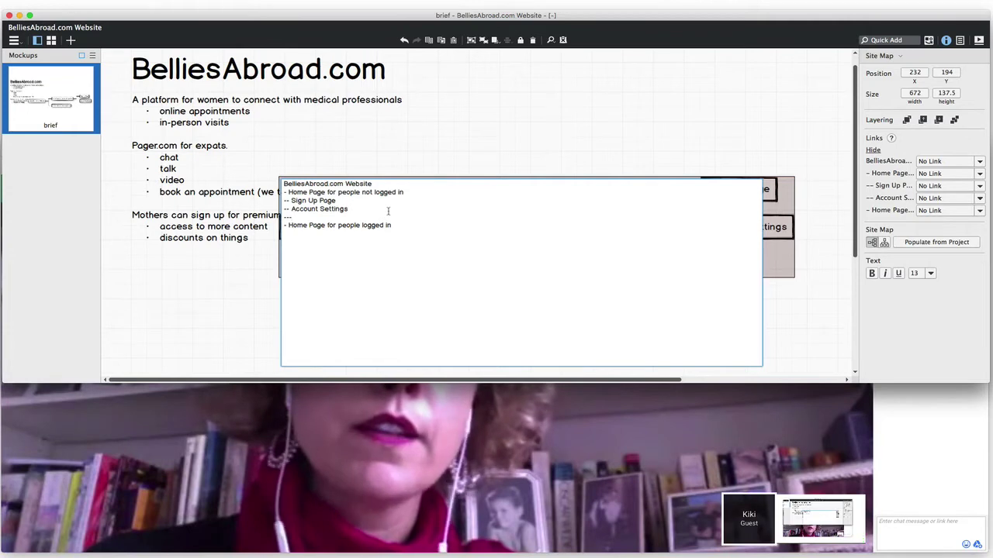
text(-)
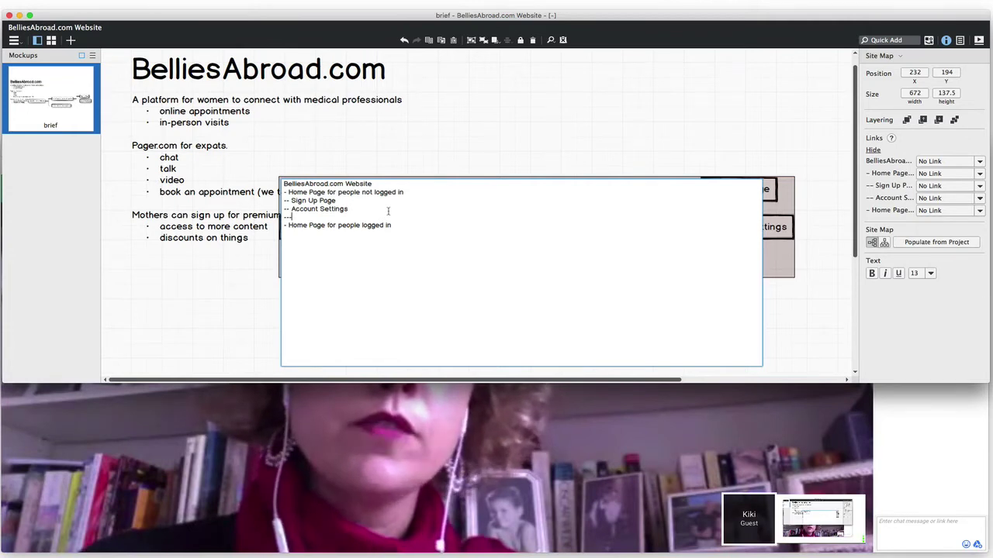
key(BackSpace)
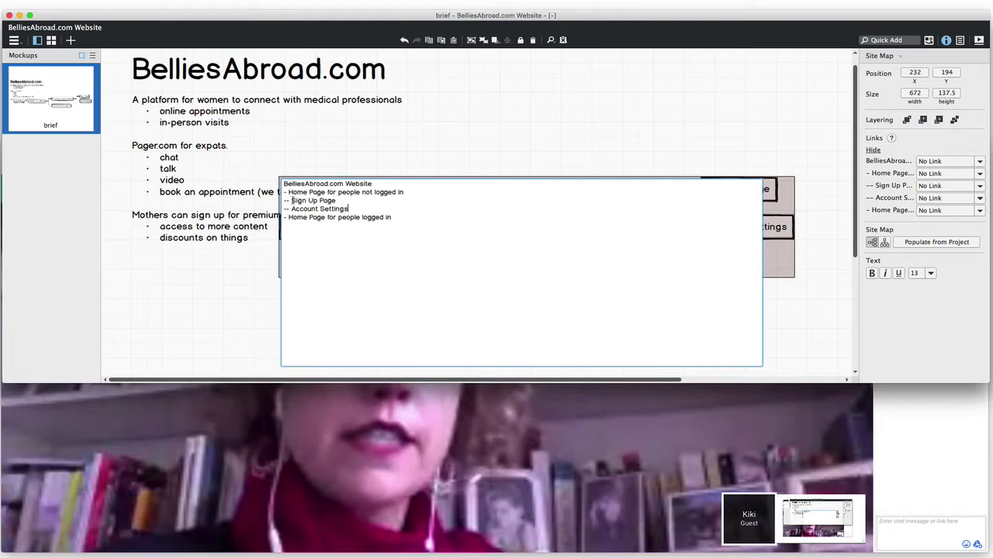
click(351, 200)
key(Return)
text(---)
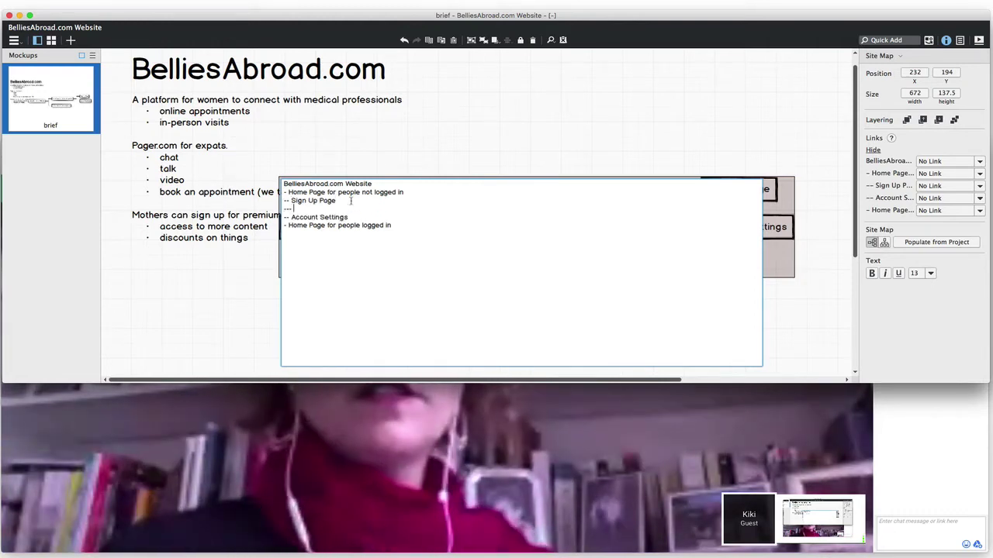
text(  mom)
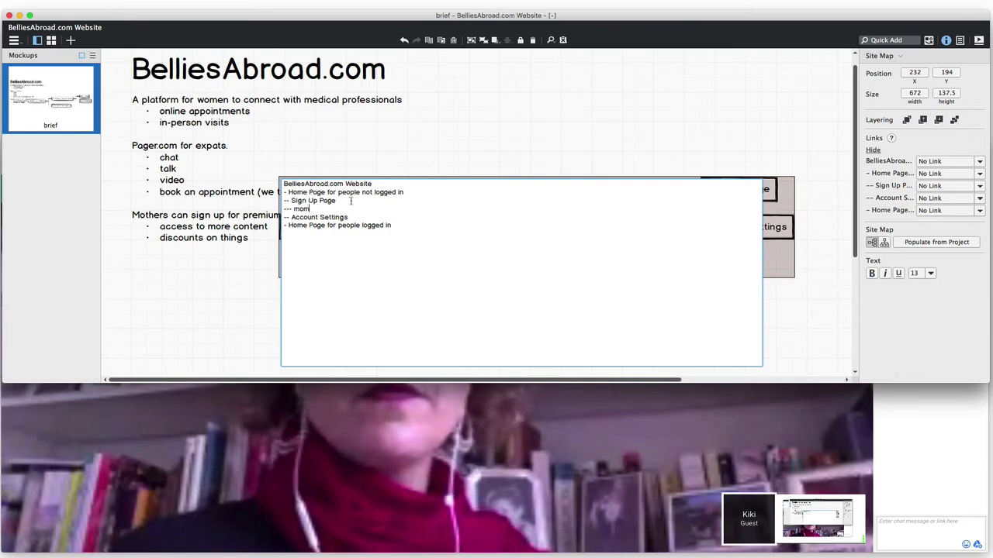
key(Return)
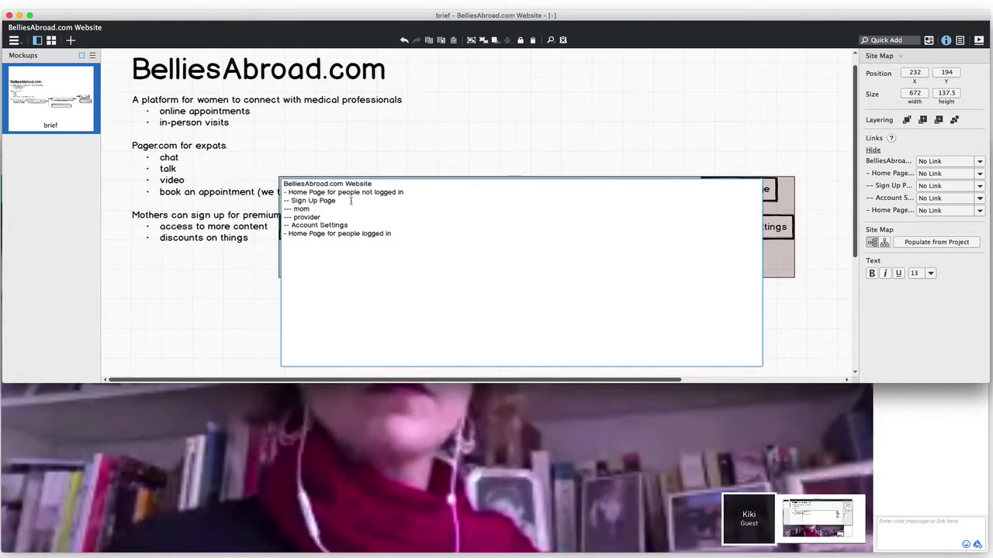
Step: Render the site map, shift it left so the mom and provider boxes fit, then reselect it
click(373, 174)
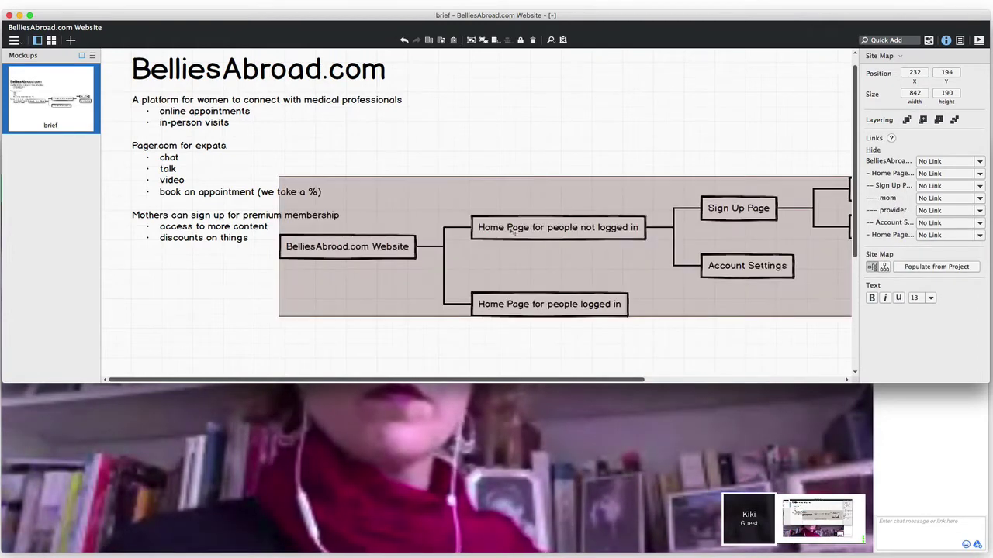
drag(369, 237, 400, 233)
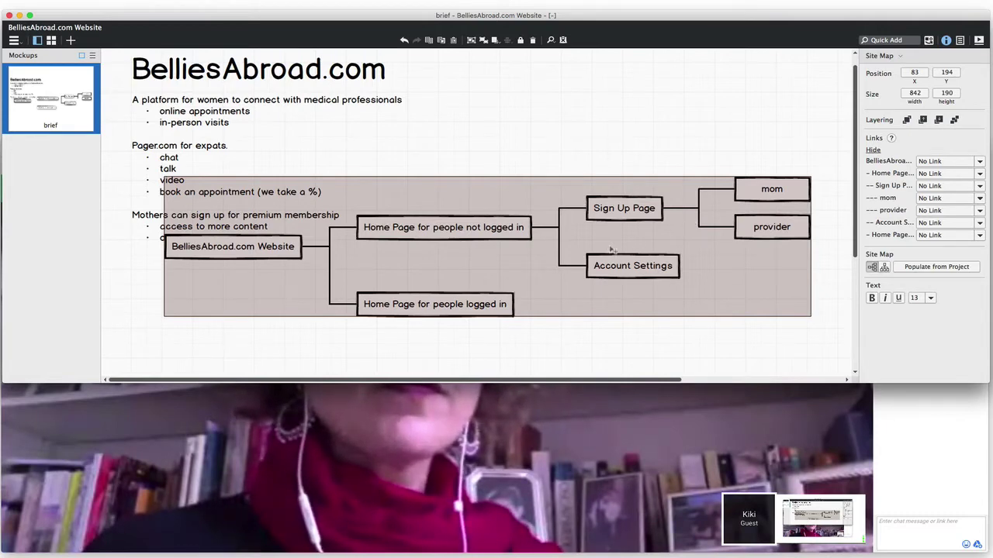
click(521, 451)
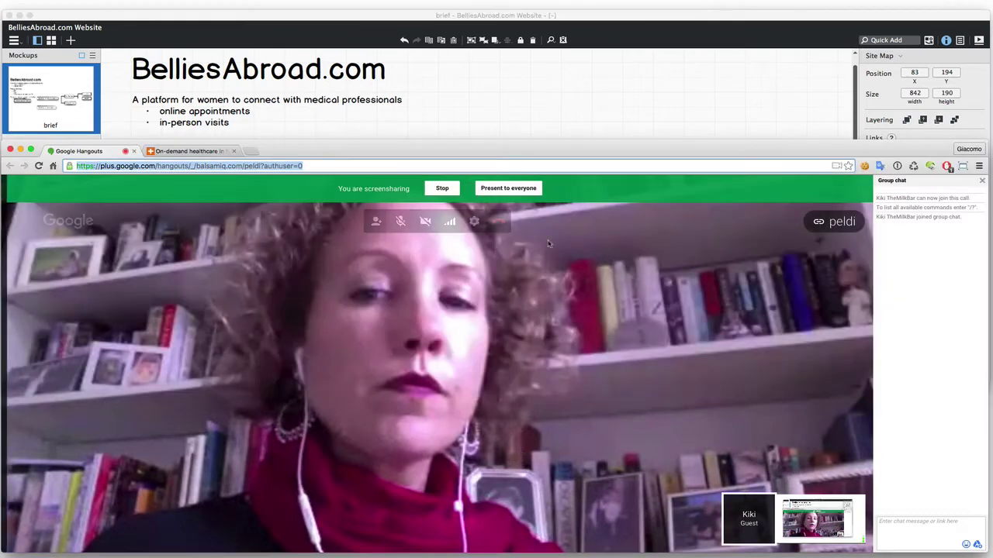
click(543, 107)
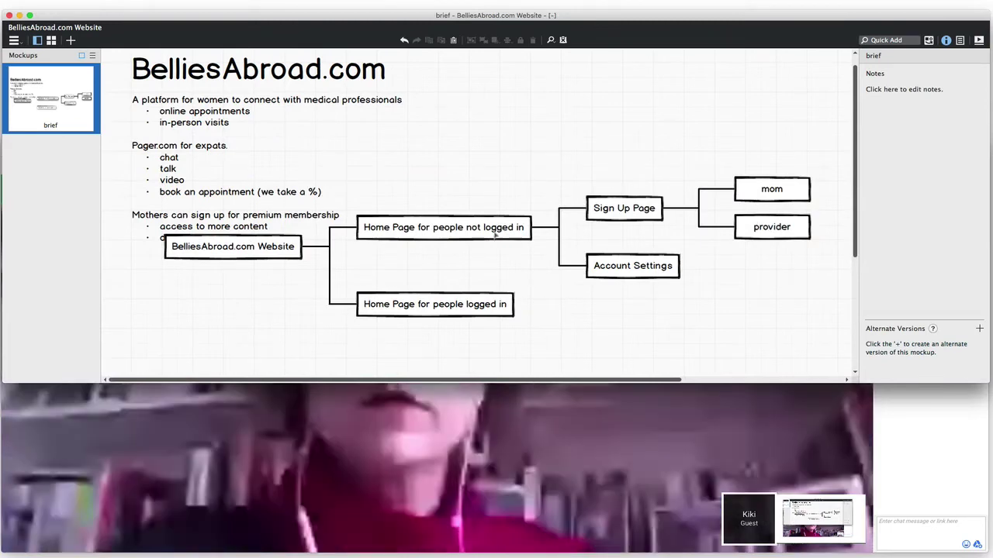
click(621, 276)
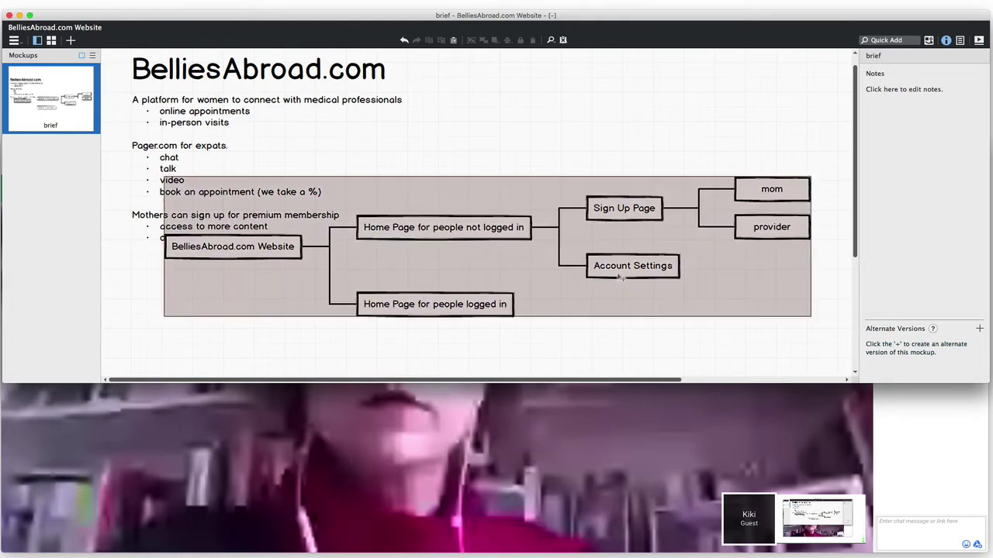
Step: Replace the mom and provider lines with 'Admin UI -- Add Doctor' and add 'Sign up for Premium Features'
double_click(648, 271)
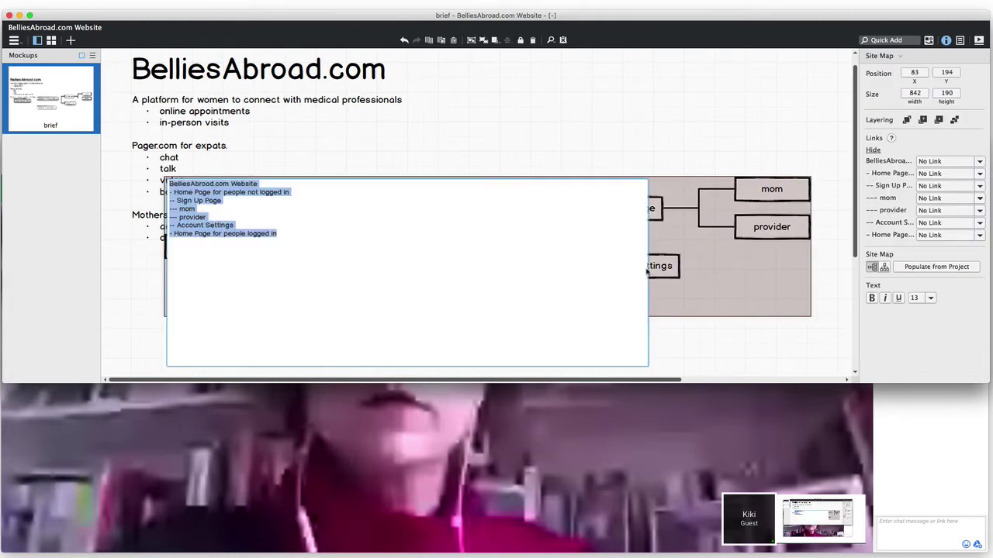
click(241, 220)
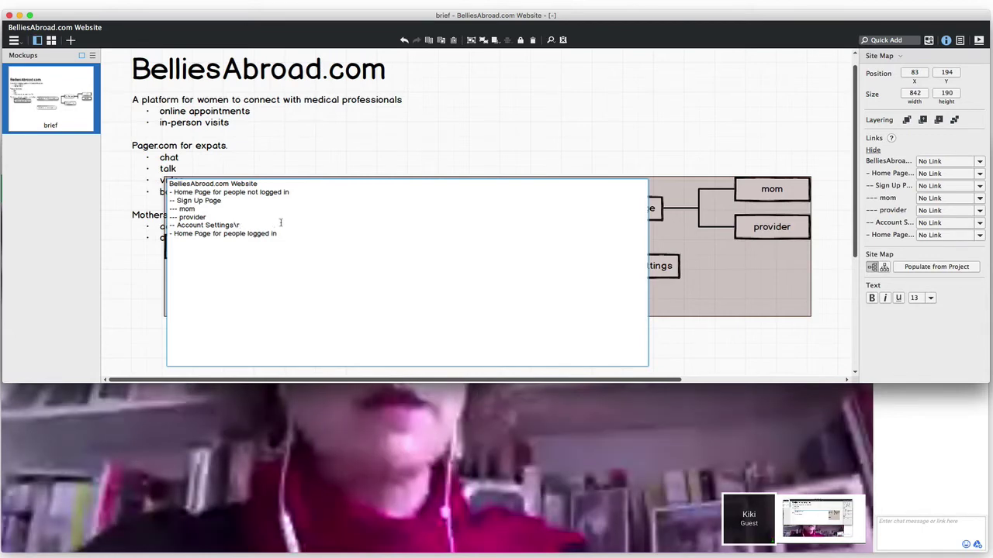
click(197, 209)
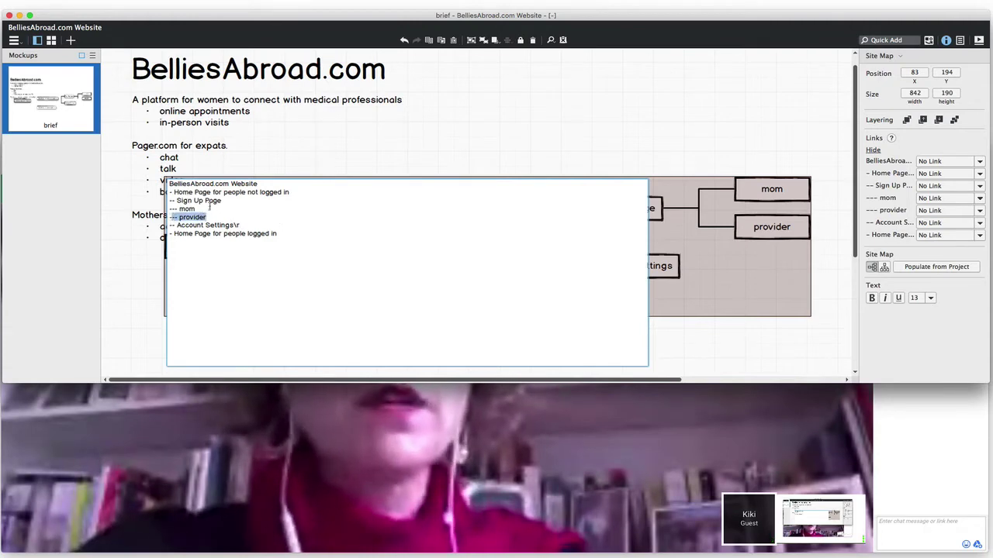
drag(210, 215, 168, 208)
key(BackSpace)
key(BackSpace)
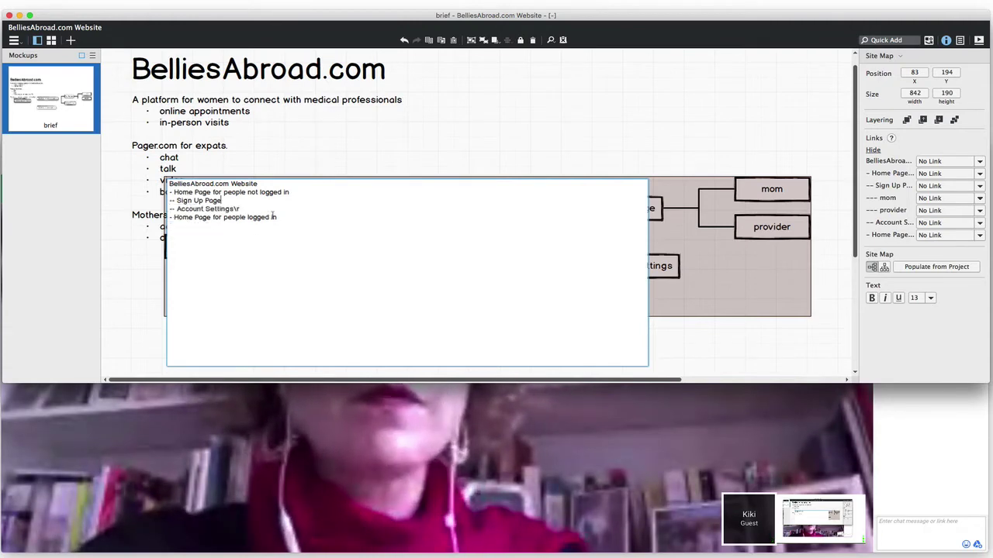
key(Return)
text(- A)
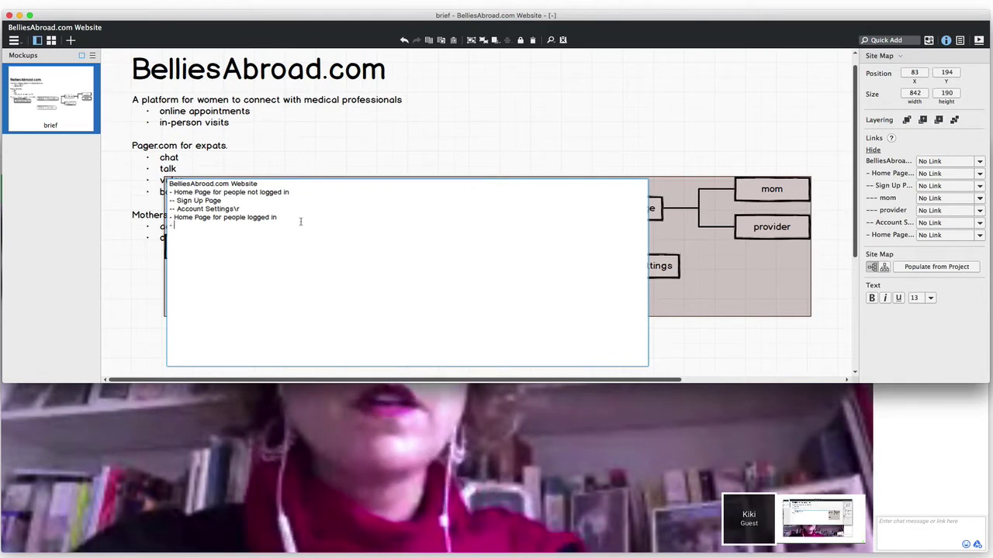
text(dmin UI )
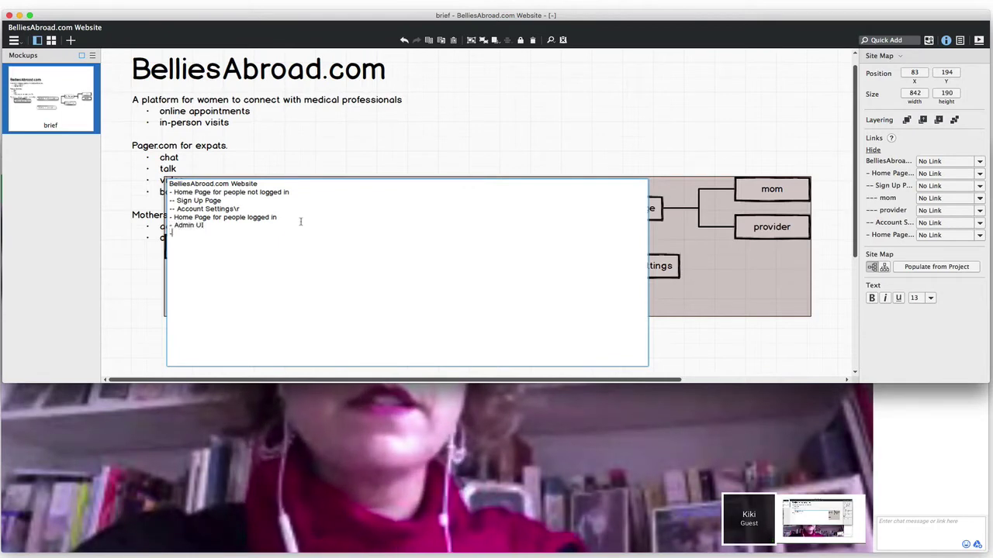
text(-- Add Doctor)
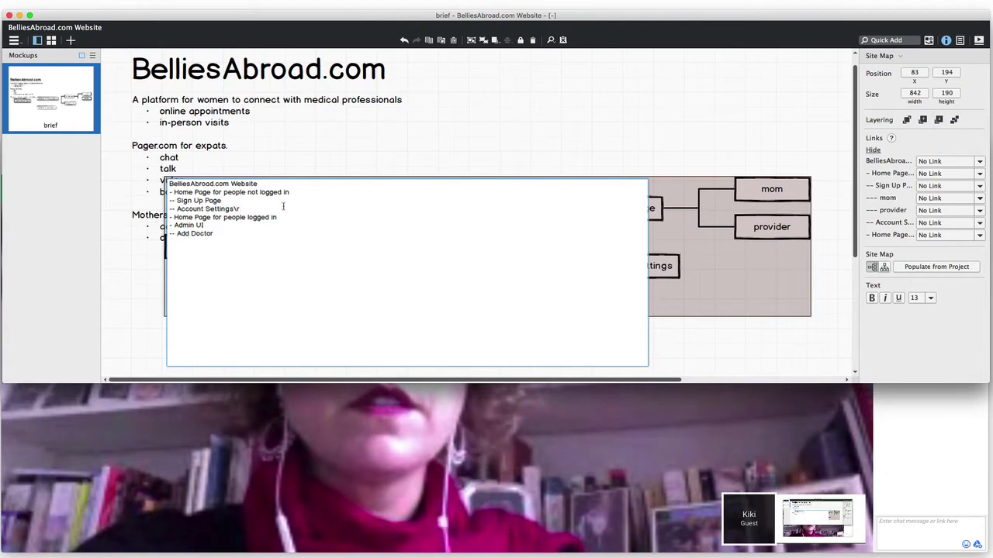
key(BackSpace)
key(BackSpace)
key(Return)
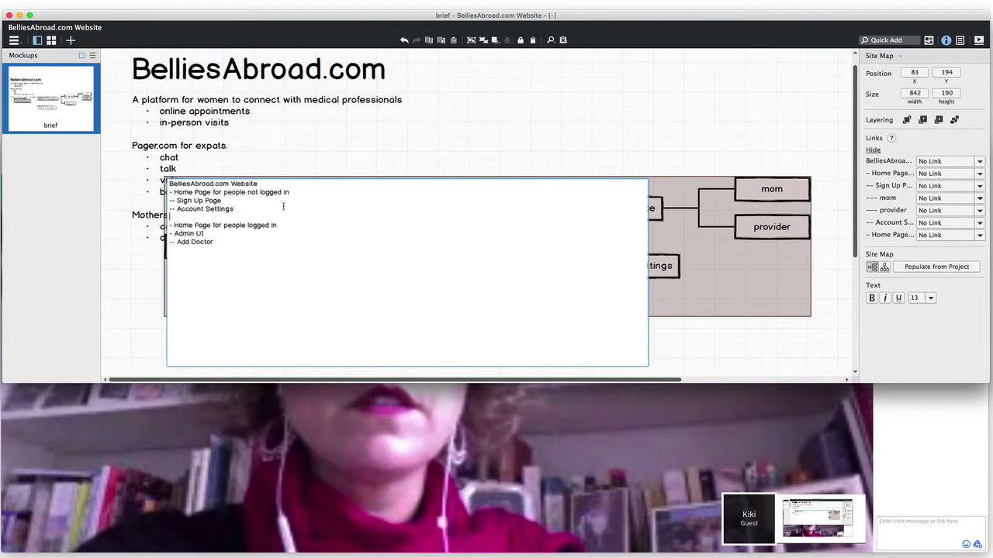
text(-- Sign up for Pre)
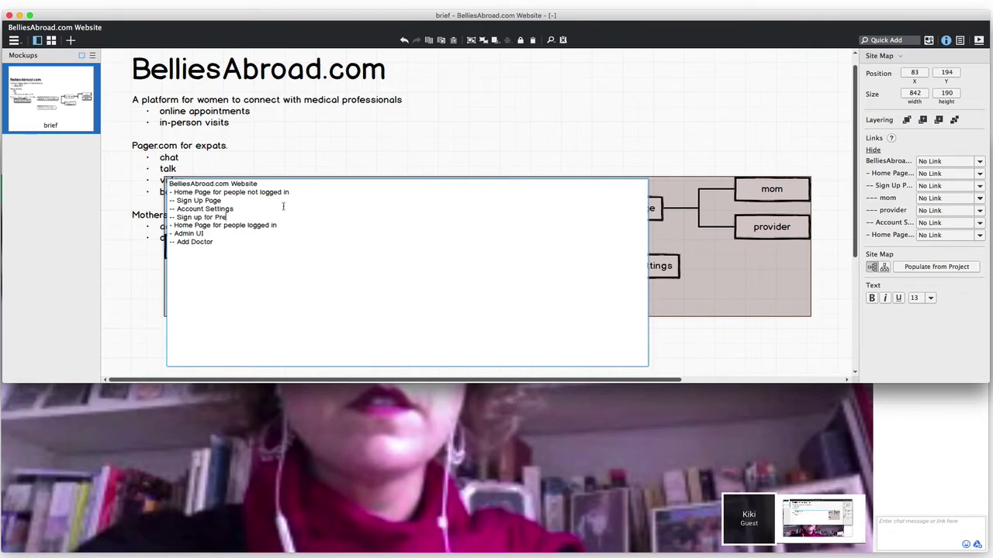
text(mium Features)
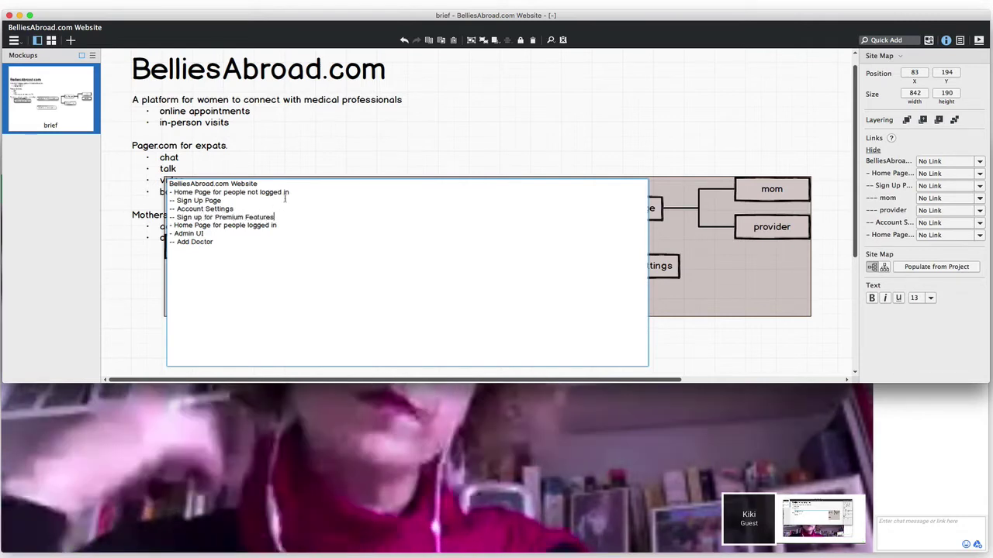
key(super+Return)
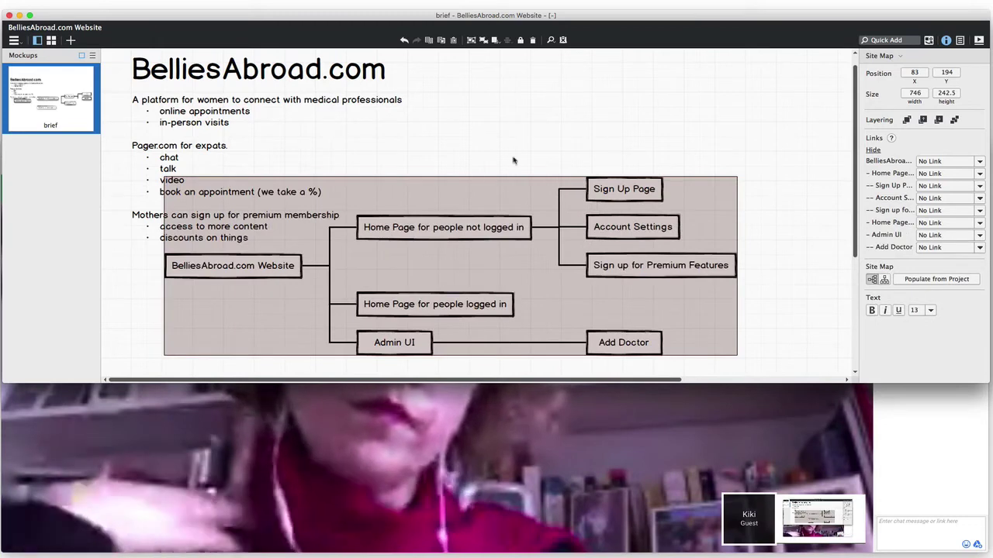
Step: Indent Sign up for Premium Features one level deeper with an extra dash
double_click(510, 251)
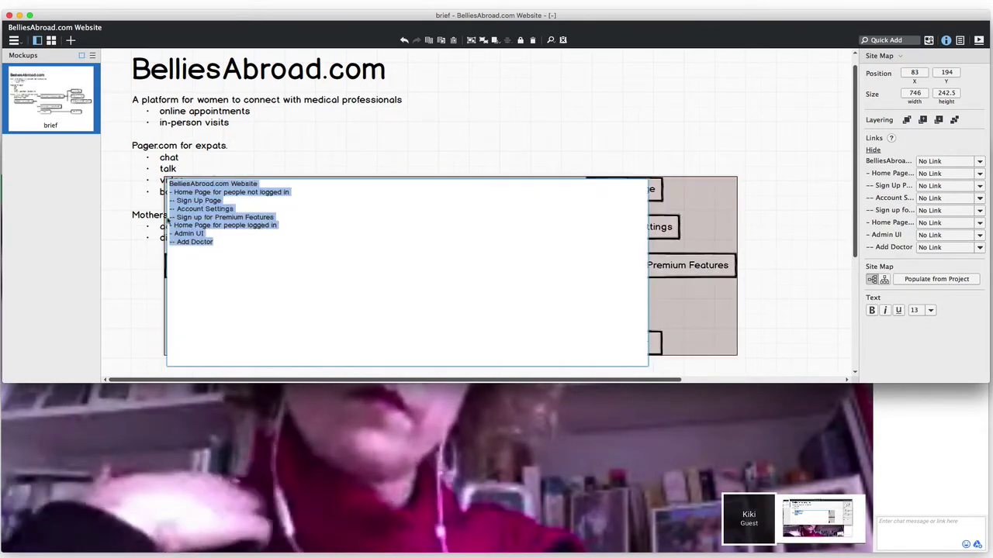
click(169, 218)
text(-)
key(super+Return)
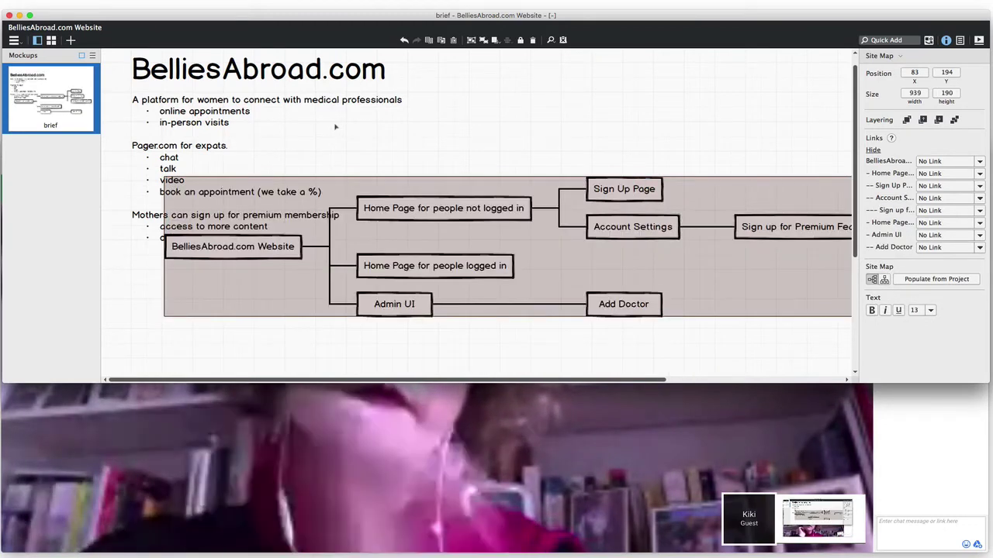
click(527, 128)
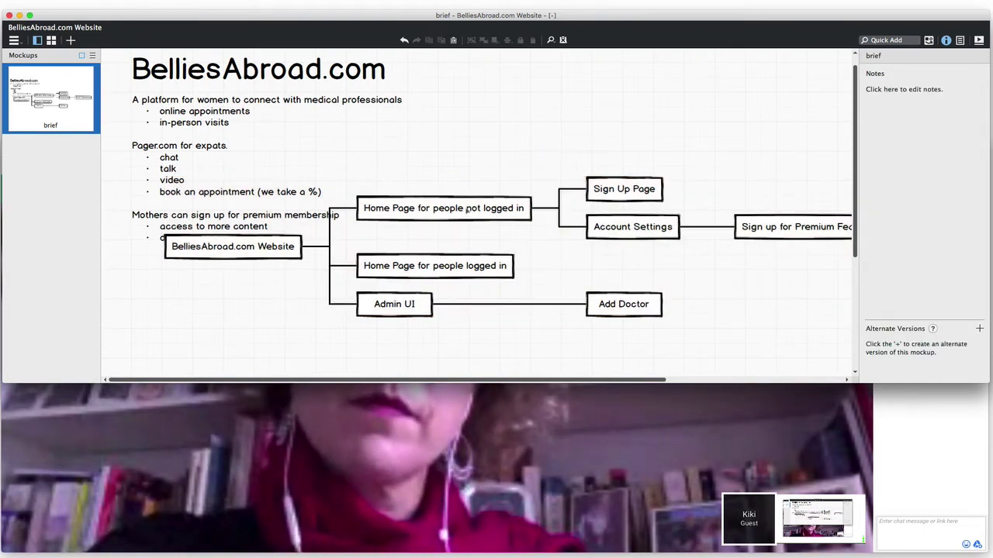
Step: Move Account Settings under the logged-in Home Page and drag the map below the membership notes
double_click(469, 209)
click(293, 200)
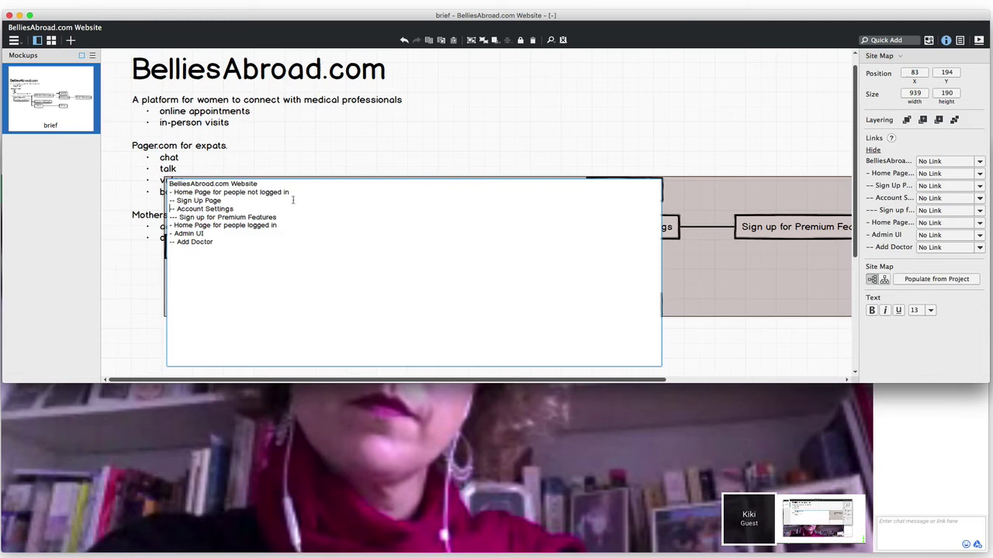
key(shift+Down)
key(shift+Down)
key(ctrl+x)
key(Down)
key(ctrl+v)
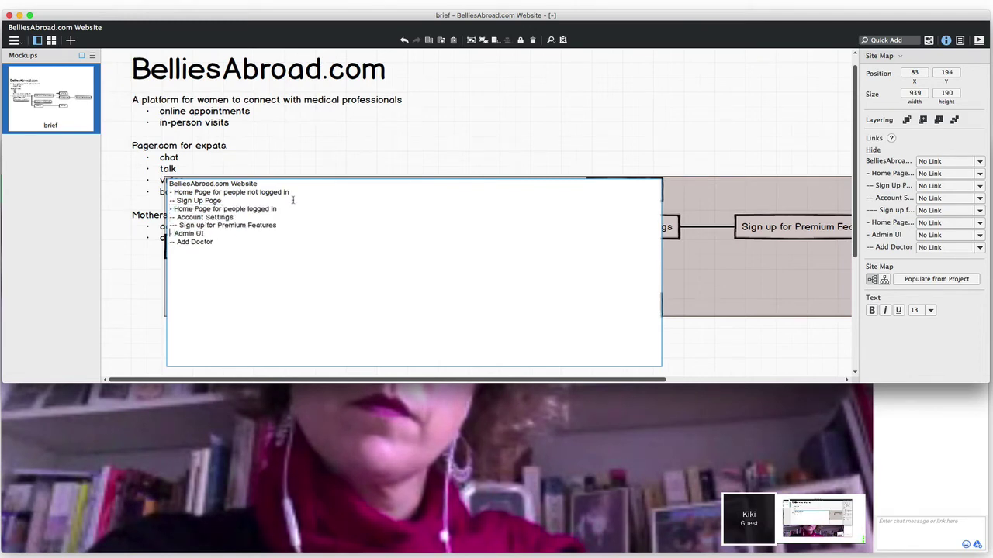
click(454, 150)
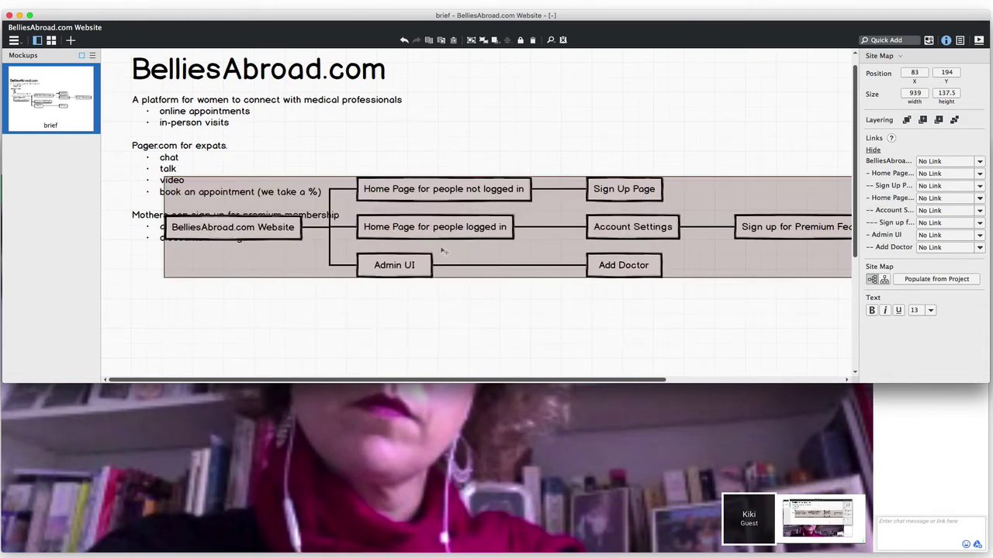
drag(442, 250, 403, 296)
Step: Add 'I need help right now' under the logged-in Home Page with Chat and Video children
double_click(274, 254)
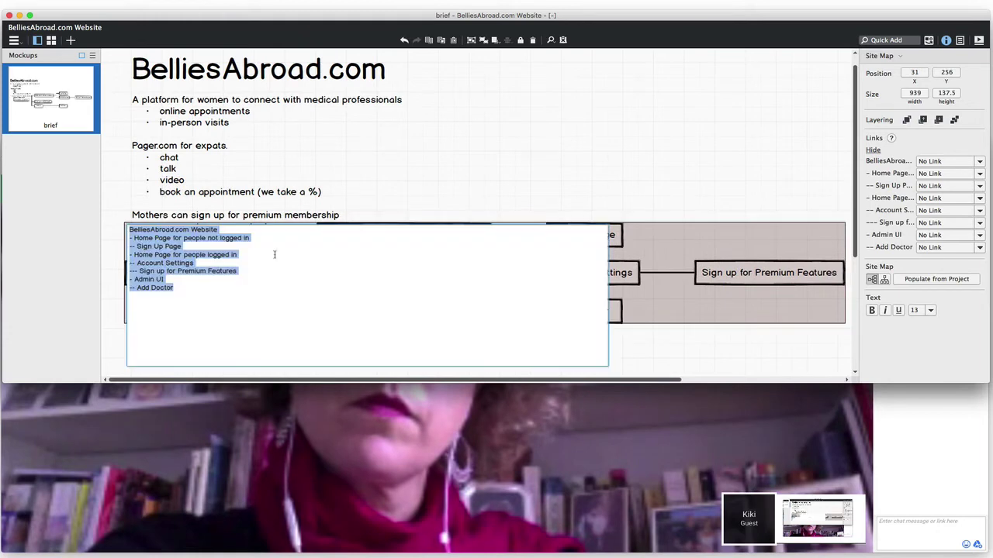
click(263, 254)
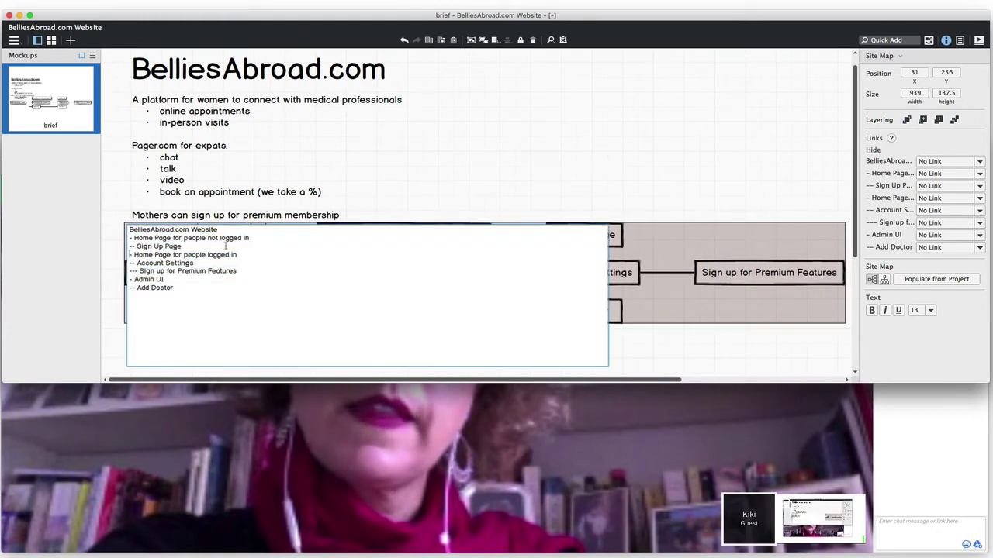
key(Return)
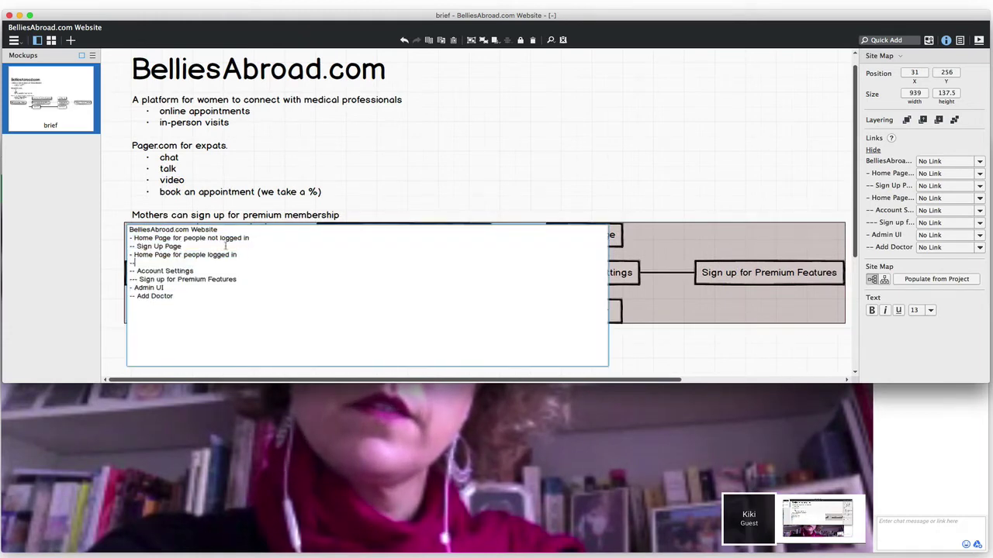
text(--)
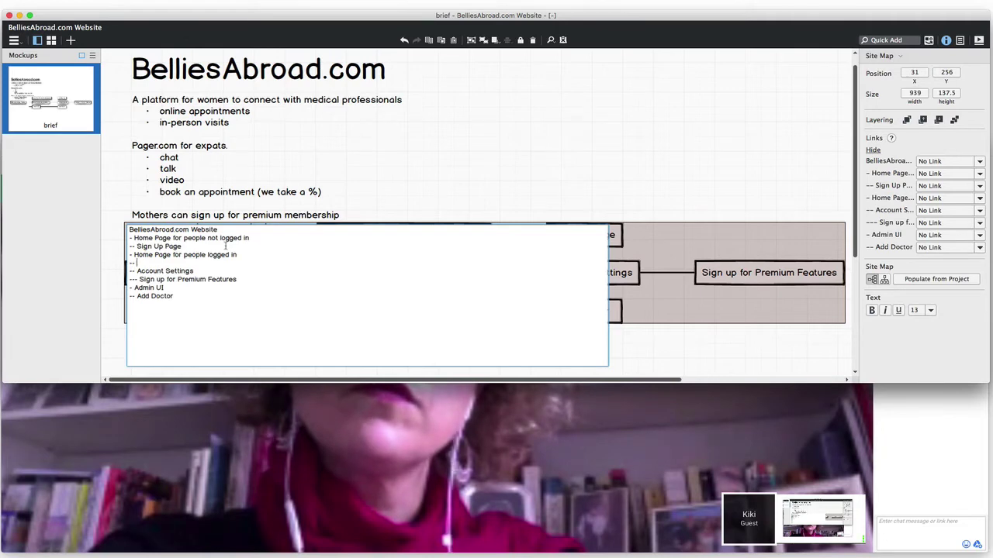
text(I need help right now)
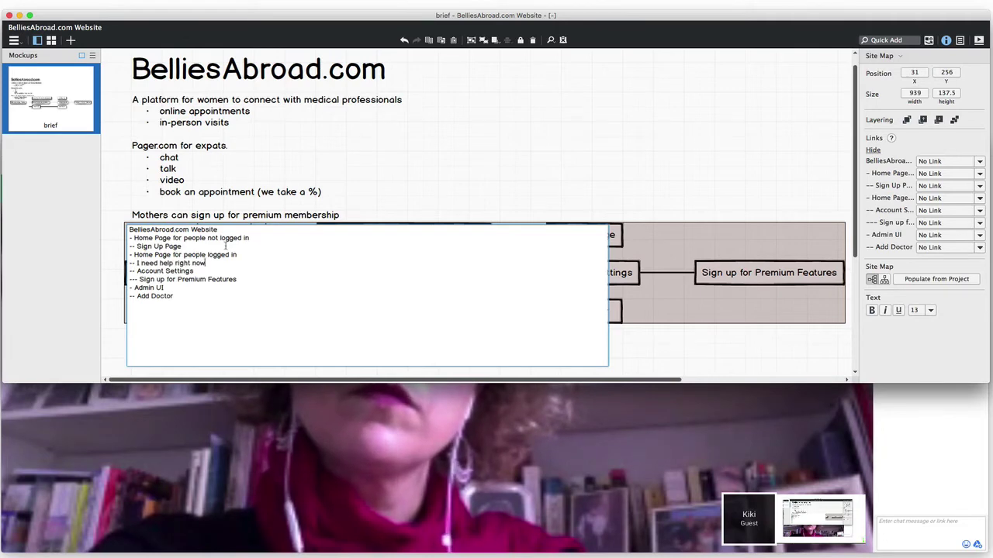
key(Return)
text(---)
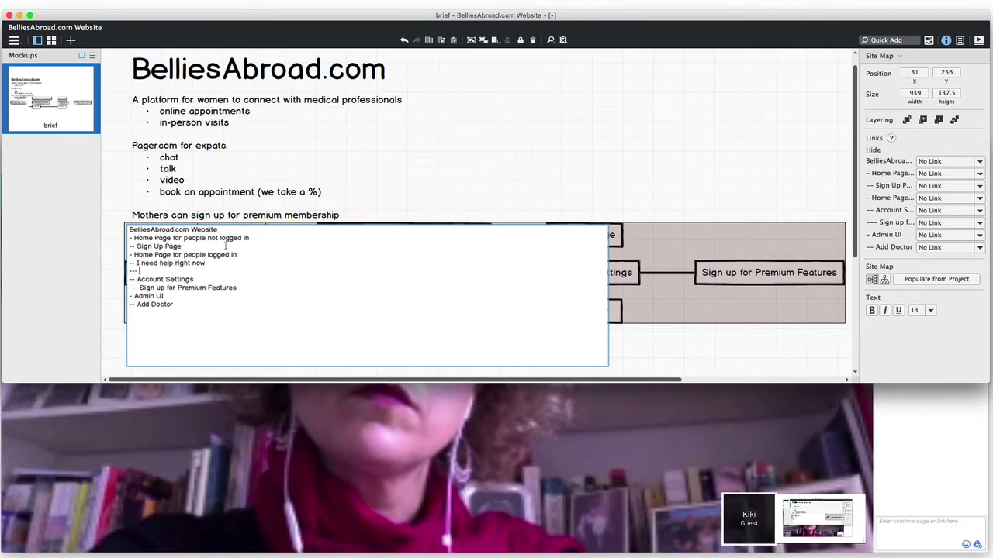
text( Chat)
key(Return)
text(---)
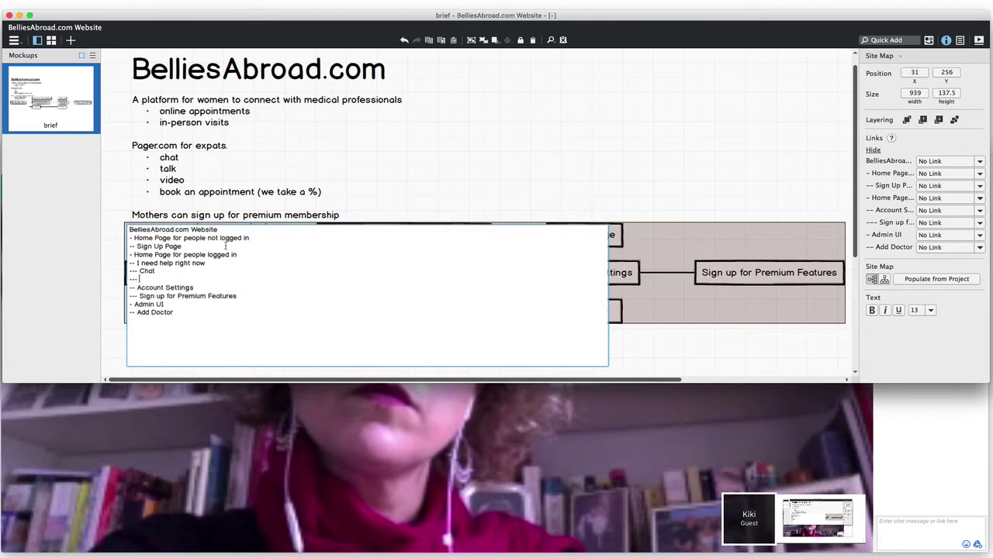
text( Video)
Step: Add Talk and Book an Appointment as further children of I need help right now
key(Return)
text(--)
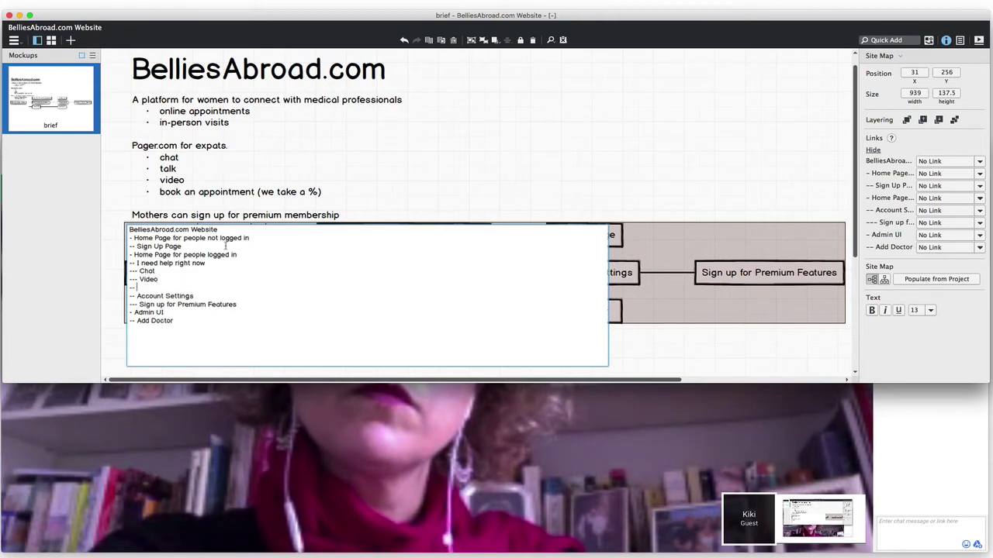
key(BackSpace)
key(BackSpace)
text(- Talk)
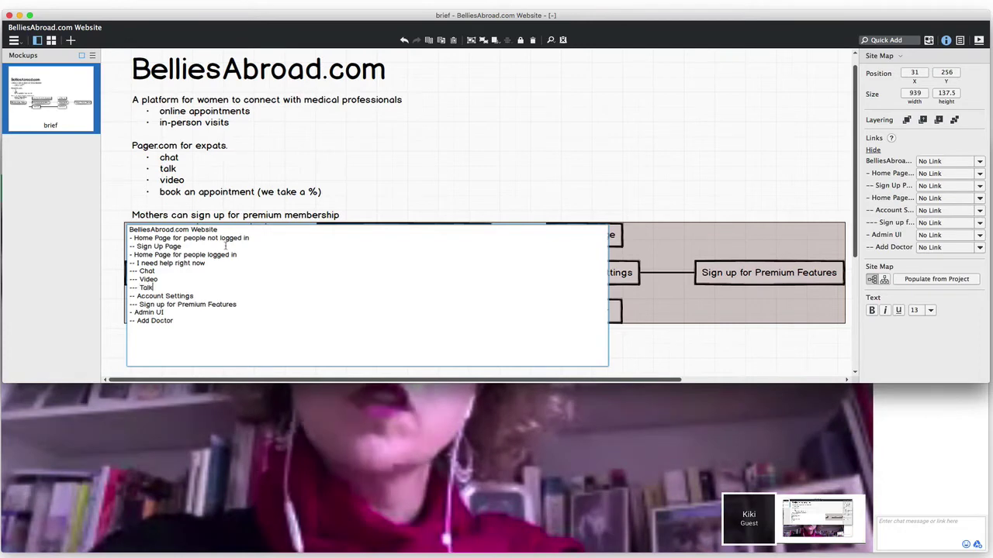
key(Return)
text(--- M)
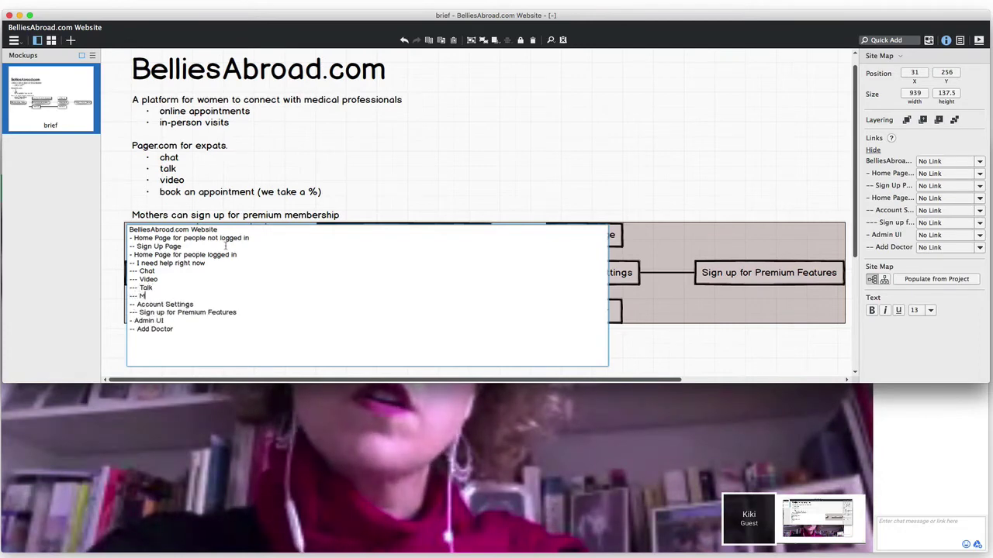
key(BackSpace)
text(Book an )
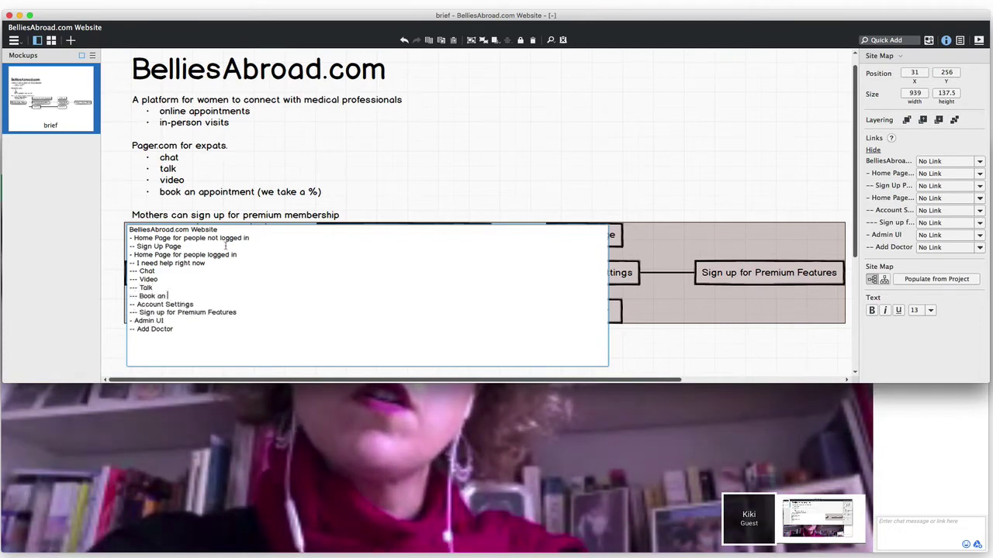
text(Appointment)
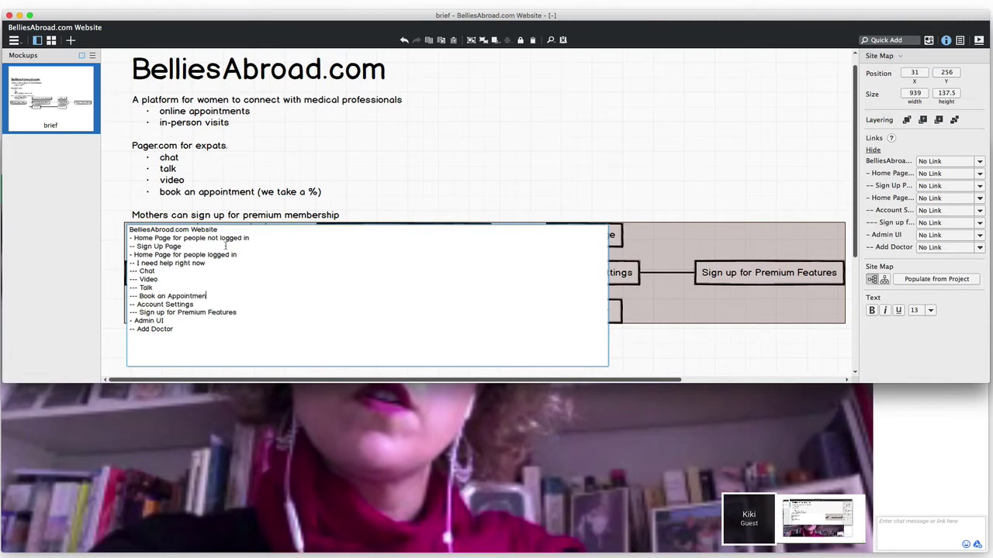
click(371, 168)
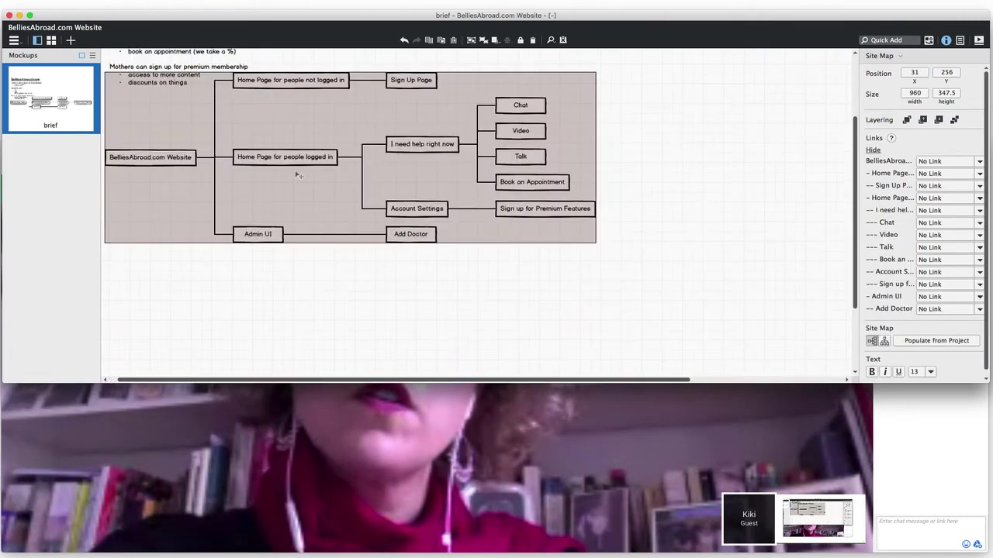
Step: Move the site map down and right, then add a '-- Content' line after Sign up for Premium Features
drag(298, 176, 384, 226)
double_click(477, 228)
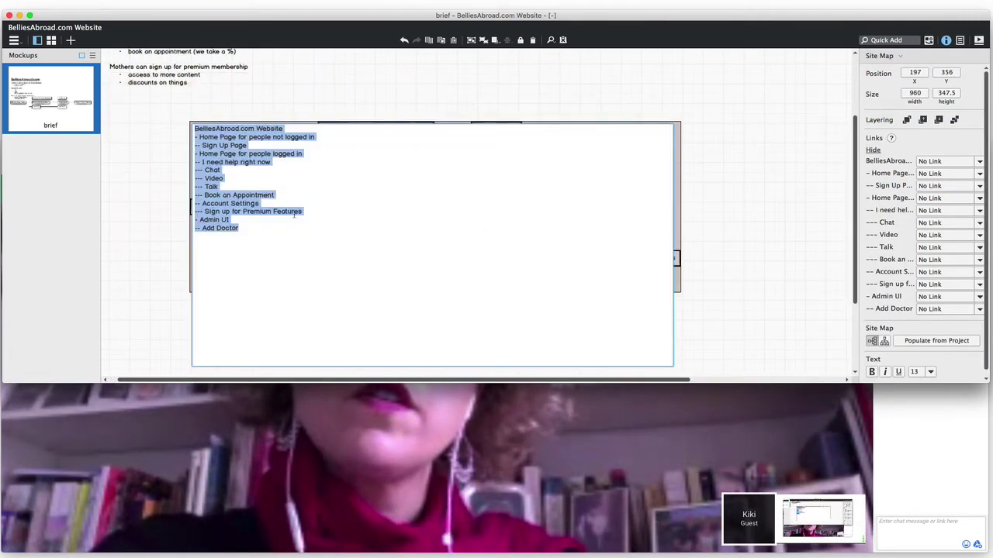
click(287, 196)
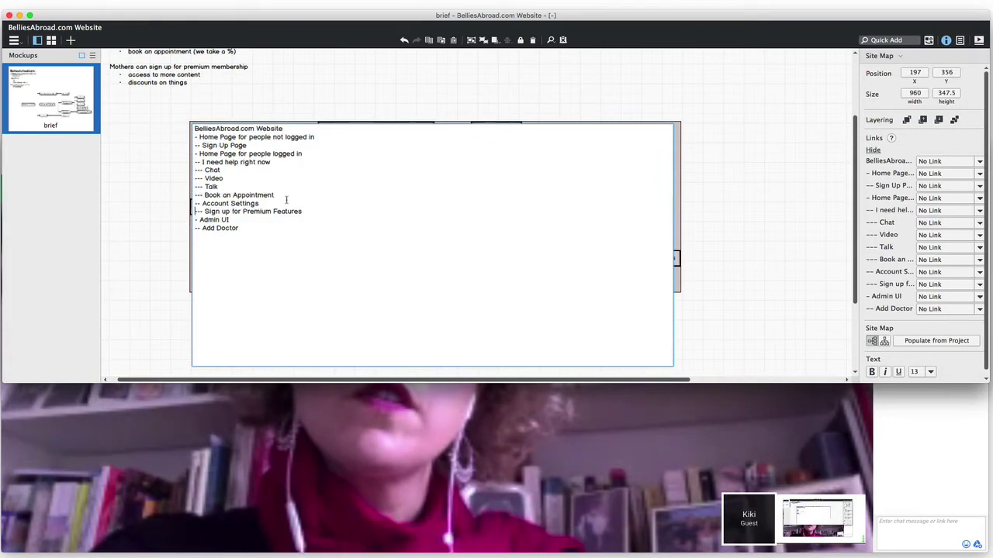
key(End)
key(Return)
text(-- )
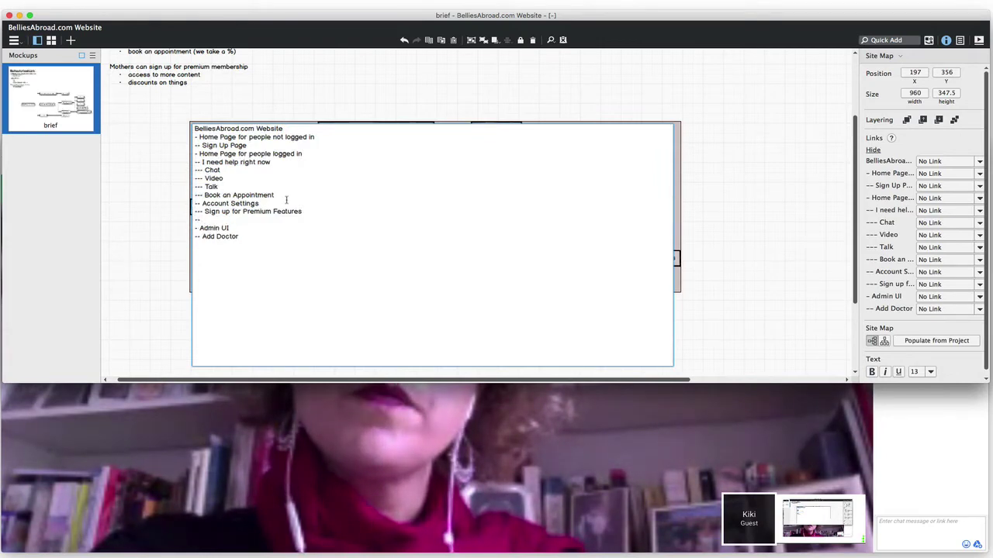
text(Conte)
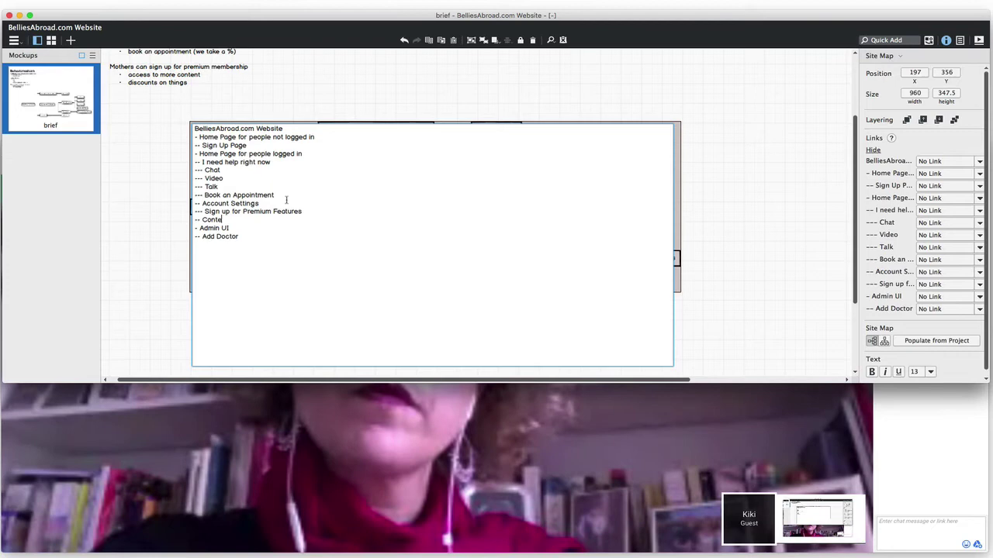
text(nt)
Step: Render the Content edit, deselect, then select the site map diagram again
click(167, 212)
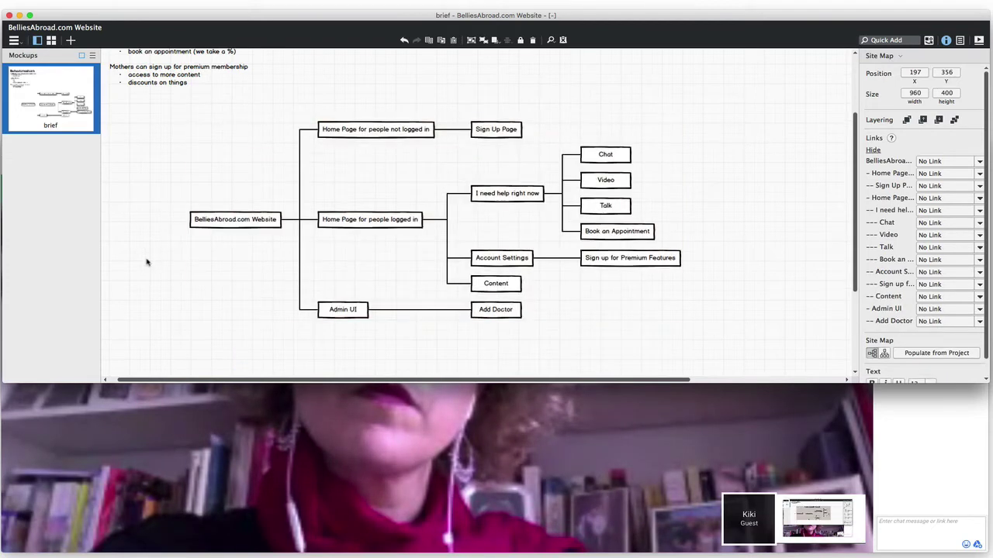
click(148, 263)
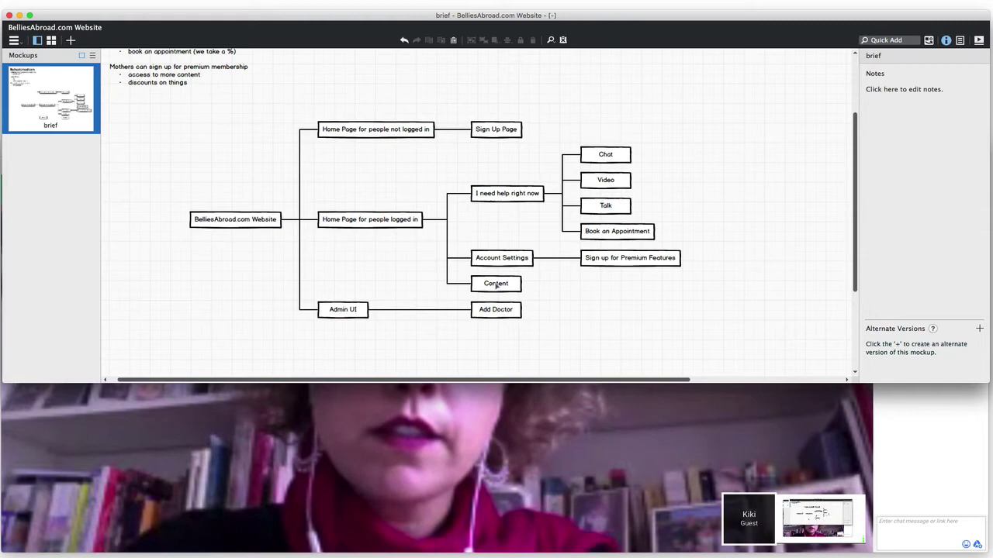
click(497, 285)
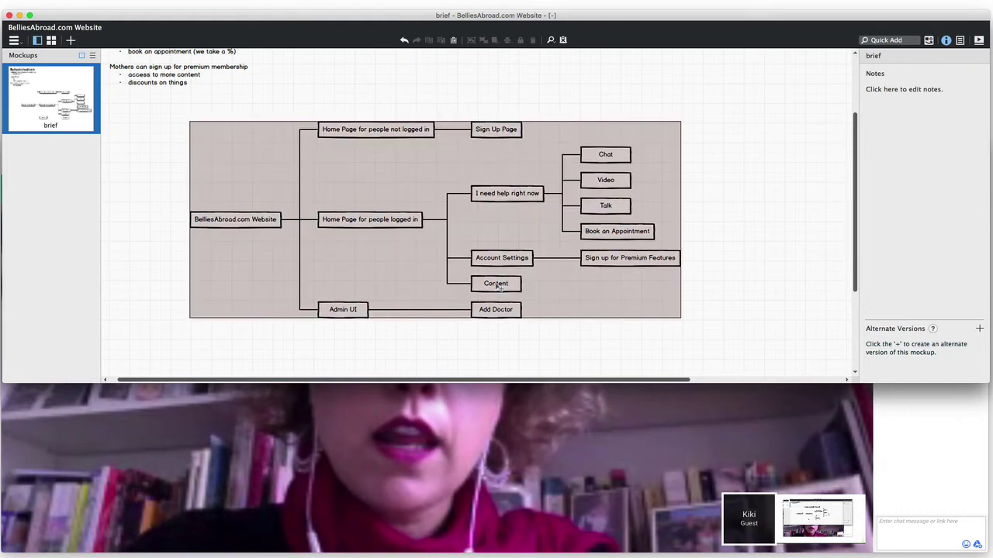
Step: Add a Discounts page and annotate Content with '(videos, courses, etc)'
double_click(419, 240)
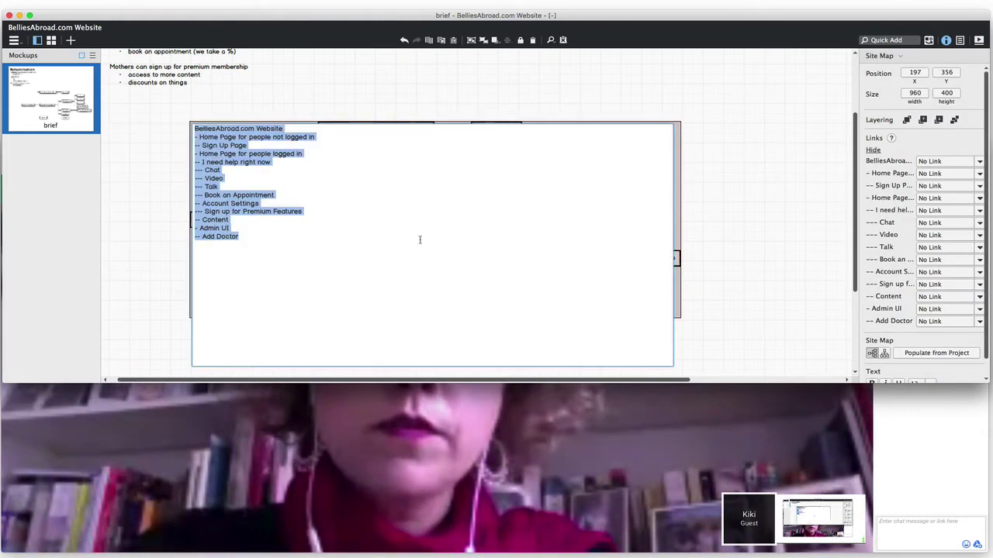
click(290, 220)
key(Return)
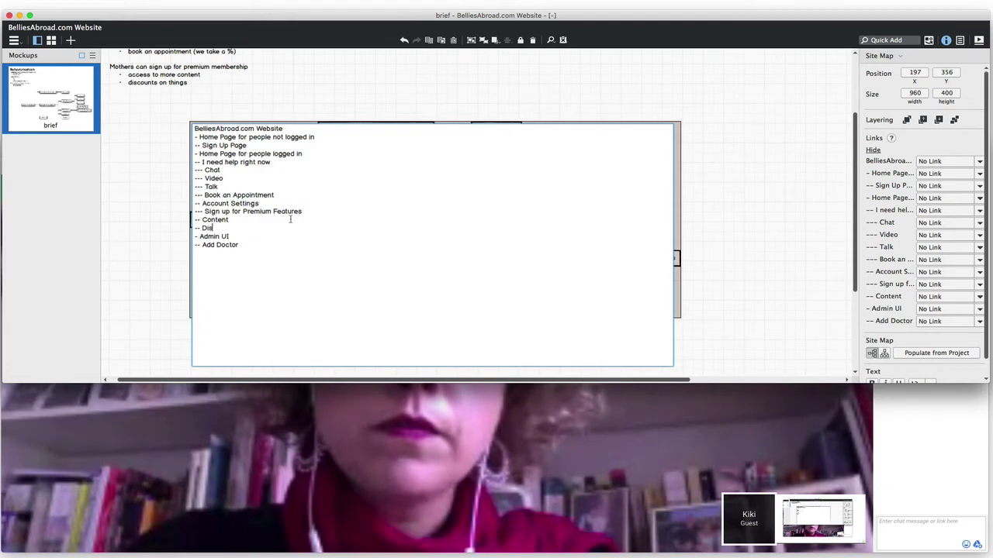
text(-- Discounts)
click(315, 220)
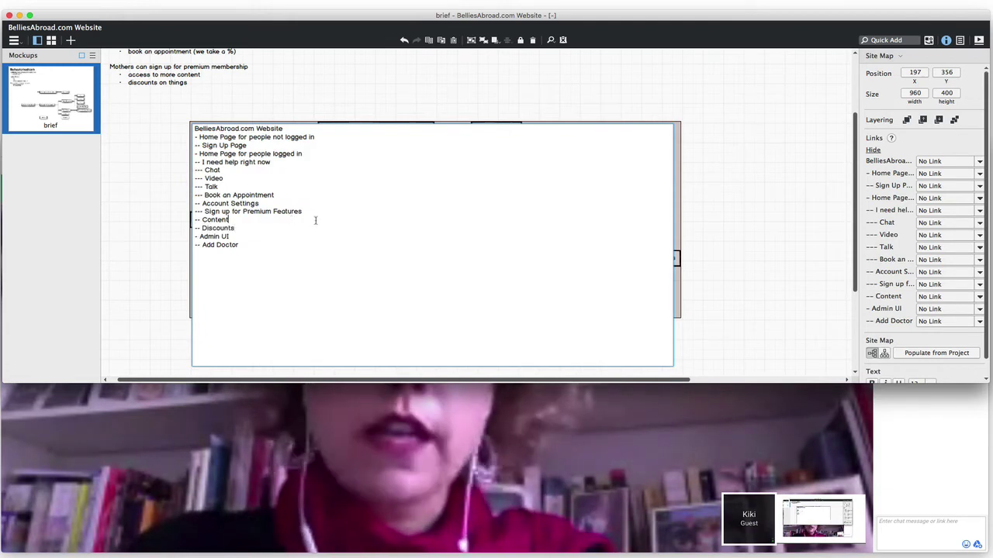
text((videos, et)
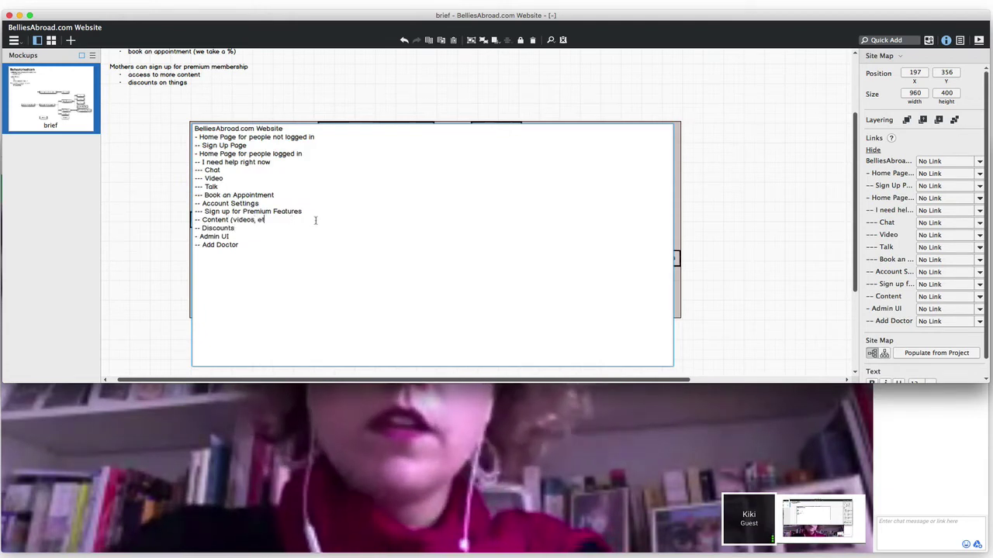
key(BackSpace)
text())
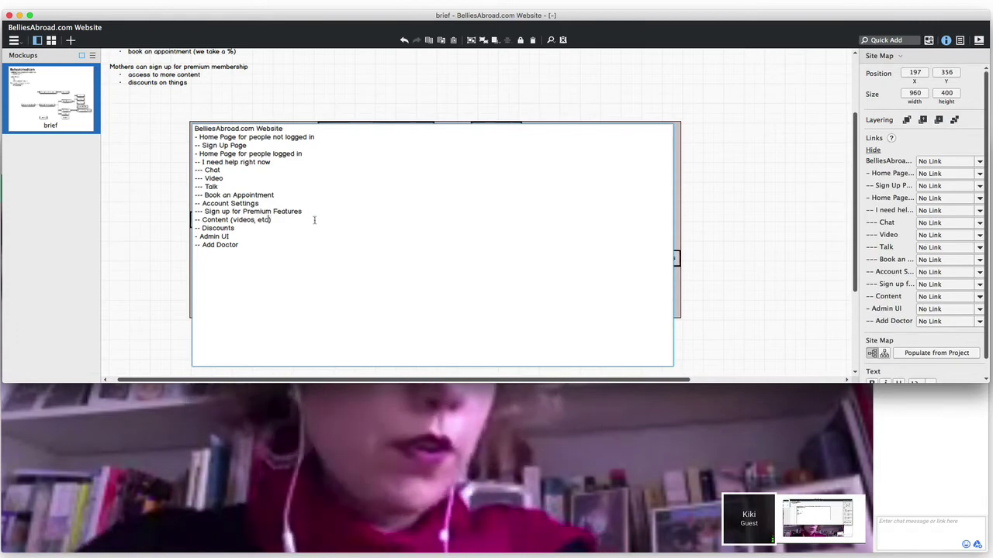
key(BackSpace)
text(courses)
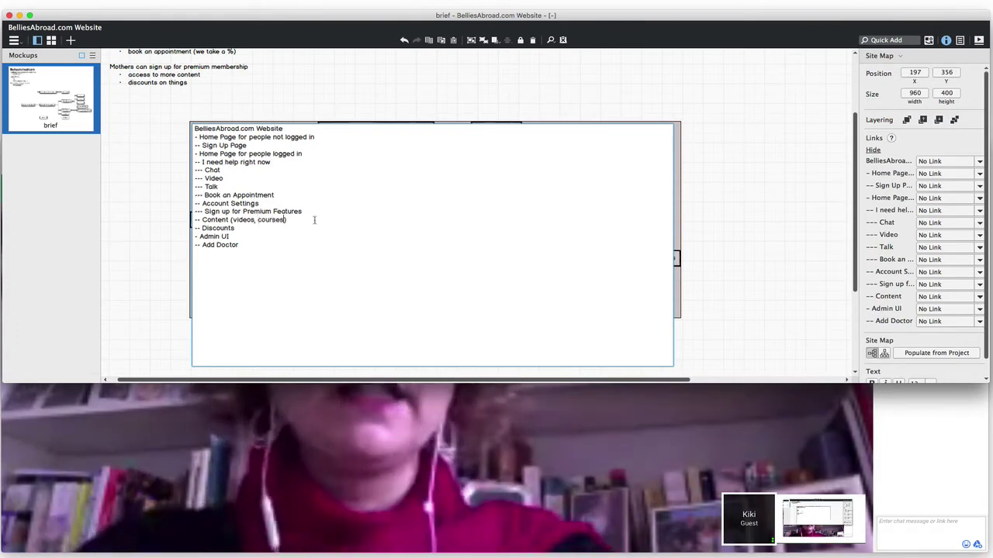
text(, etc)
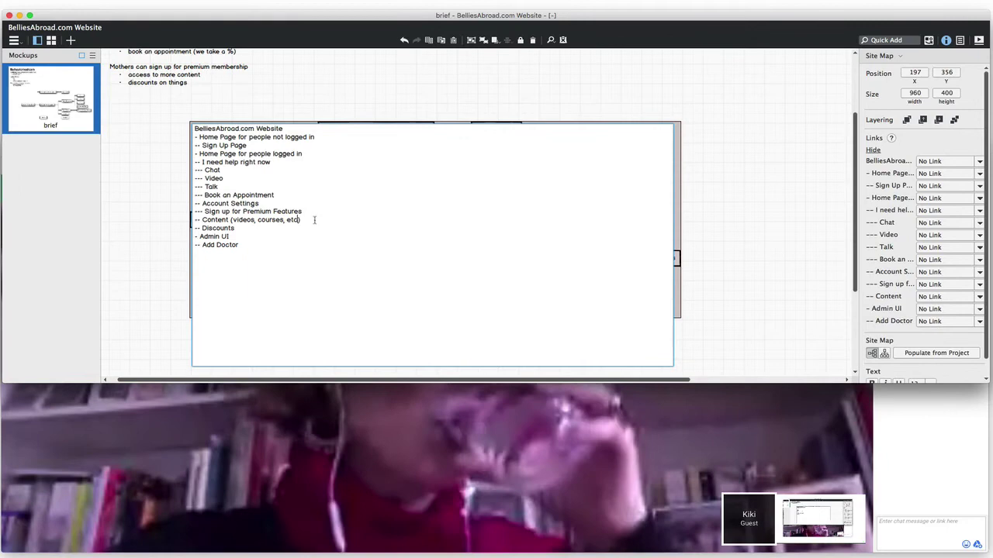
Step: Delete the Account Settings and Premium Features lines, then undo to restore them and reselect the map
triple_click(321, 204)
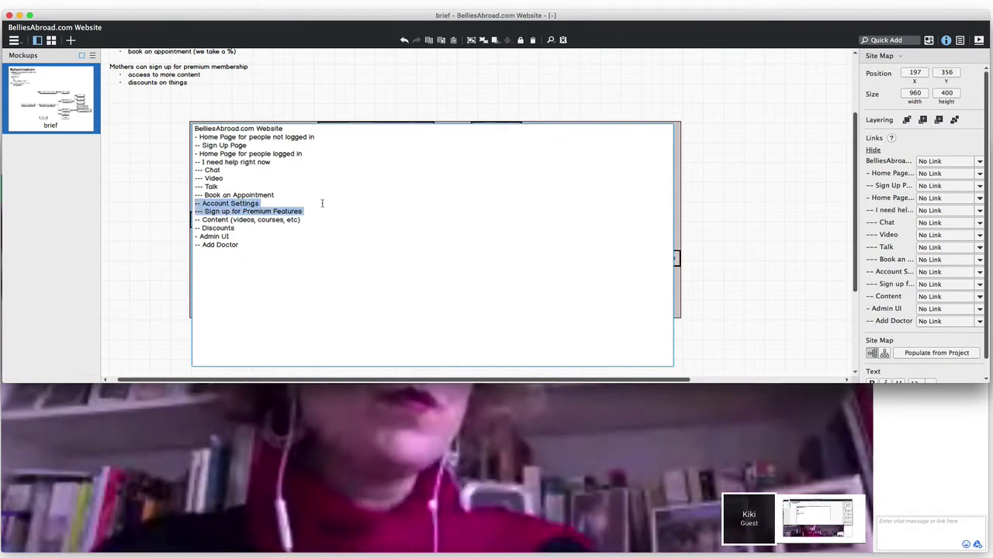
key(BackSpace)
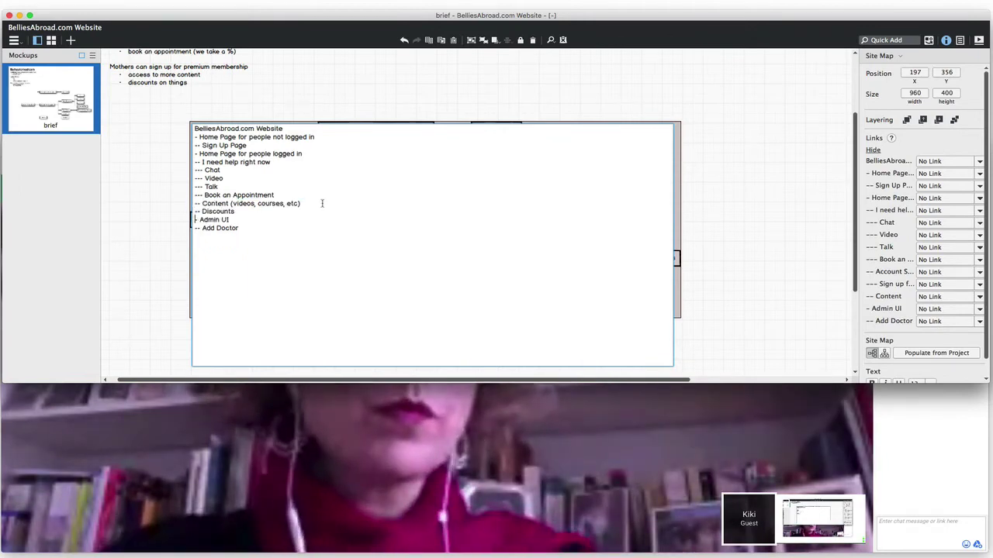
key(super+z)
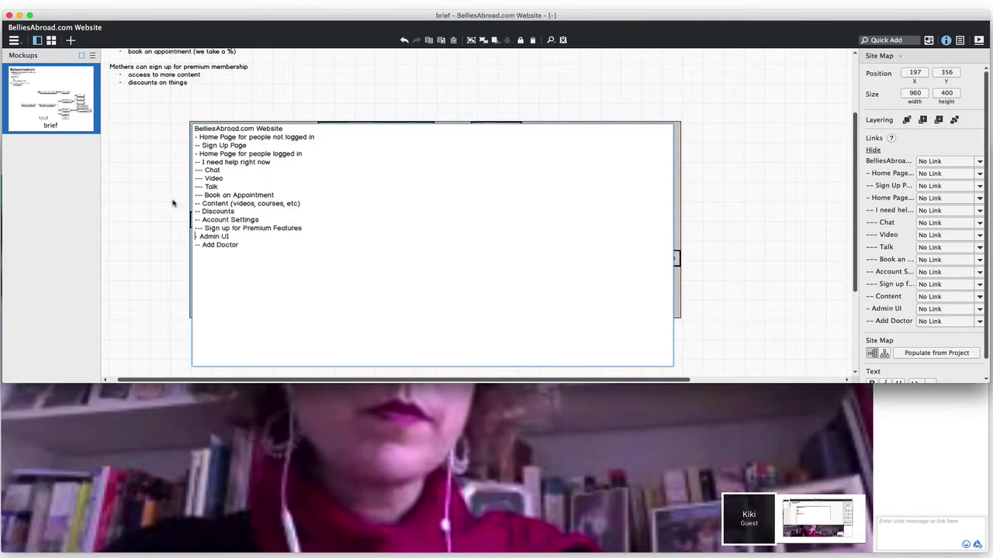
click(150, 200)
click(782, 277)
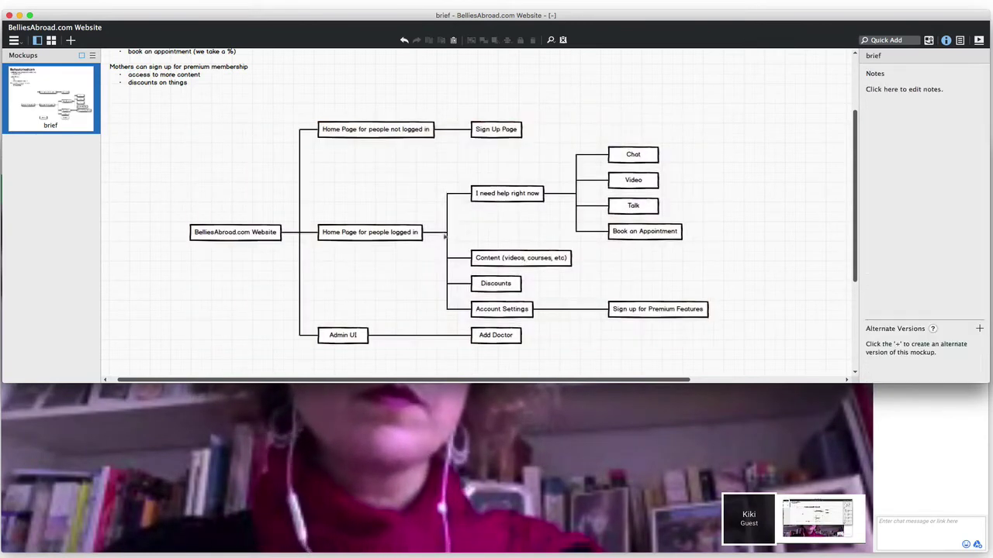
click(415, 237)
Step: Change 'people' to 'moms' in both Home Page lines of the site map
double_click(373, 241)
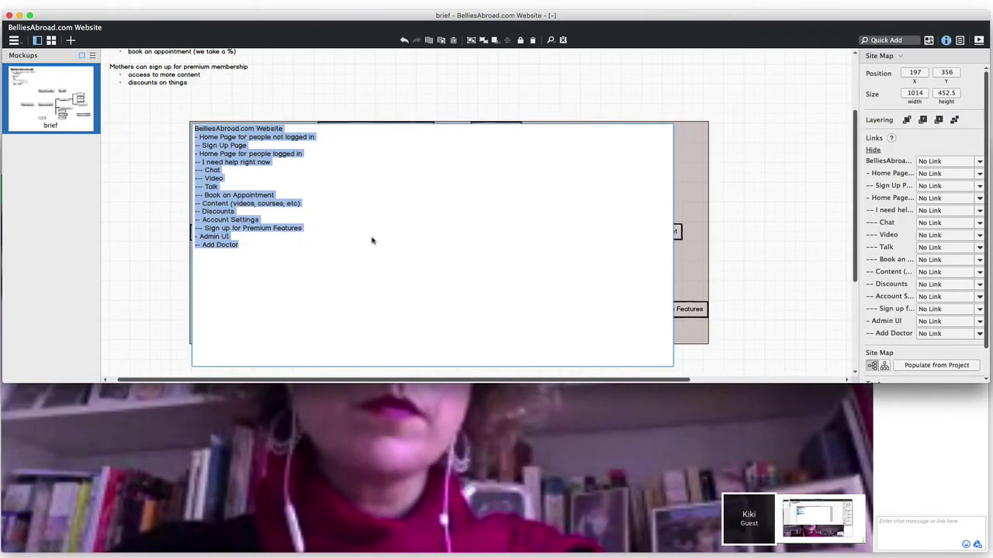
double_click(259, 154)
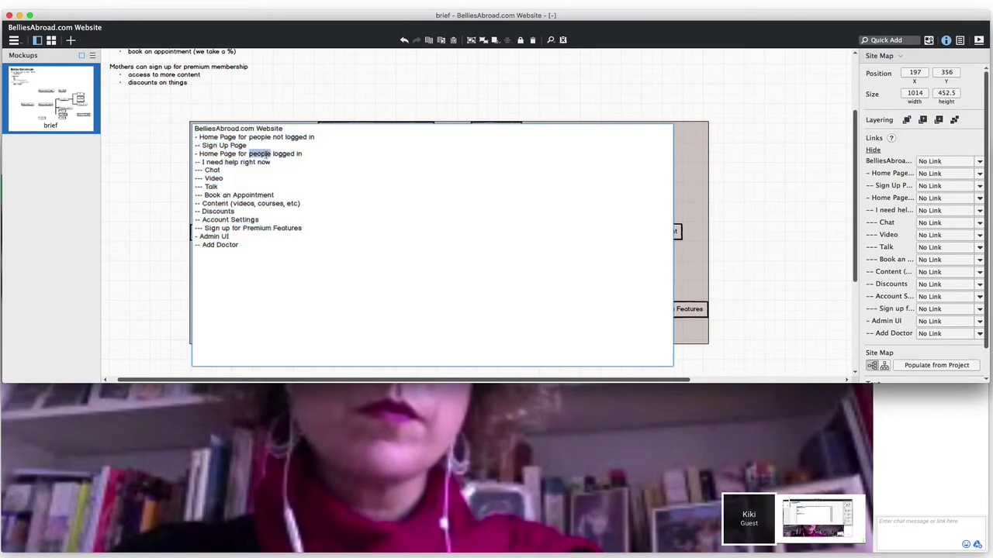
text(moms)
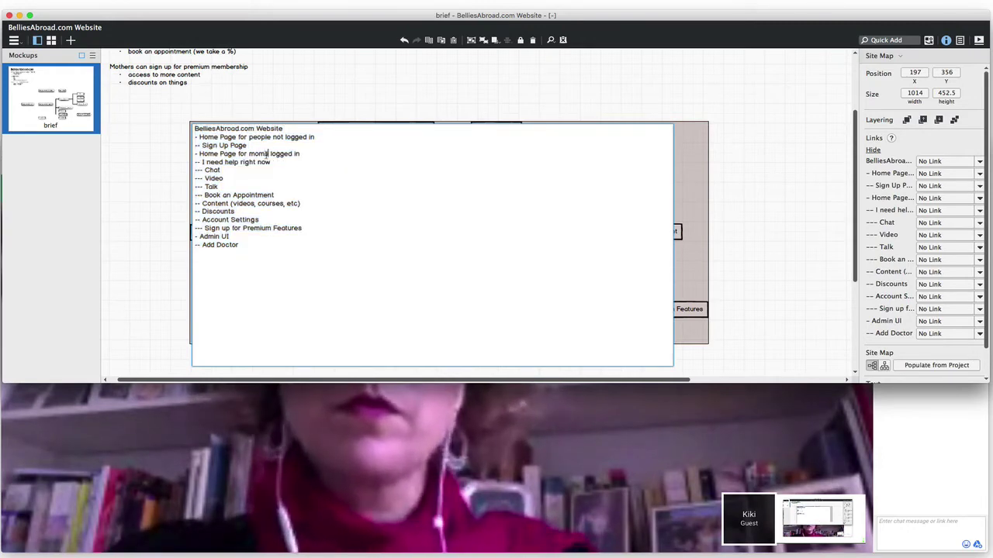
double_click(260, 137)
text(moms)
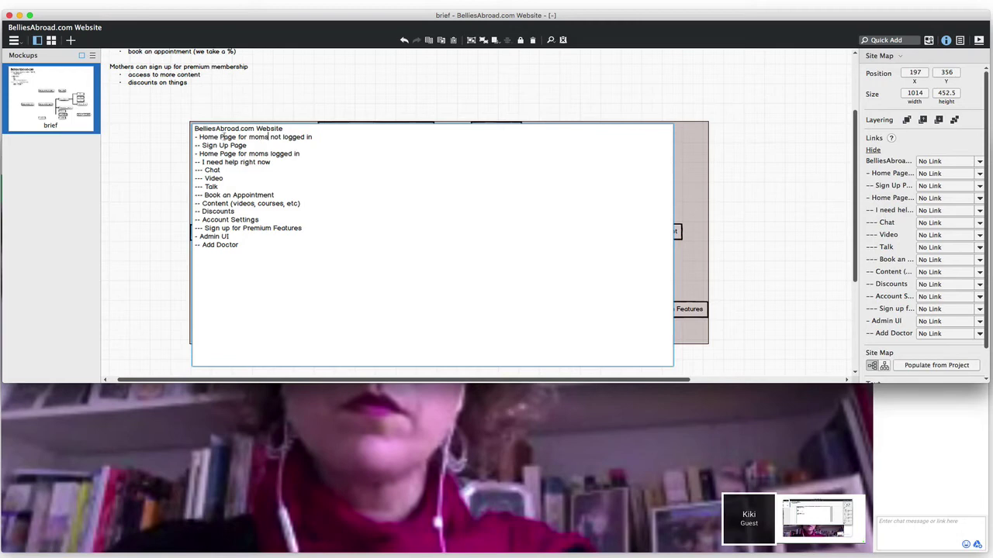
click(175, 233)
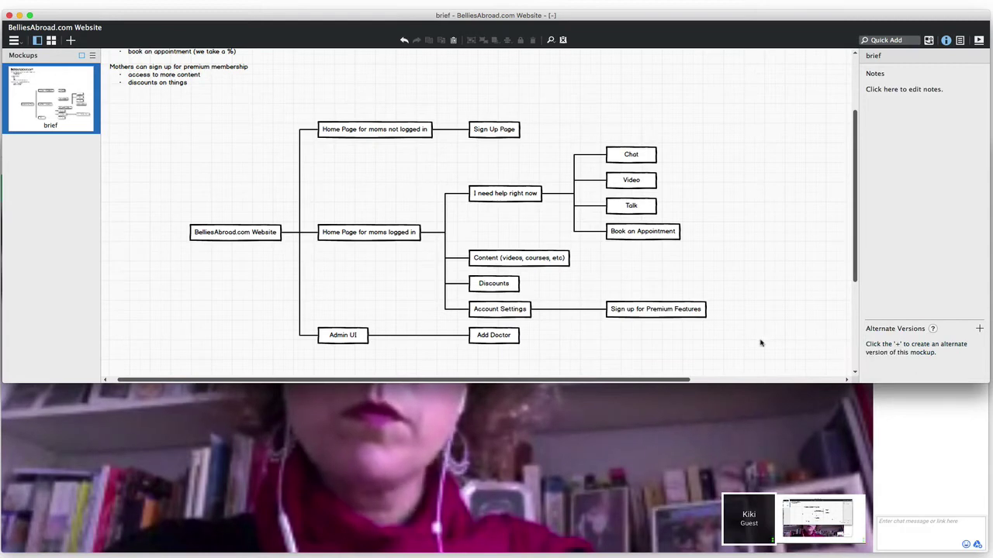
Step: Add a 'Home Page for provider' line with an empty child line to the site map outline
double_click(367, 335)
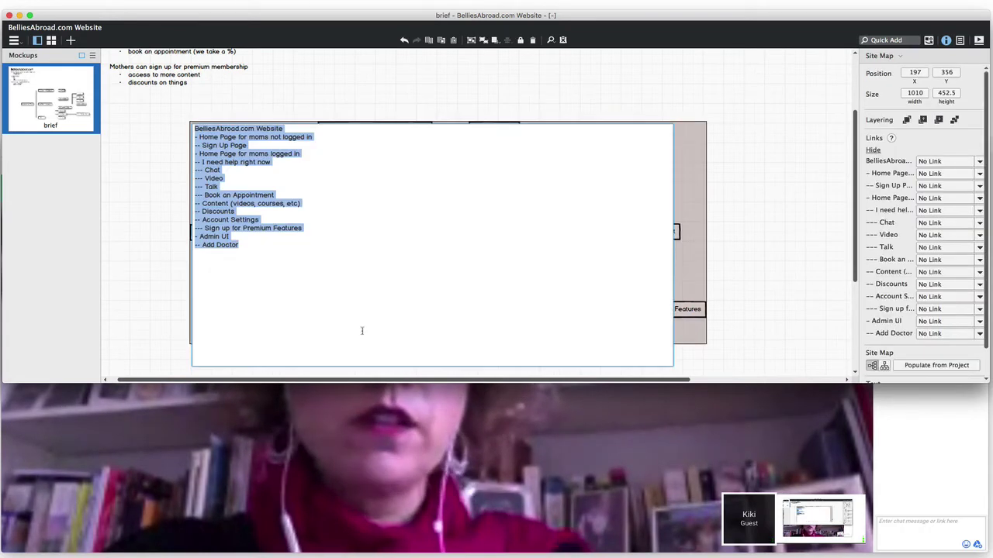
click(266, 250)
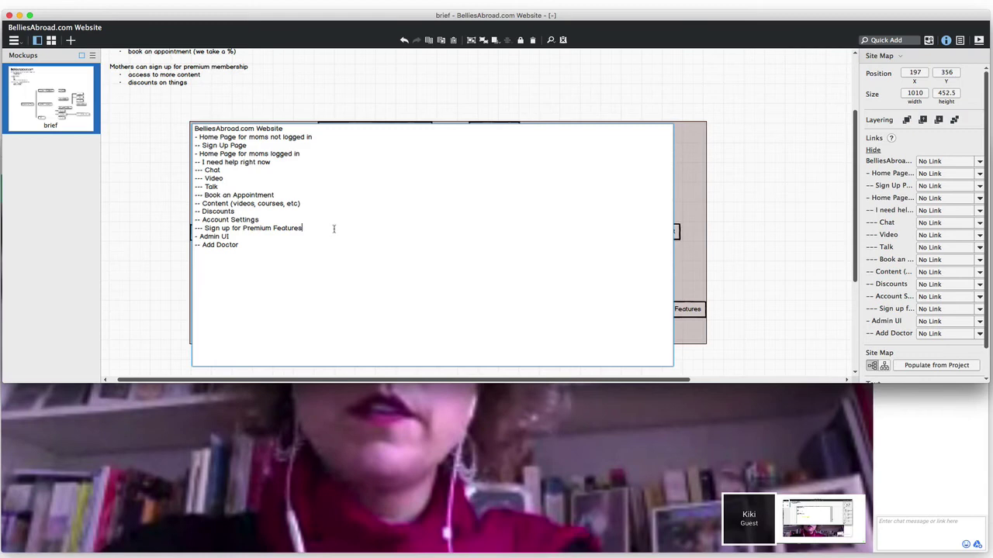
click(334, 229)
key(Return)
text(- Hom)
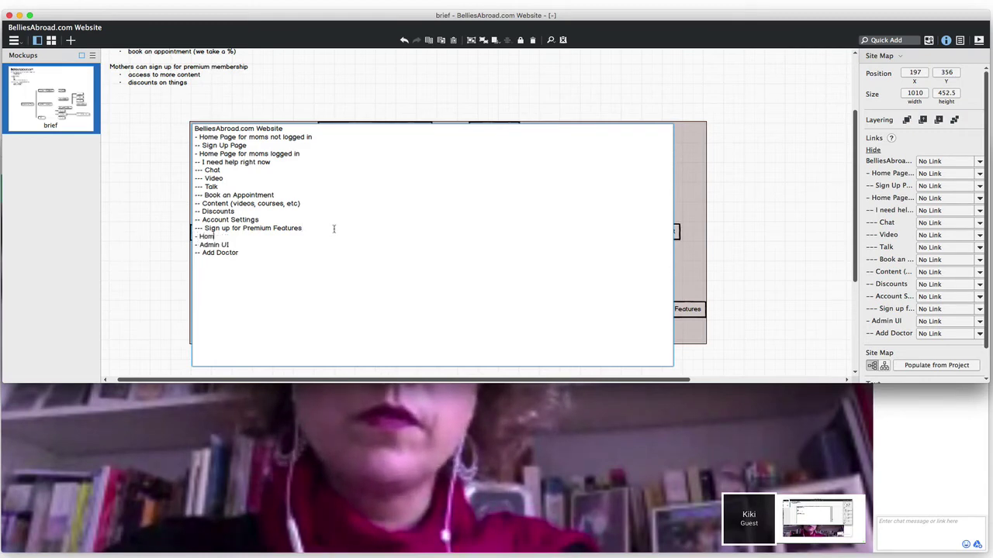
text(e Page for doctors)
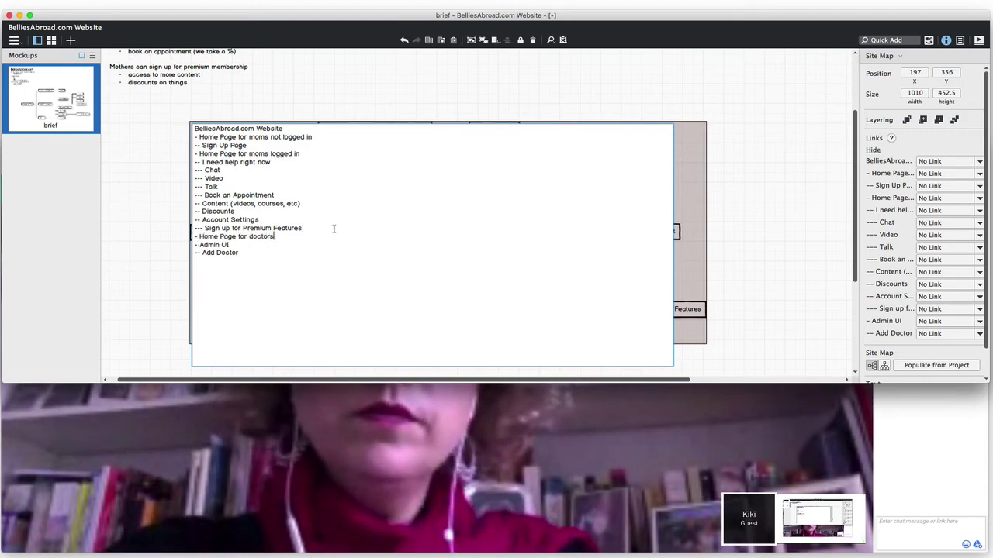
double_click(259, 236)
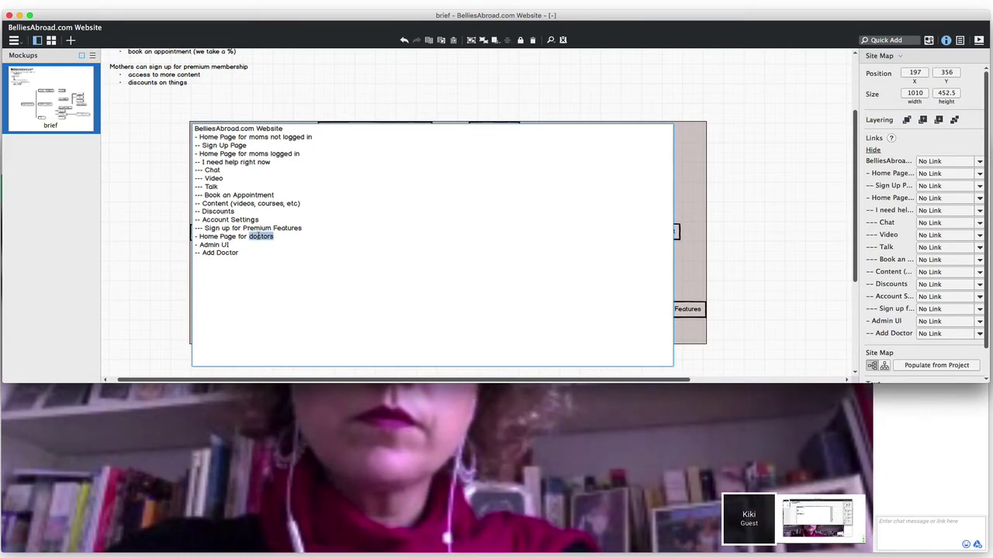
scroll(171, 200, up, 5)
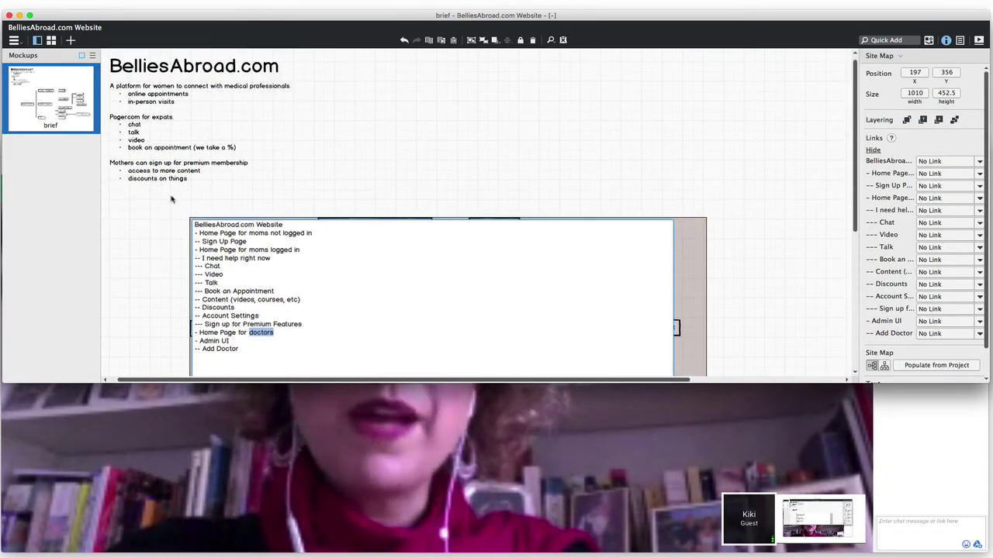
text(he)
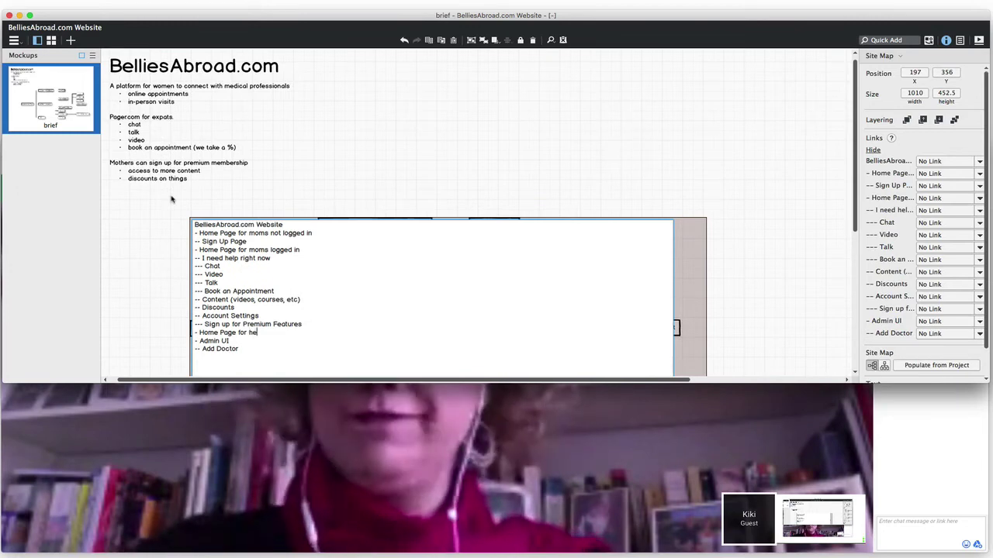
key(BackSpace)
key(BackSpace)
text(prov)
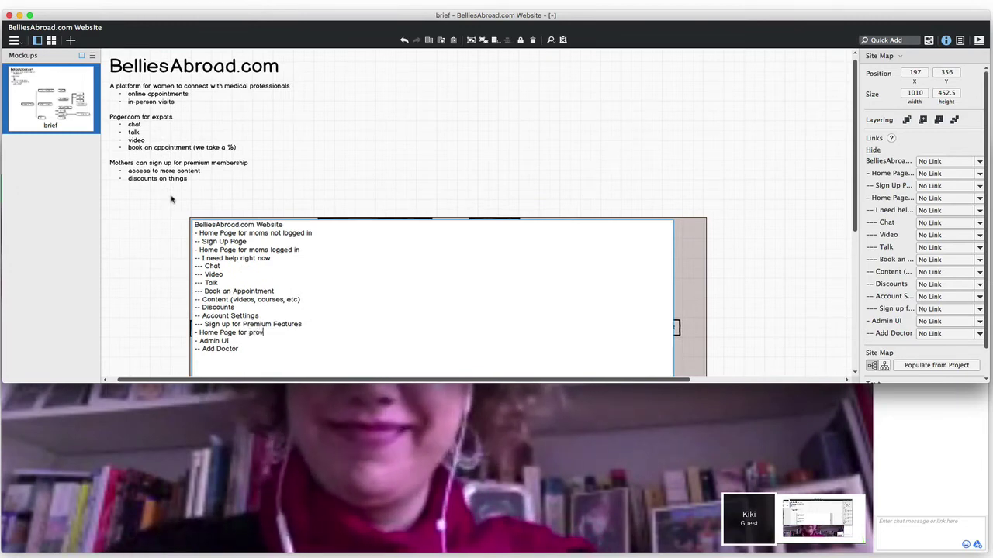
text(ider)
key(Return)
text(--)
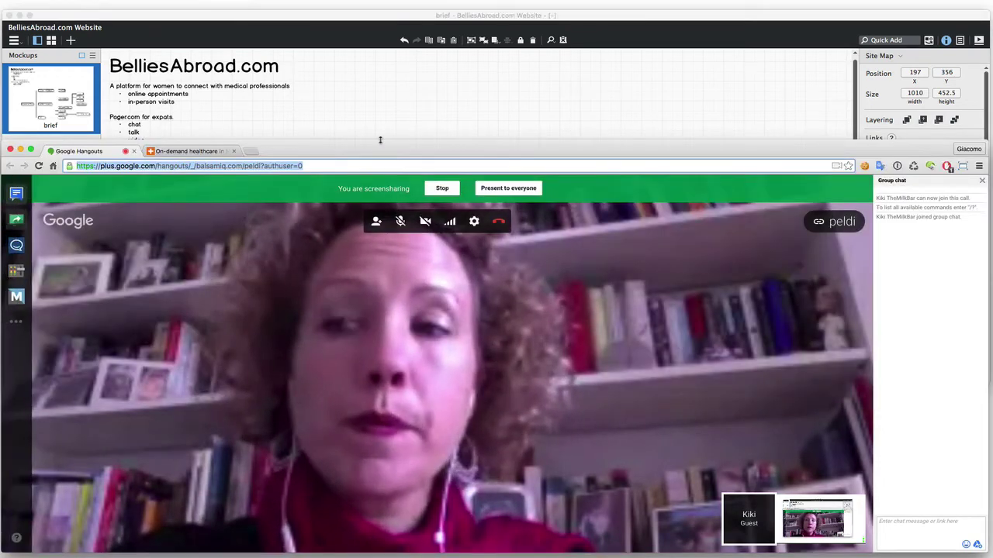
drag(380, 150, 381, 382)
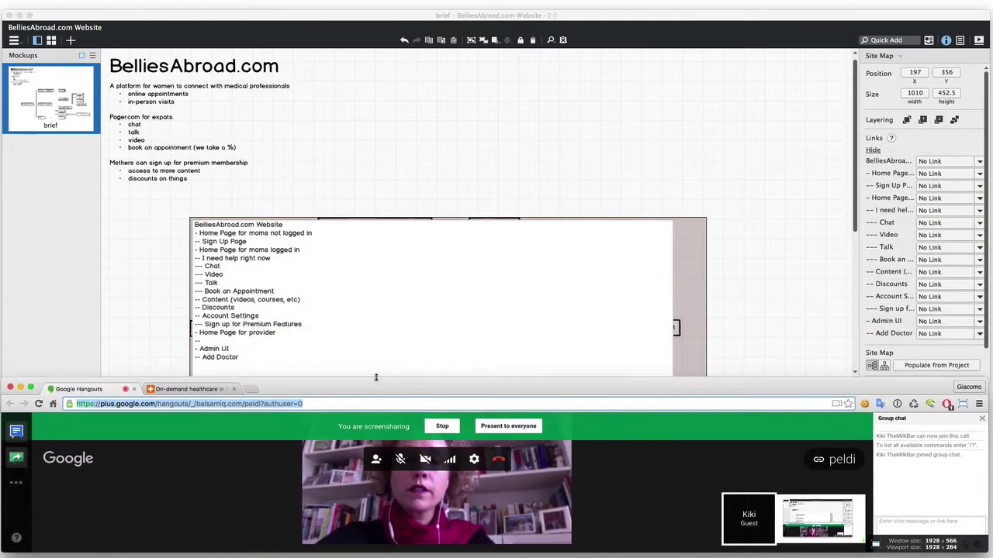
click(451, 170)
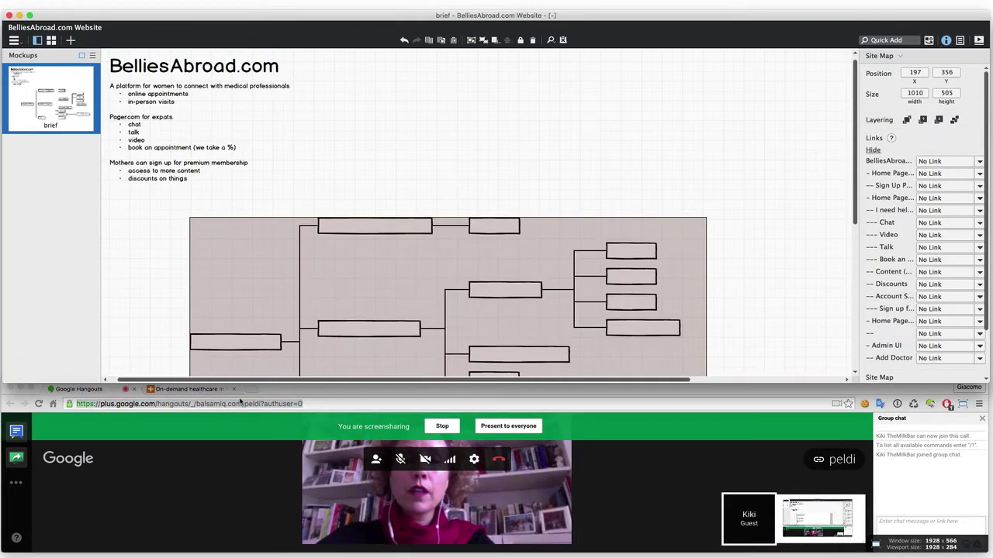
Step: Add 'appointment requests' and a calendar line as children of the provider Home Page
double_click(238, 295)
click(217, 325)
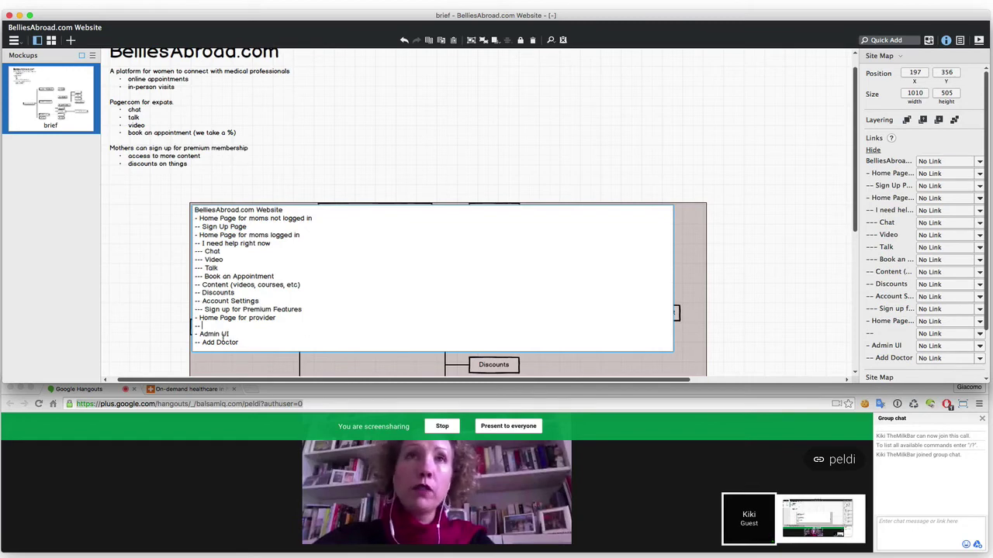
text(appointment re)
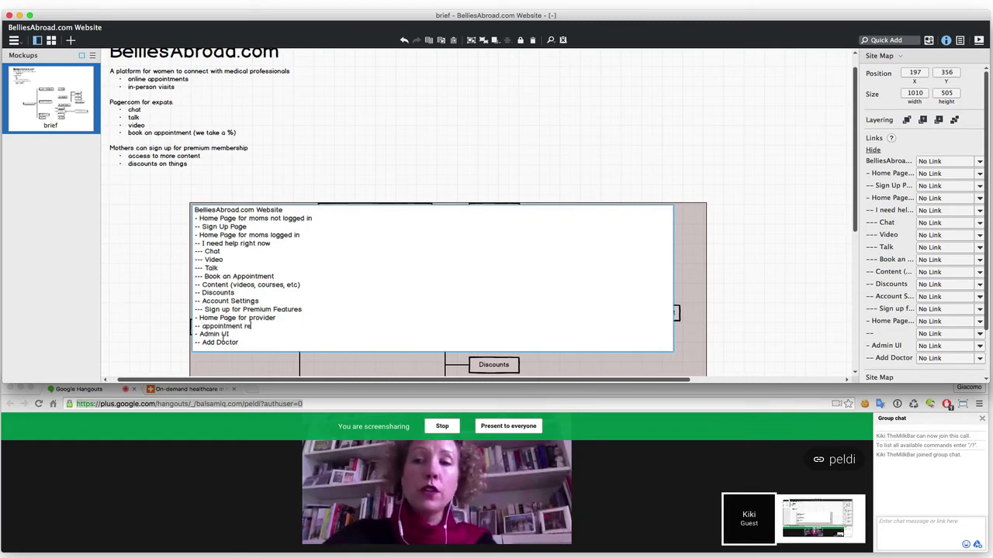
text(quests)
key(Return)
text(-- calendar)
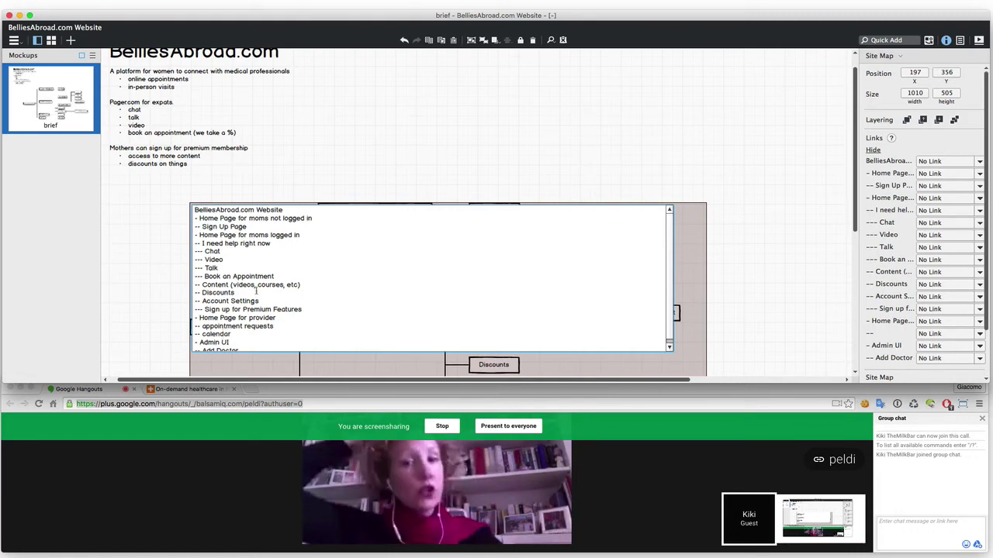
Step: Add Provider Profiles after Book an Appointment and an edit profile line after calendar
click(295, 278)
key(Return)
text(--)
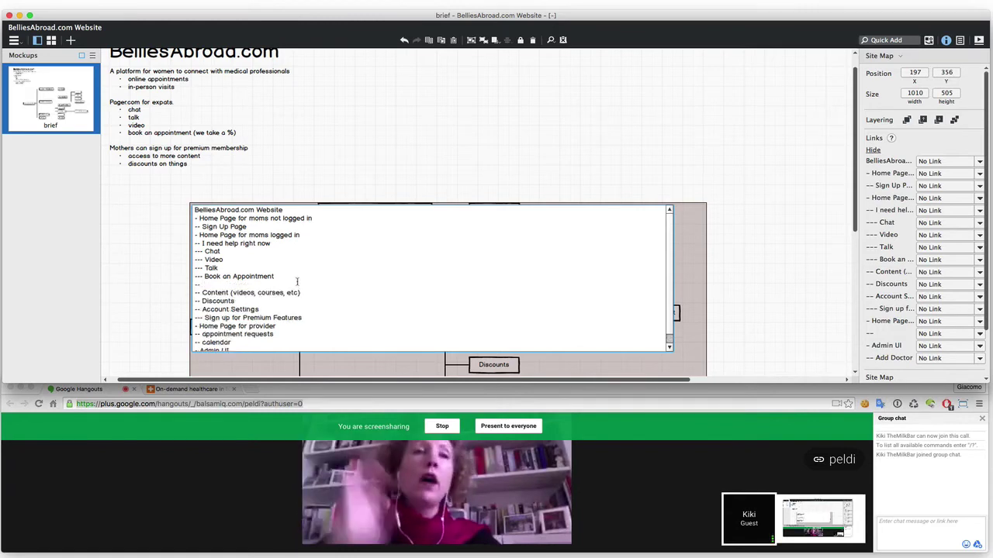
text( Provider Profiles)
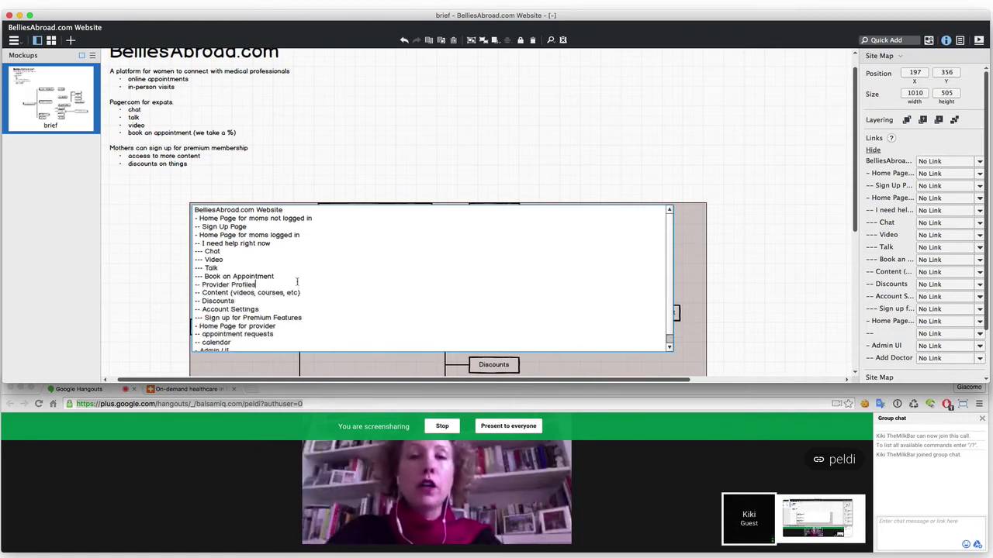
scroll(231, 341, down, 1)
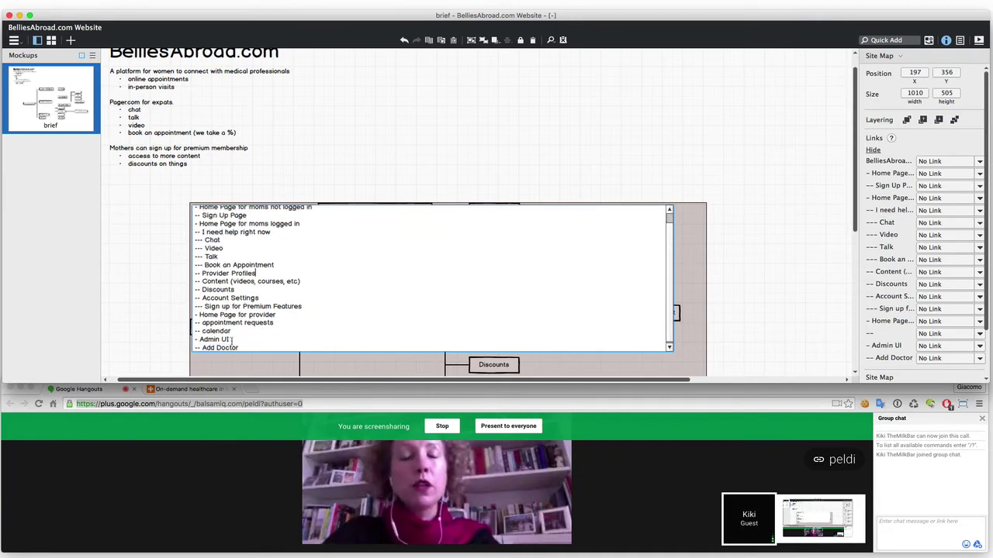
key(Return)
text(-- edit profile)
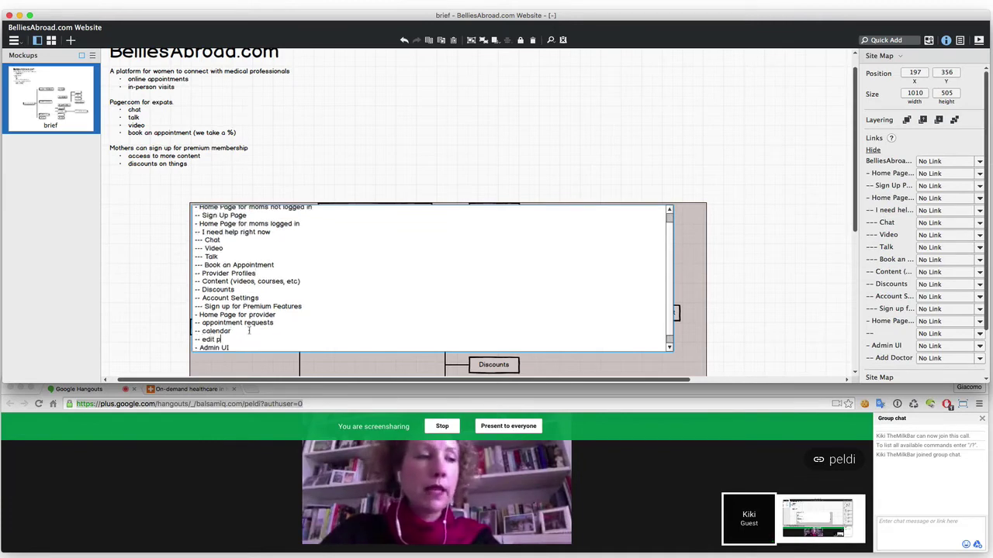
drag(258, 273, 188, 273)
Step: Render the outline and move the site map up and to the right
click(140, 281)
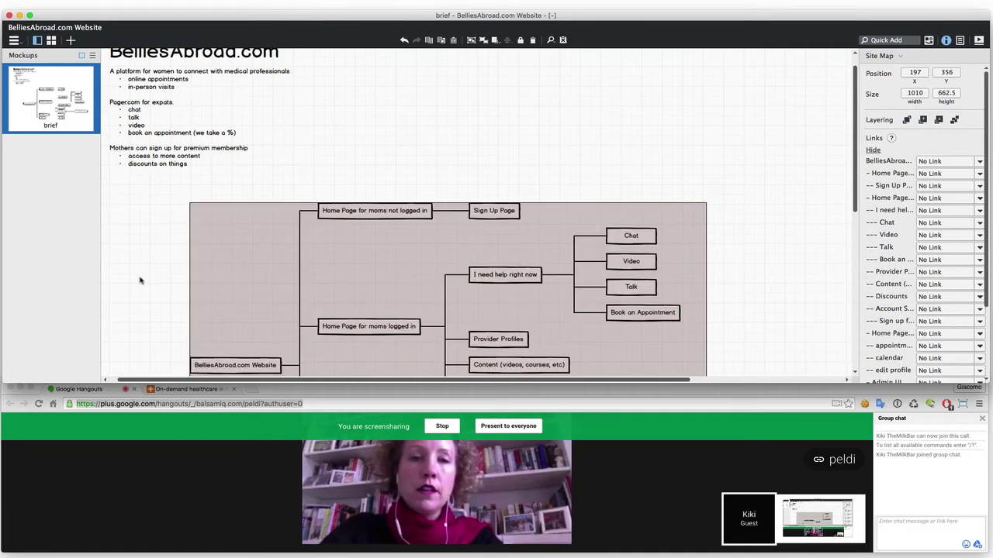
drag(505, 326, 536, 215)
click(769, 251)
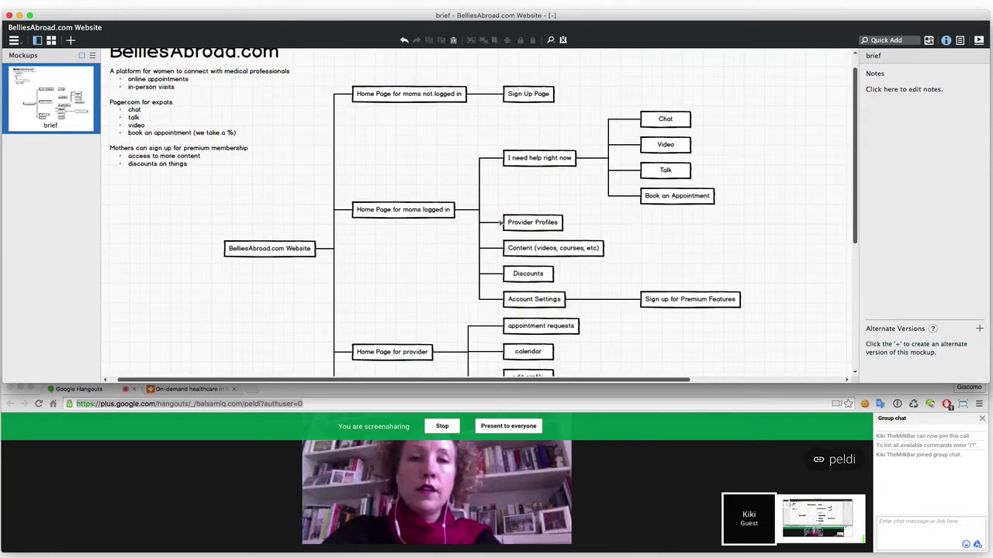
scroll(504, 224, down, 1)
scroll(505, 310, down, 1)
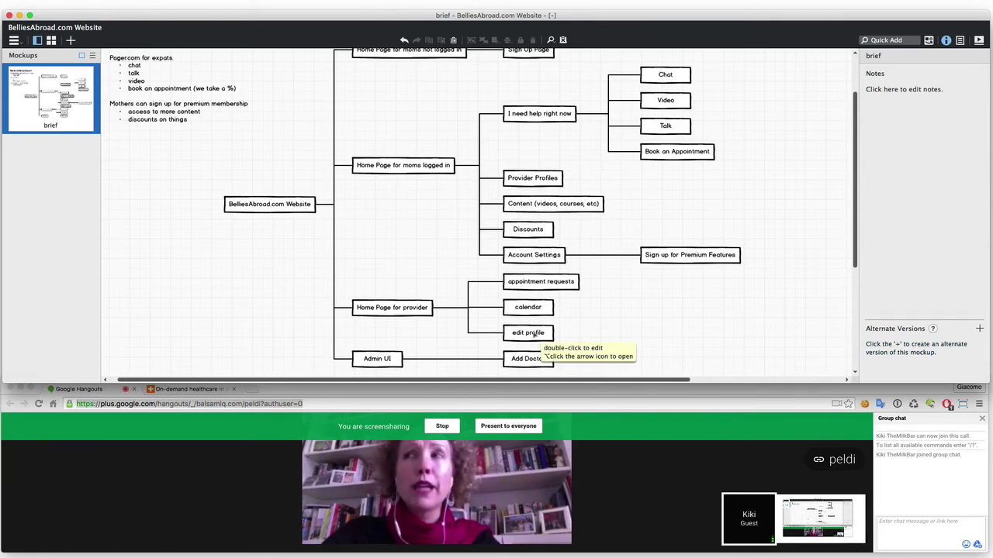
Step: Move the edit profile line under Add Doctor in the Admin UI branch
double_click(518, 332)
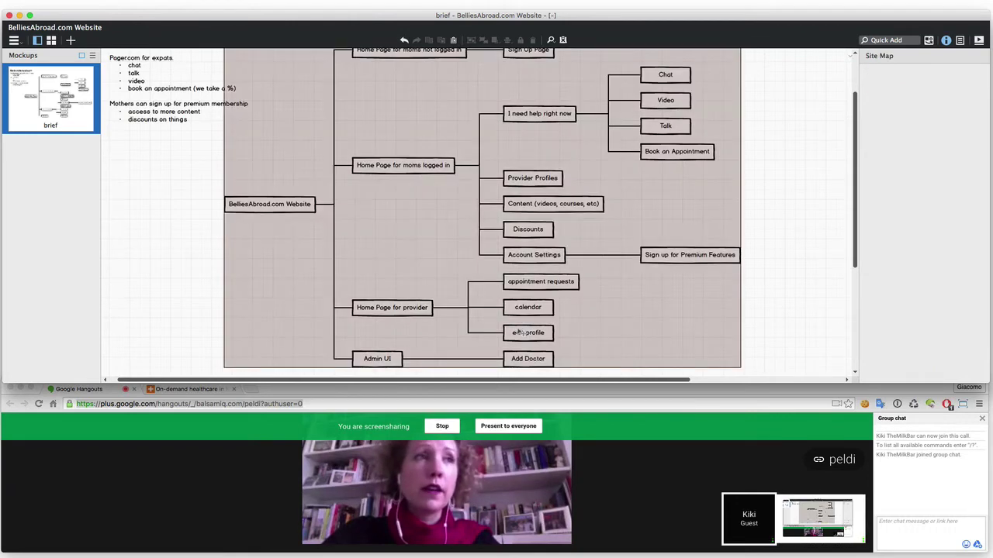
click(328, 208)
key(Return)
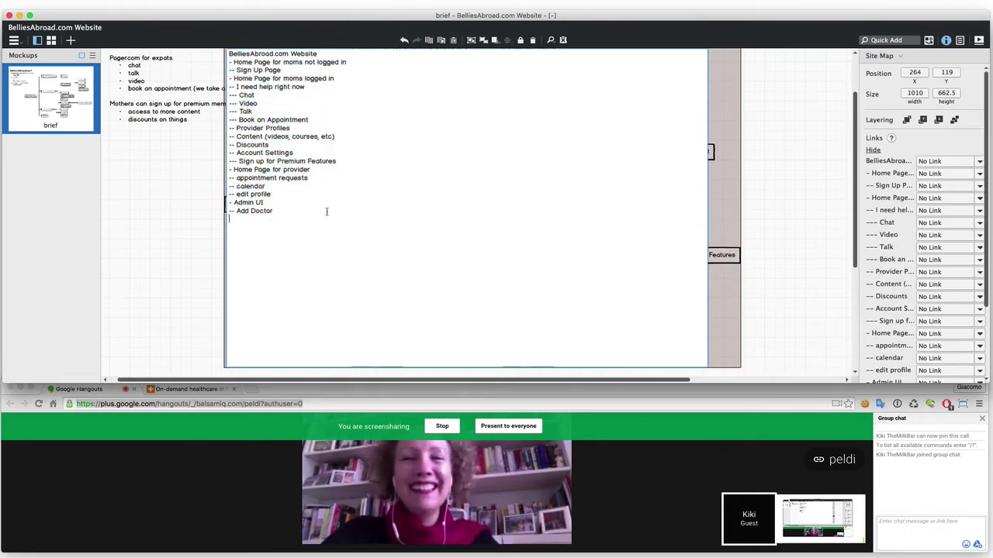
key(shift+Down)
key(super+x)
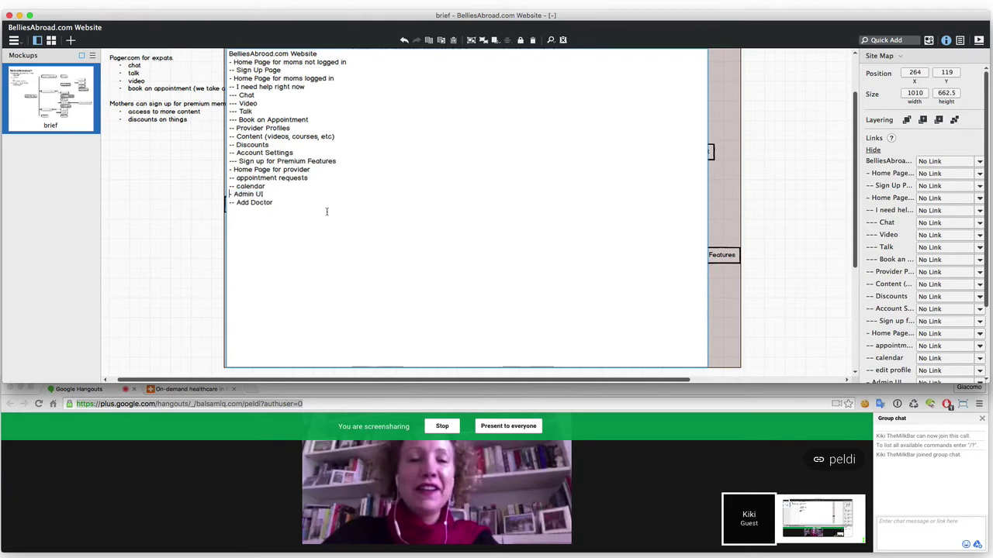
key(Down)
key(Down)
key(super+v)
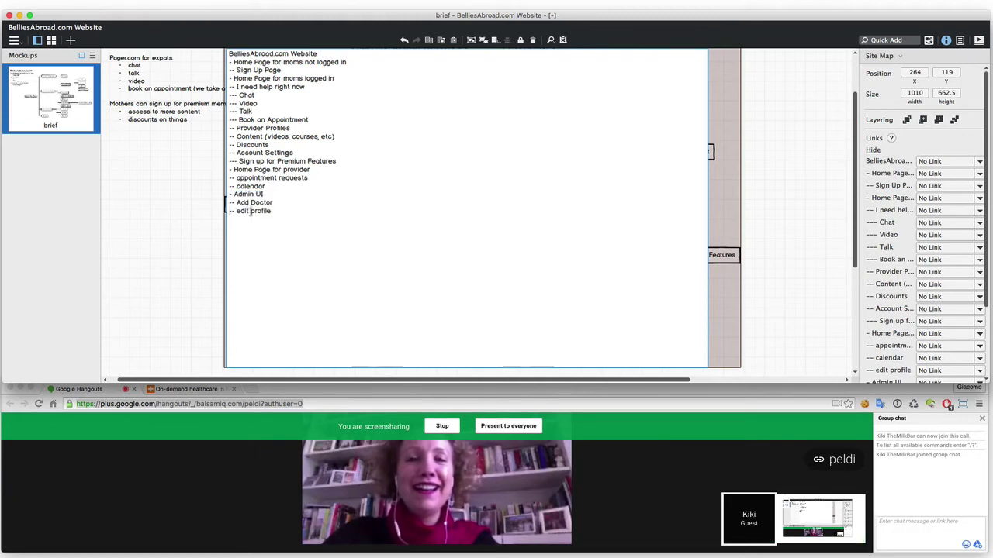
Step: Rename the Admin UI entries to 'Add provider' and 'edit provider profile'
double_click(252, 202)
text(pro)
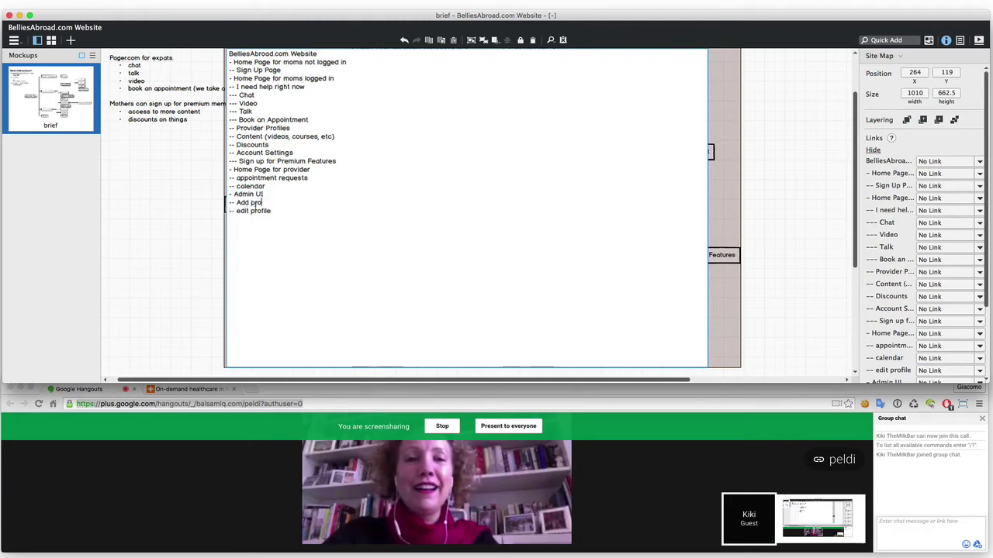
text(vider)
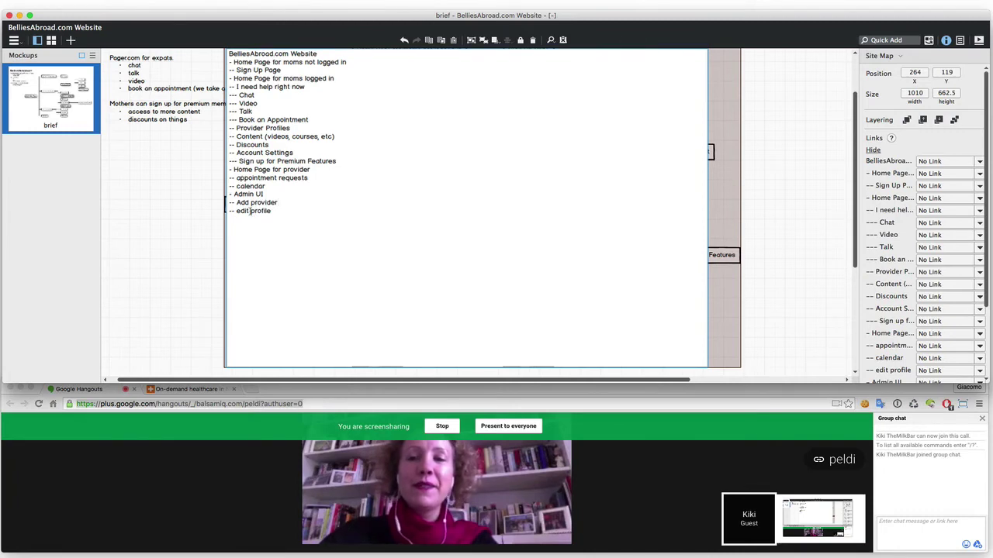
double_click(252, 211)
click(252, 216)
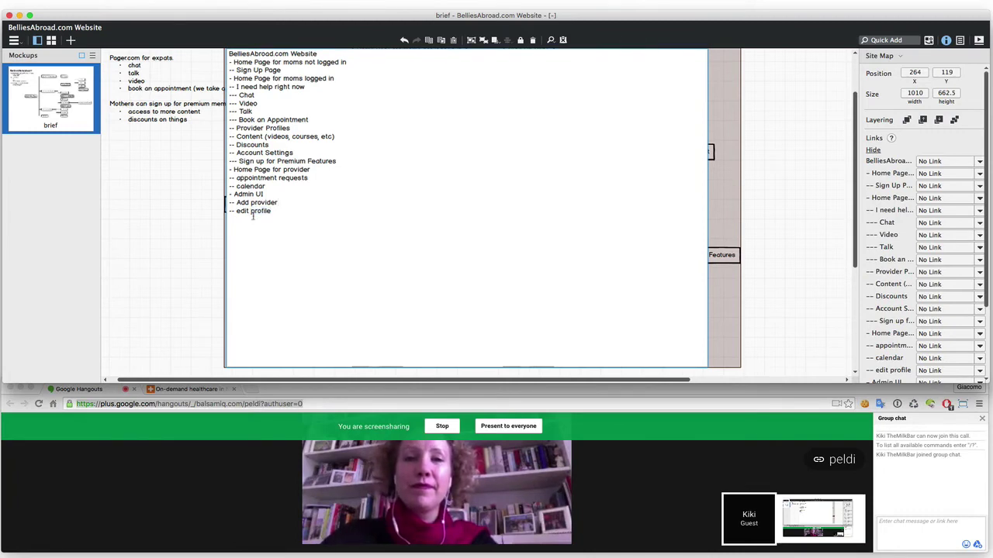
text(provid)
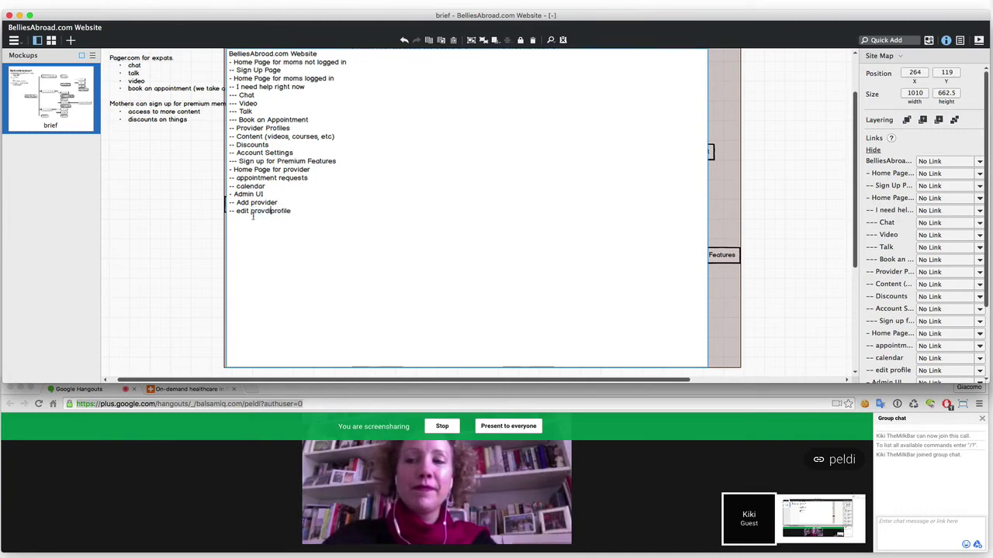
text(er)
click(182, 206)
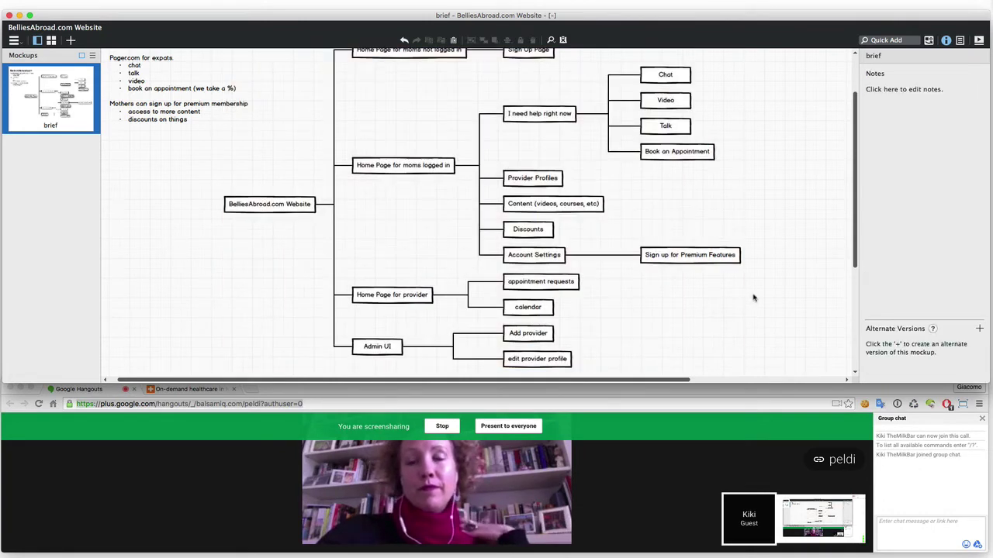
Step: Enlarge the mockup window to reveal the Admin UI branch and nudge the site map right
scroll(753, 298, up, 1)
scroll(760, 285, up, 1)
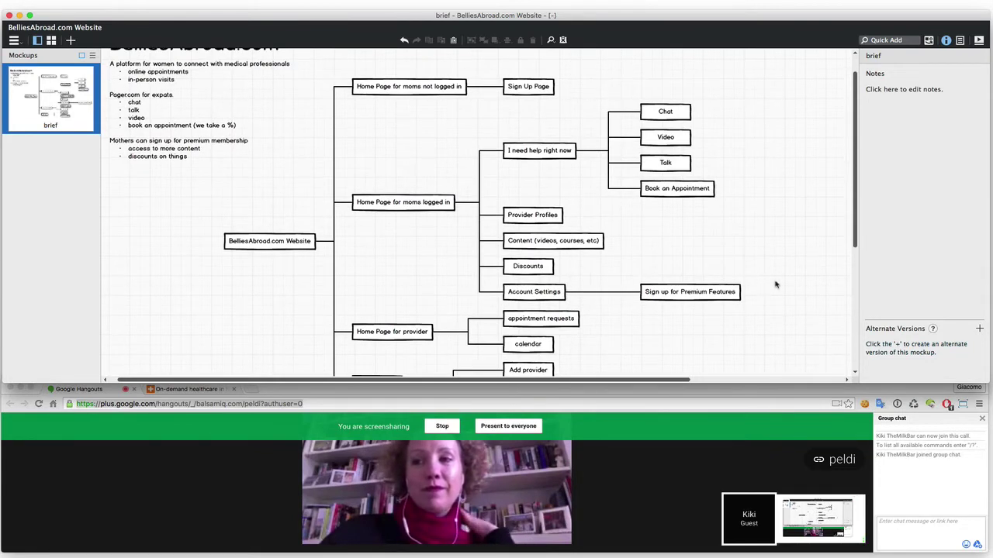
scroll(775, 284, up, 1)
scroll(774, 284, down, 4)
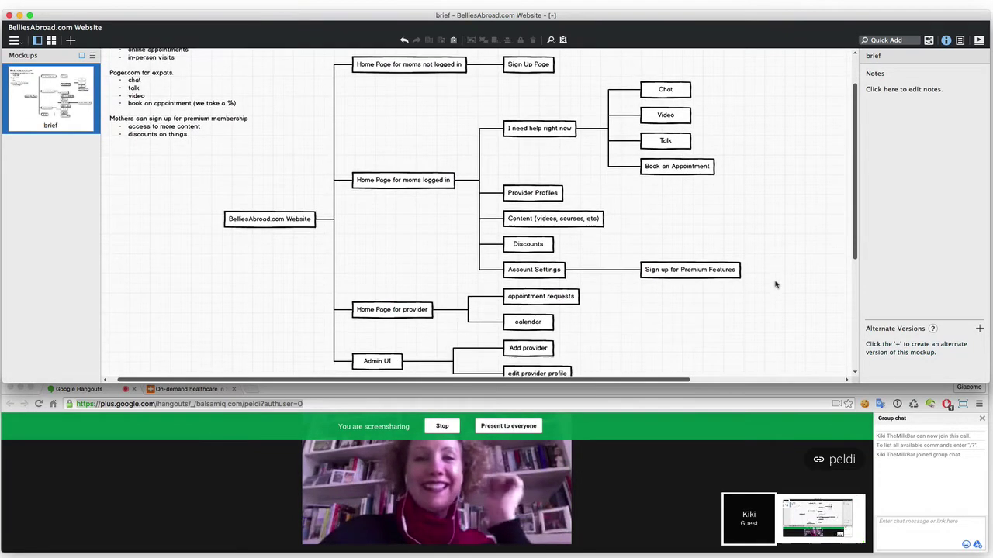
scroll(775, 284, up, 5)
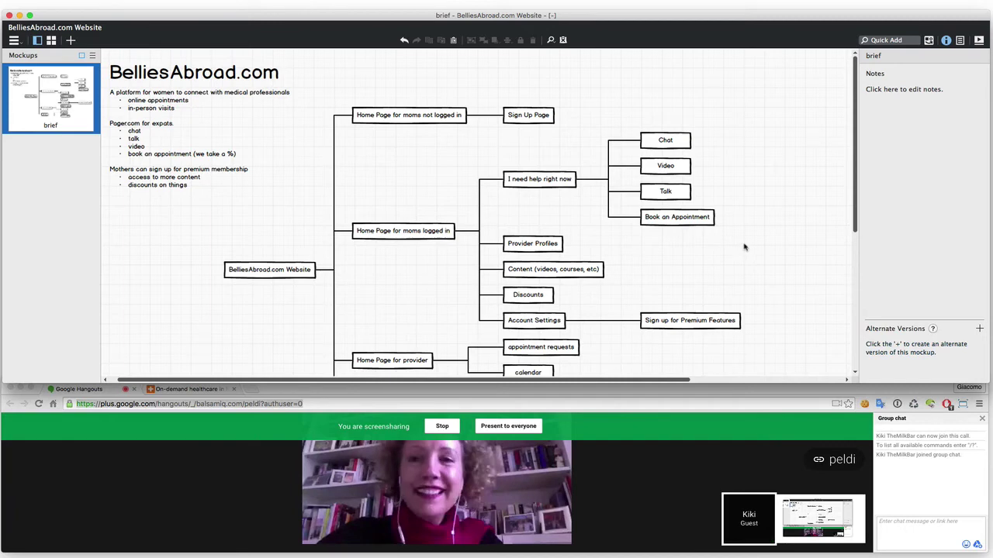
scroll(745, 245, down, 2)
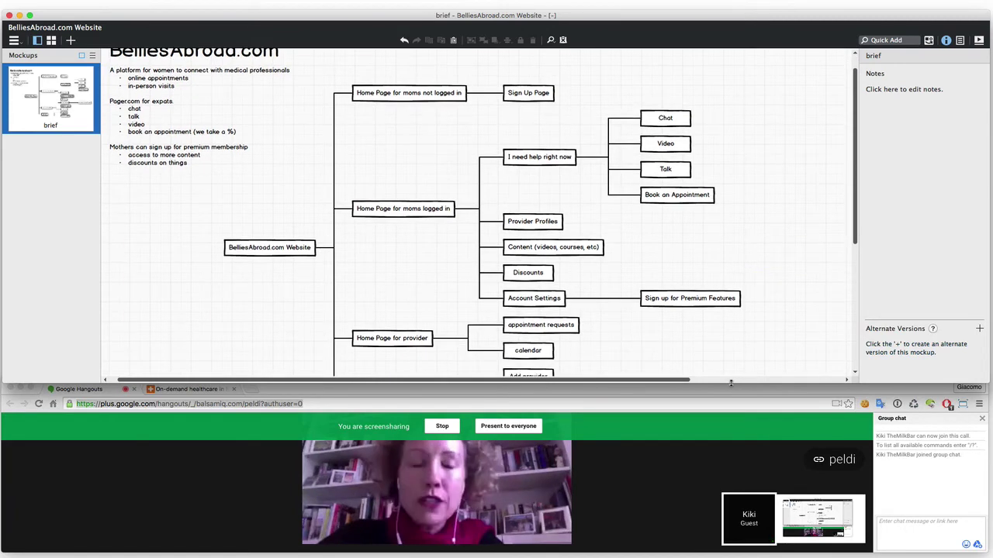
drag(731, 382, 732, 443)
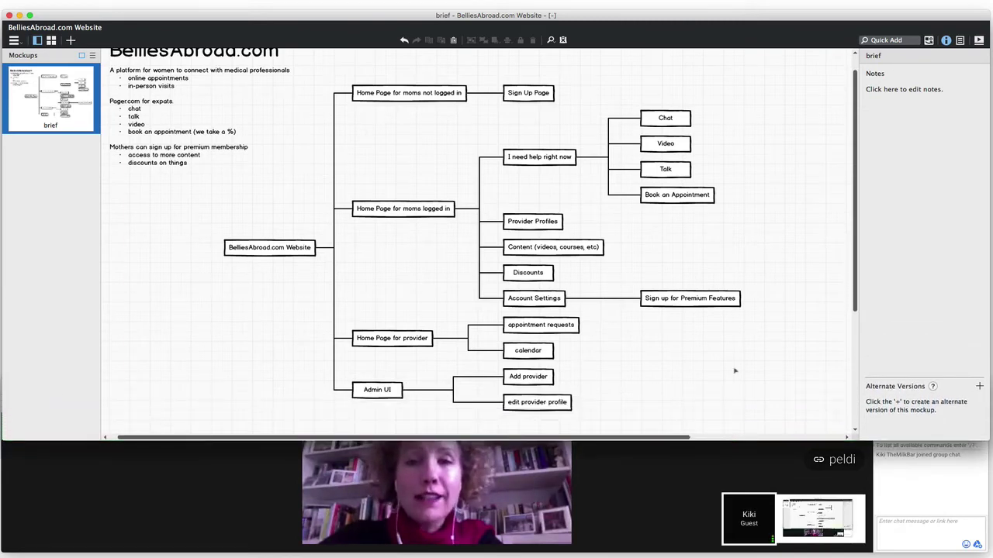
click(736, 372)
drag(594, 339, 643, 333)
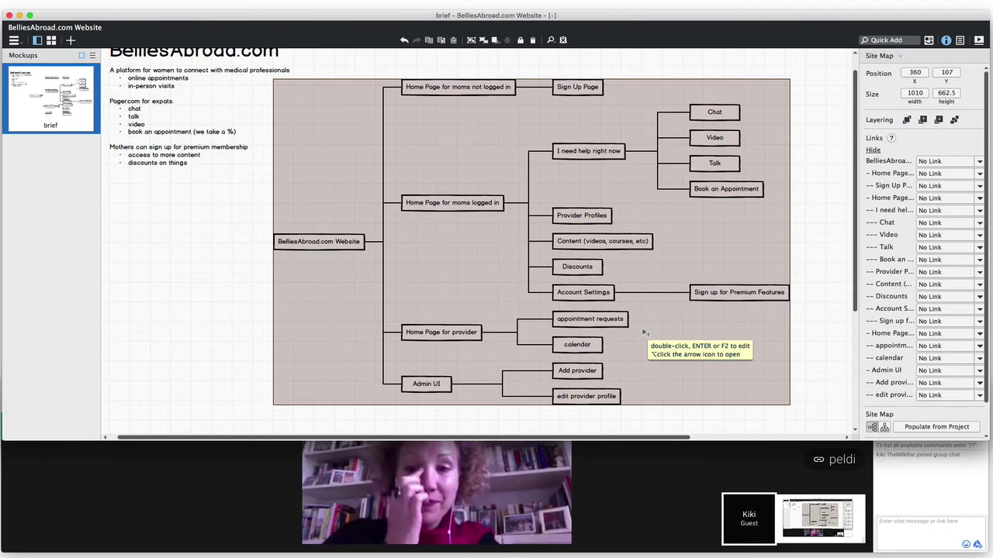
Step: Open the brief notes text with the caret after 'discounts on things'
click(206, 166)
double_click(207, 166)
click(206, 166)
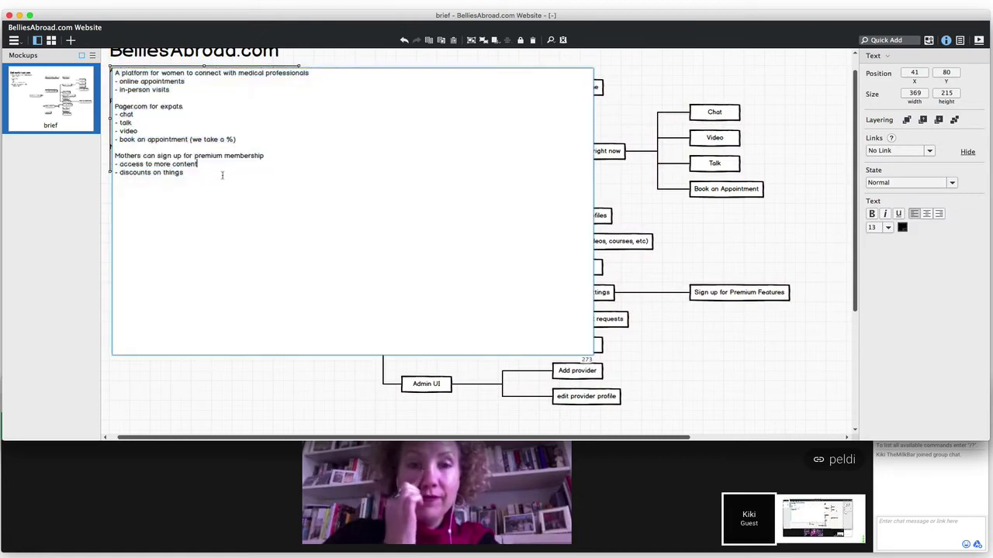
click(222, 175)
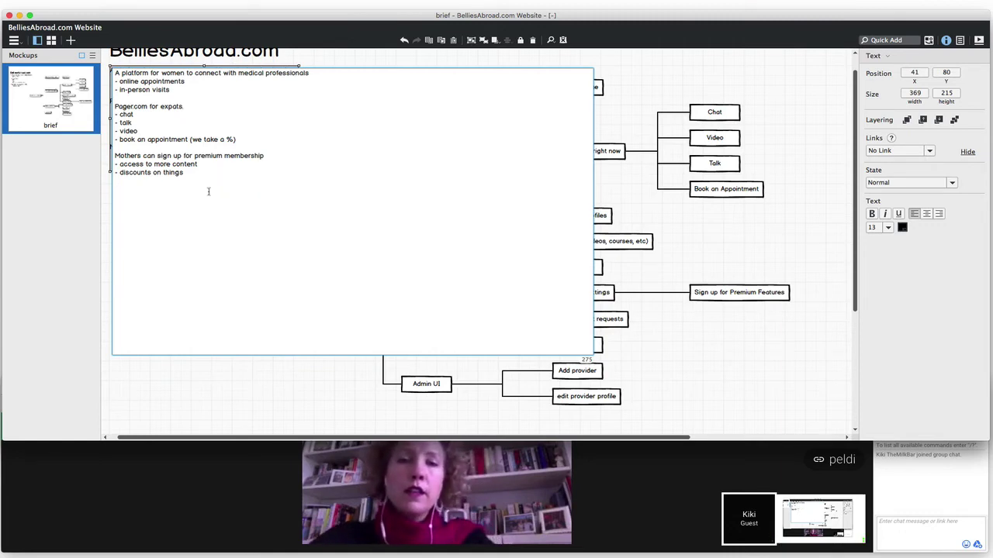
Step: Open uxapprentice.com in a new, full-screen Chrome window
key(super+n)
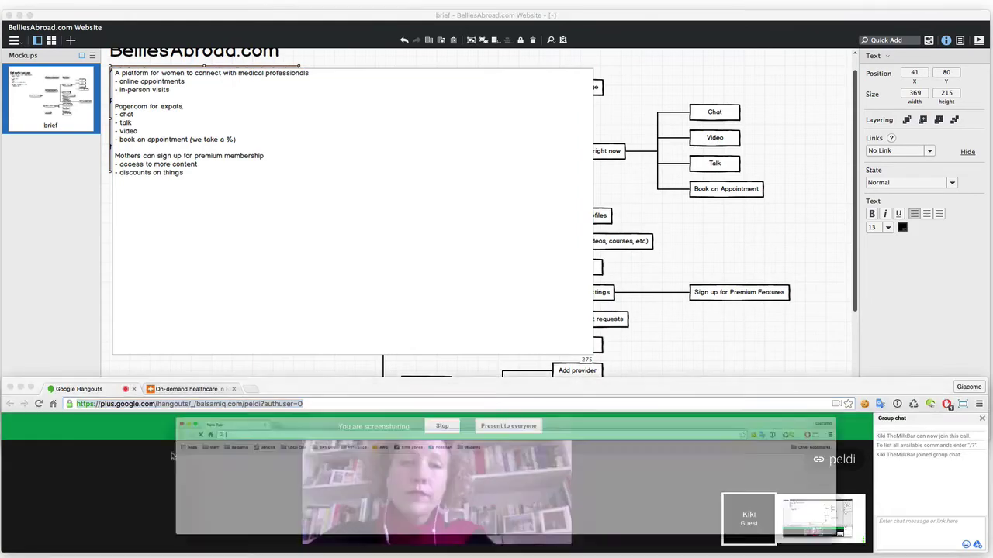
drag(243, 393, 210, 7)
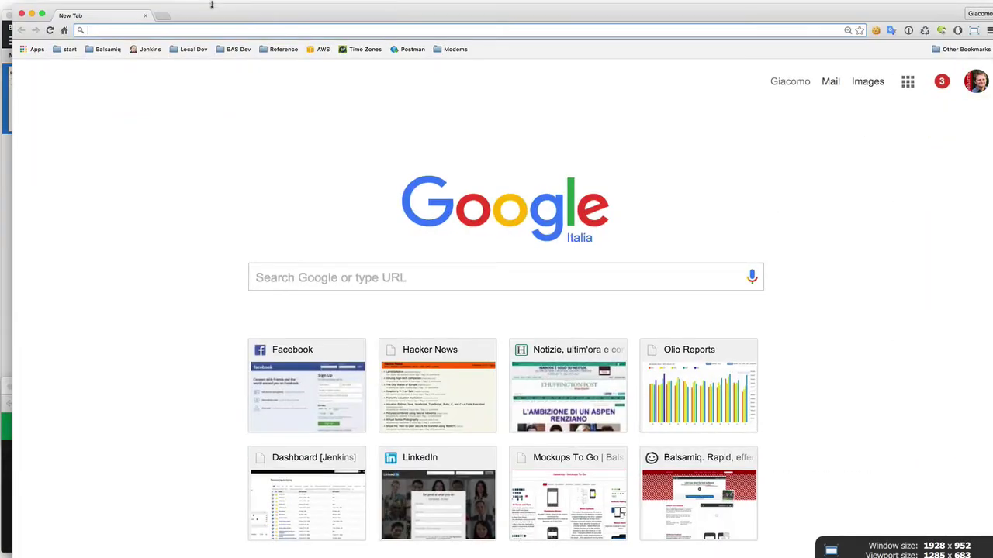
text(uxapprentice.com)
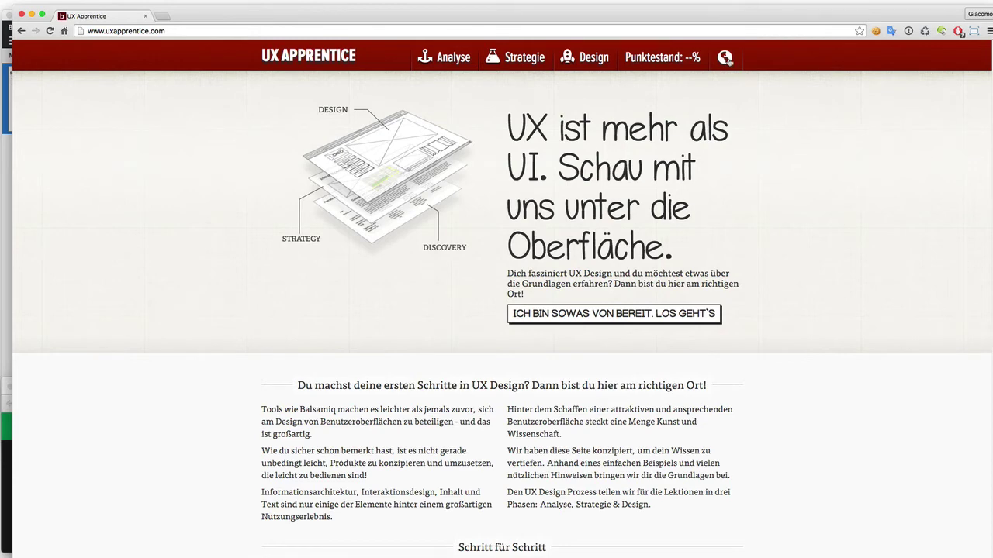
Step: Switch the site to Français, start the Discovery lessons, then switch the language to Italiano
click(726, 59)
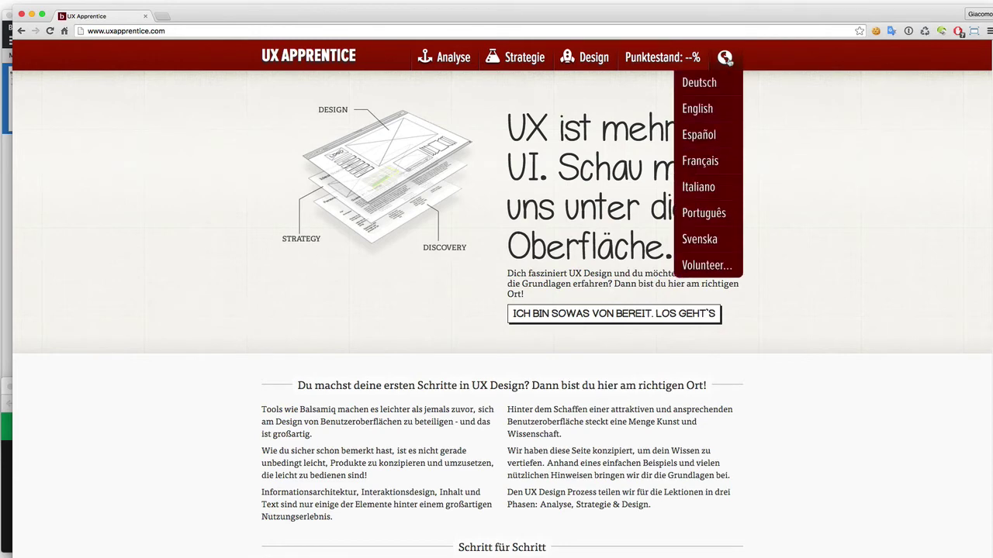
click(700, 162)
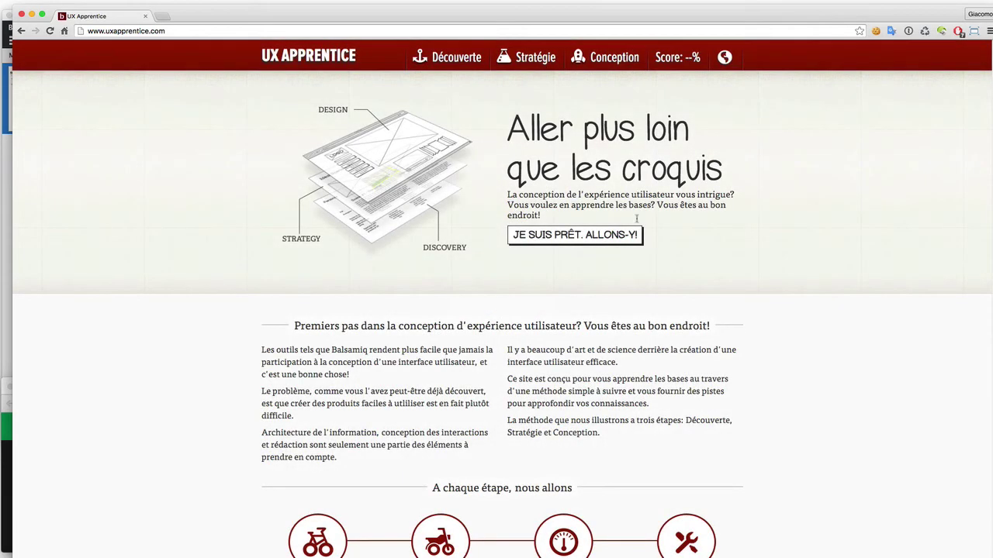
click(549, 238)
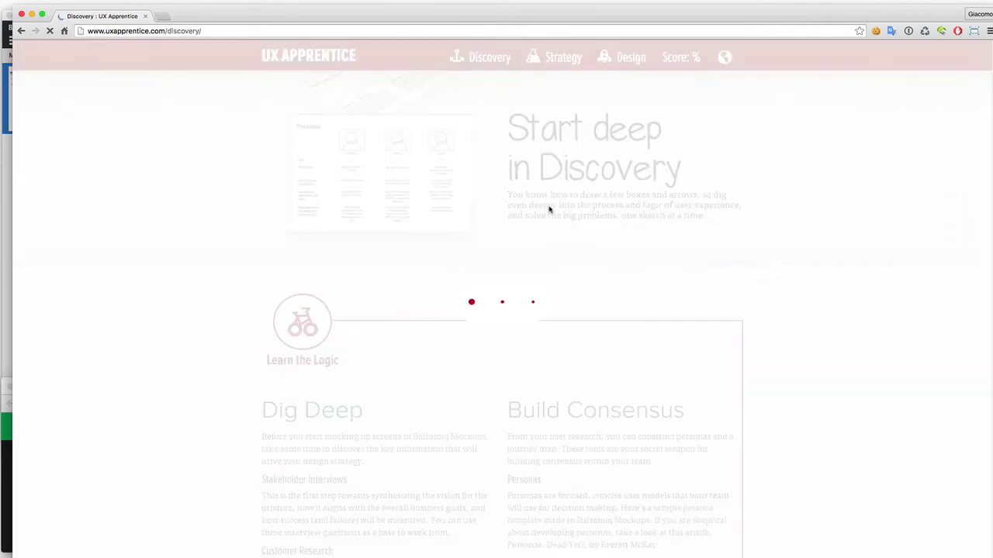
click(724, 57)
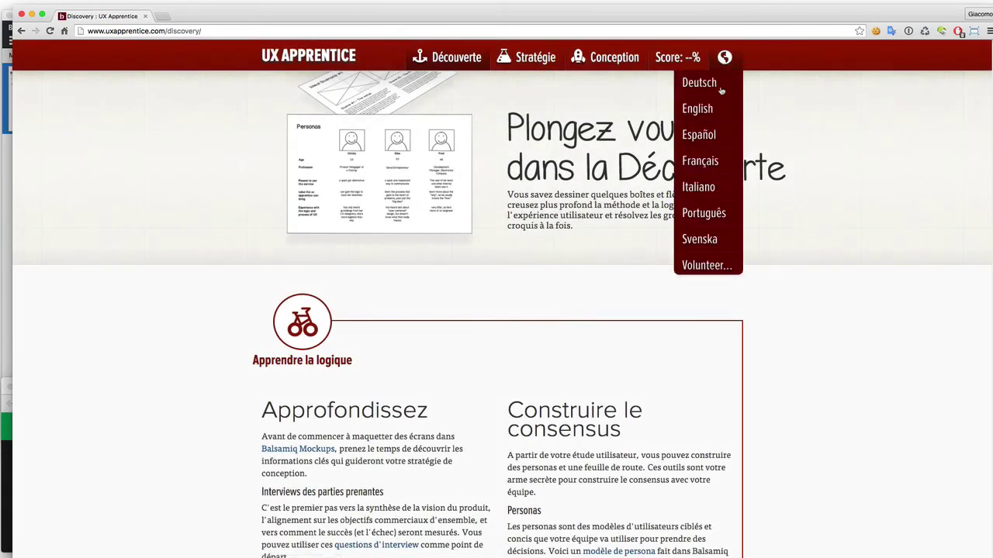
click(697, 190)
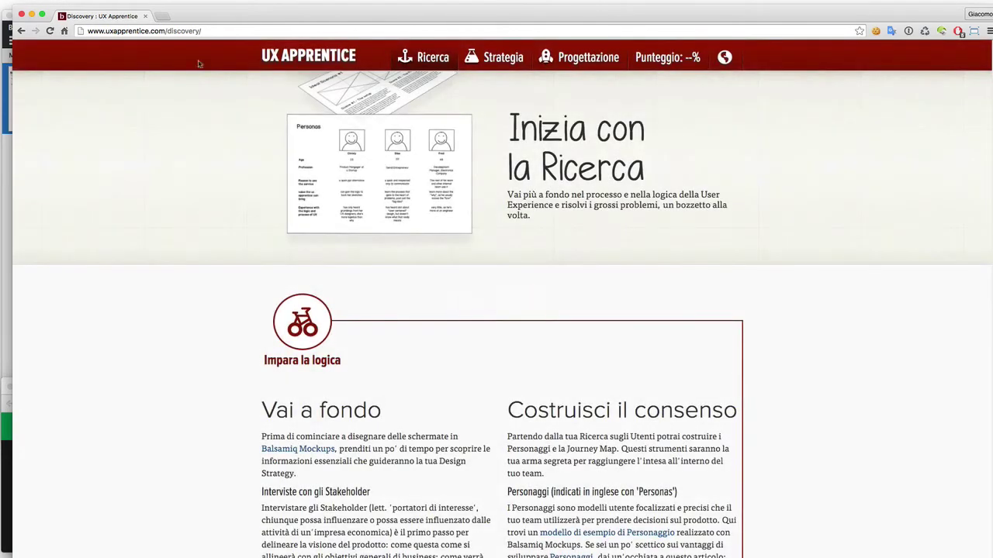
Step: Close the browser and add 'Requirements' with '- Language Switcher' beneath it to the brief notes
click(145, 16)
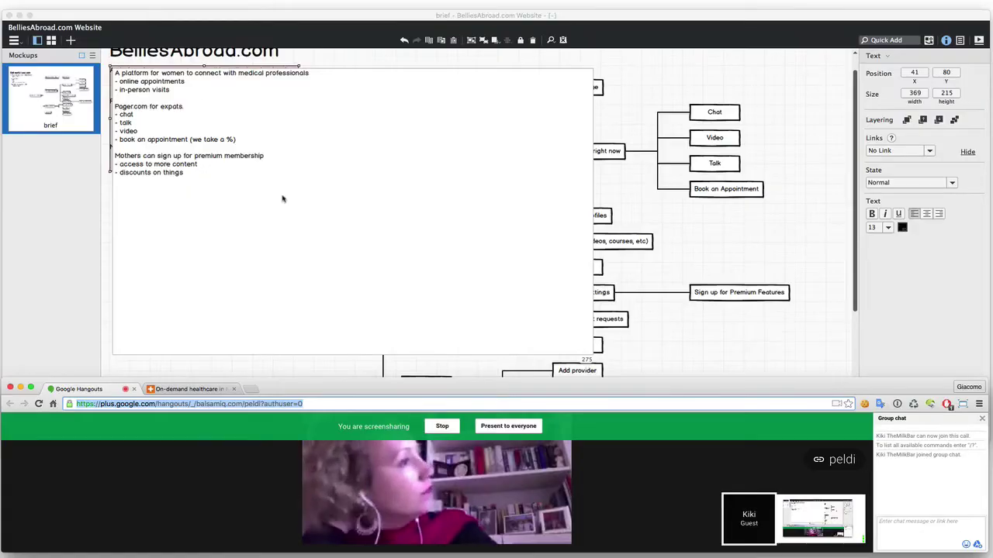
click(204, 218)
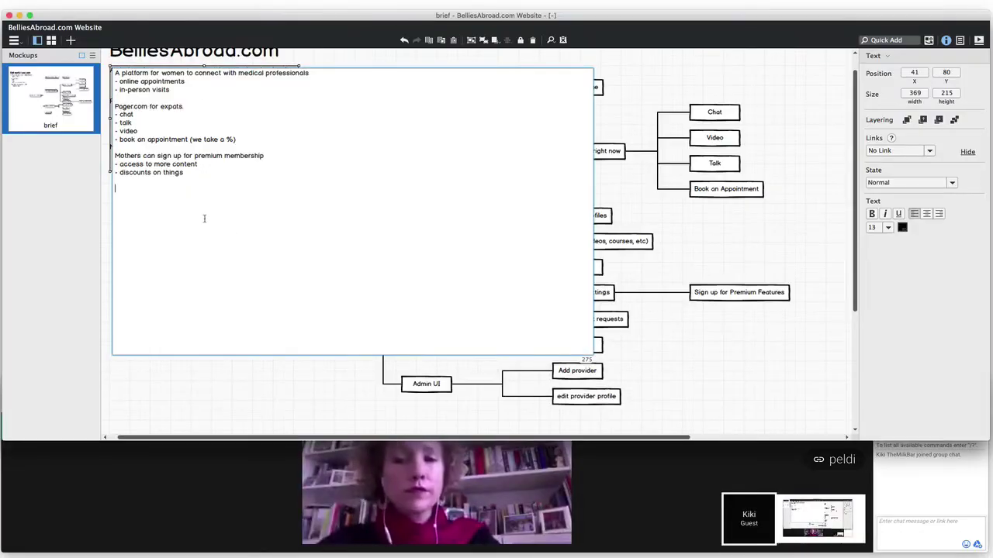
text(Requirement)
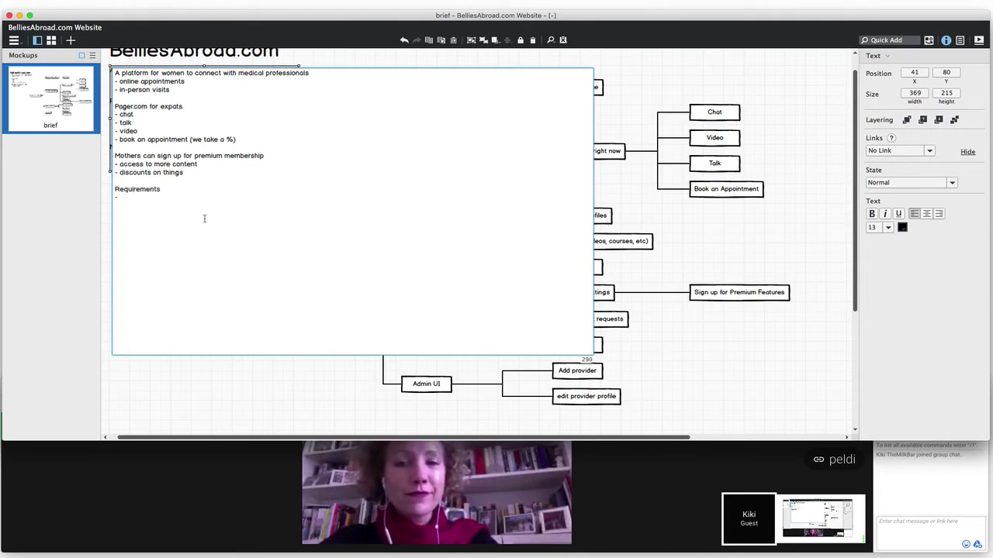
text(s)
key(Return)
text(- Language Switcher)
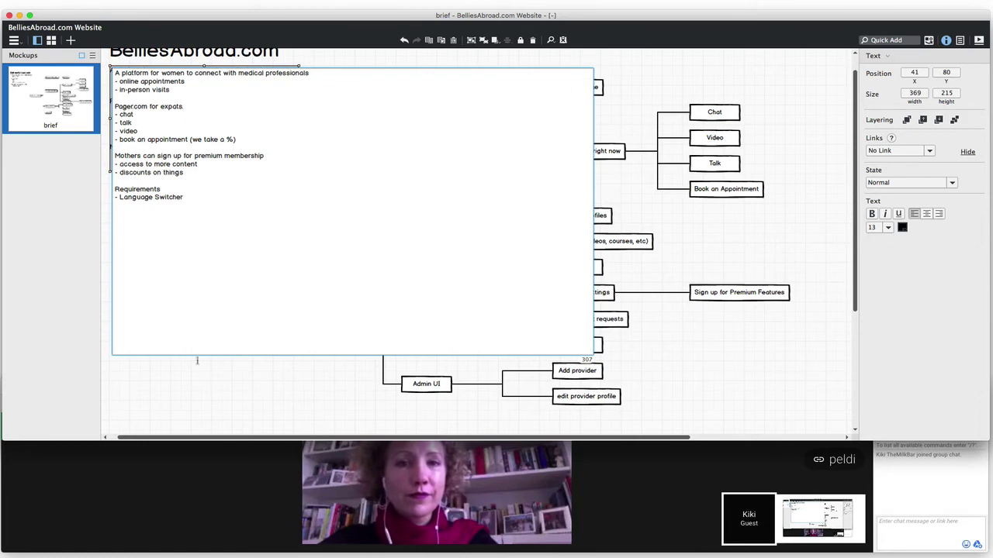
Step: Finish editing and drag the notes box's bottom edge down so the requirements fit
click(199, 377)
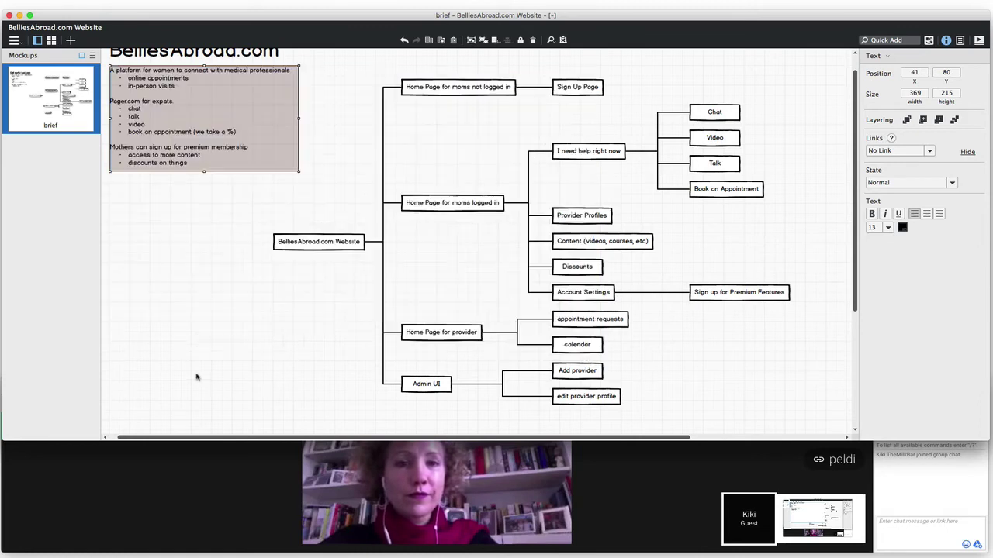
click(211, 366)
click(198, 170)
drag(199, 170, 200, 208)
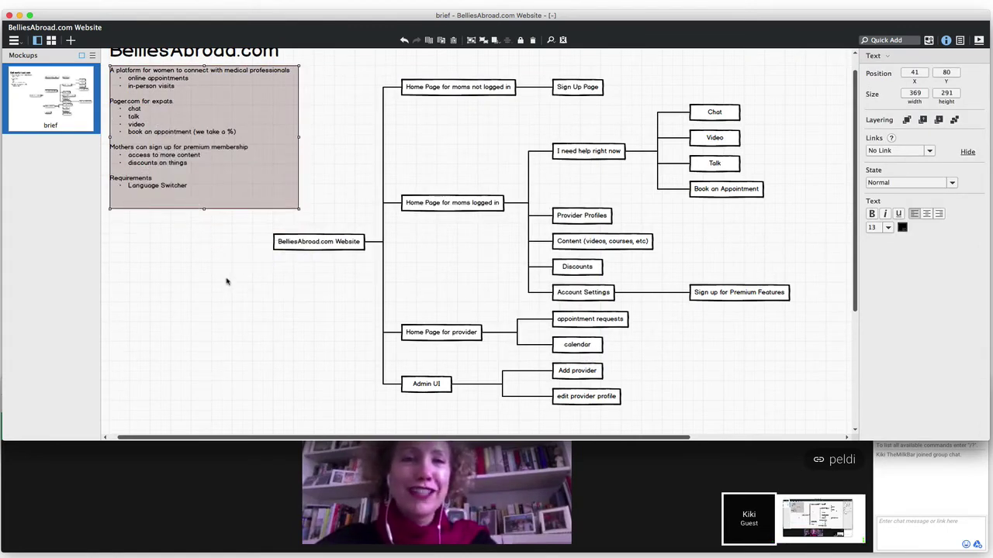
click(239, 480)
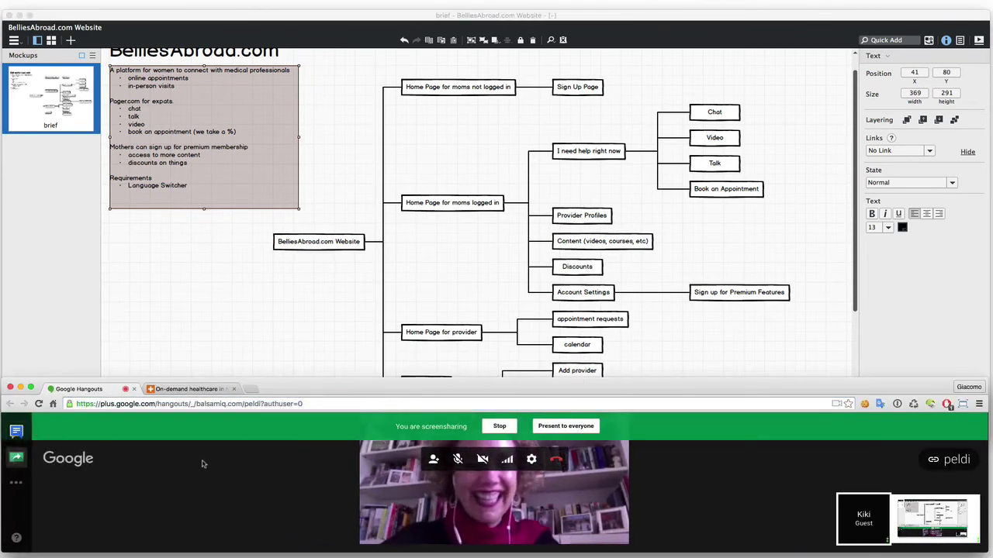
Step: Save the project as BelliesAbroad.com Website.bmpr in the home folder
click(248, 282)
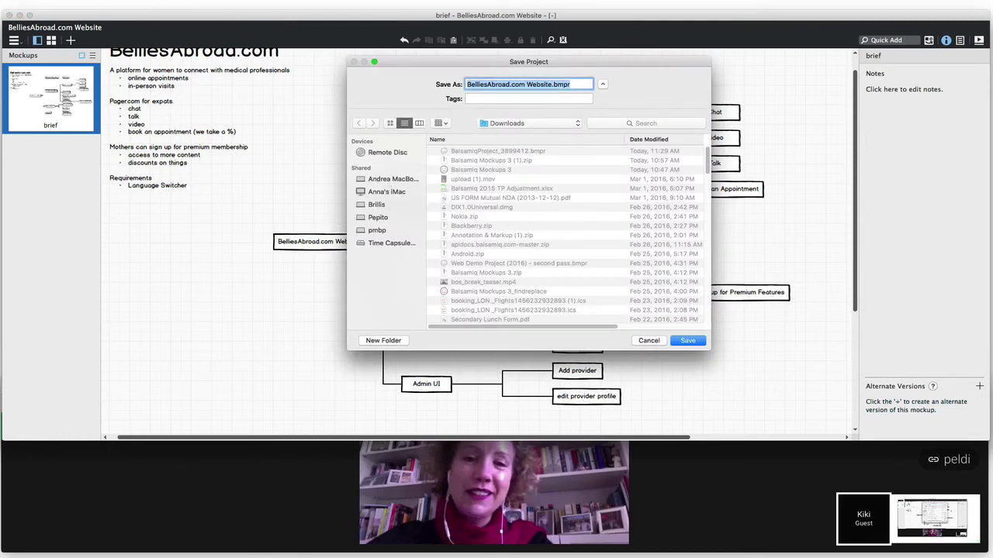
click(511, 84)
click(528, 122)
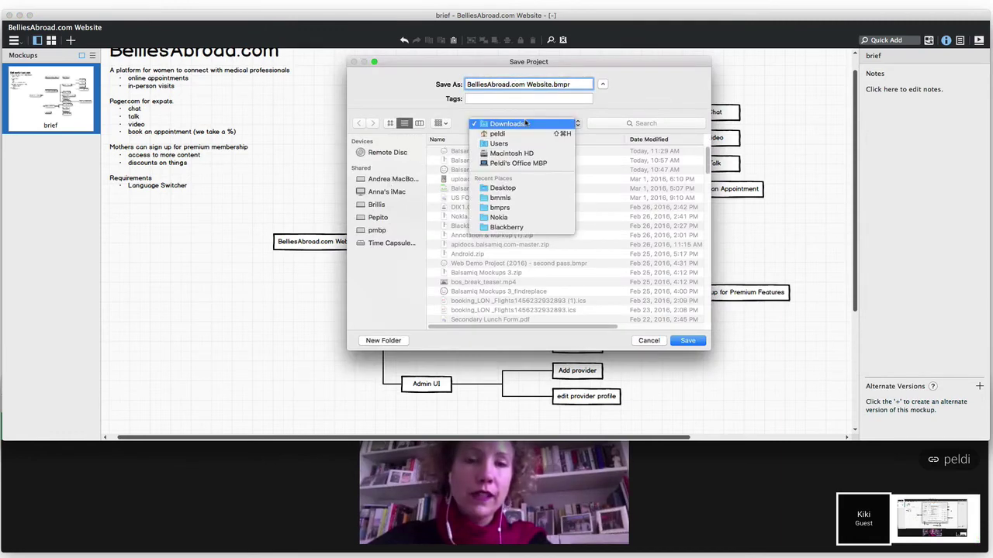
click(518, 134)
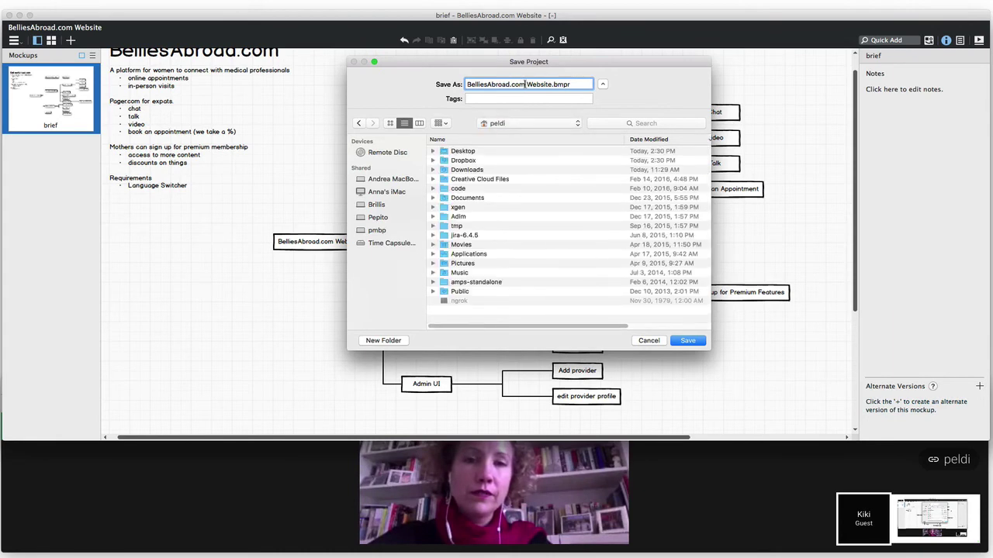
click(684, 341)
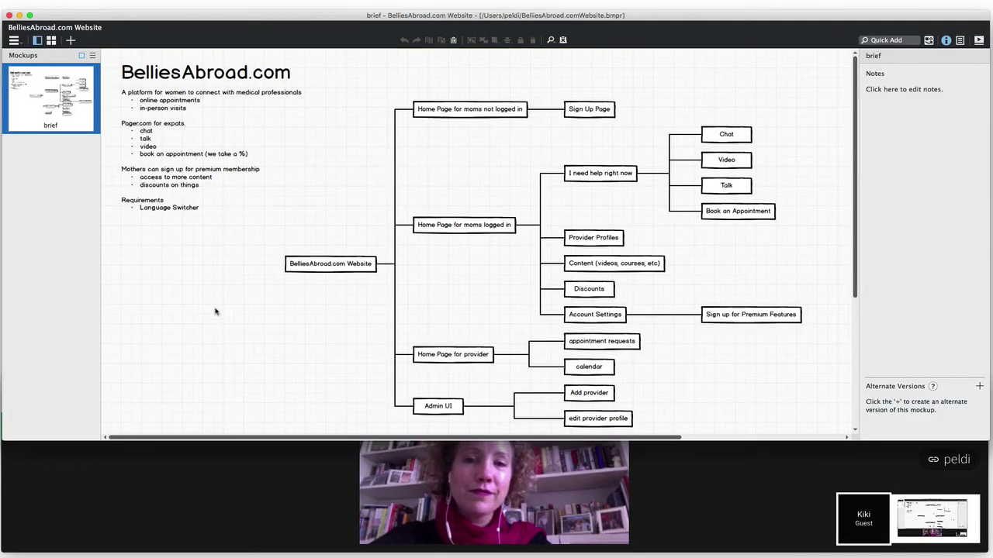
Step: Move the site map slightly up and right, and hide its Links list
scroll(211, 303, down, 2)
scroll(211, 302, up, 1)
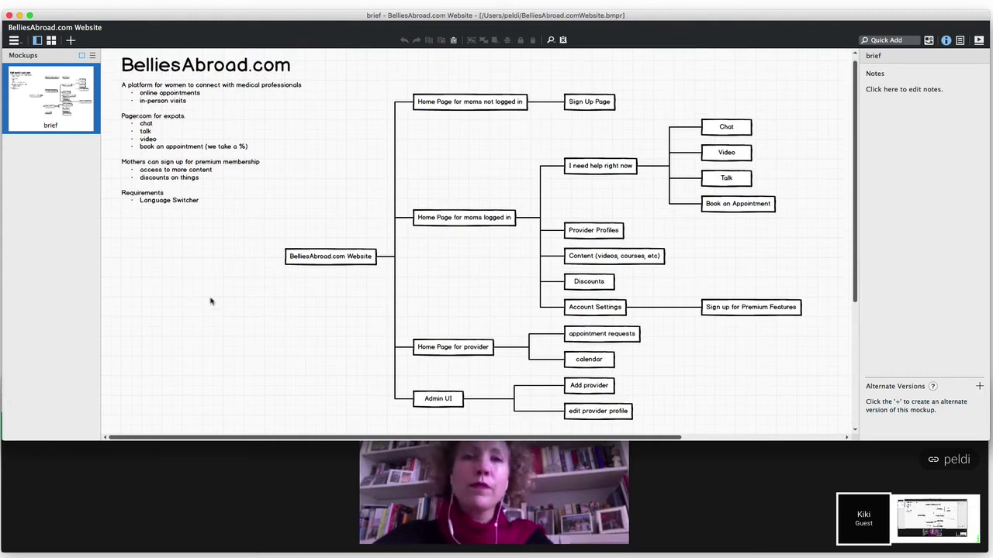
drag(475, 293, 509, 262)
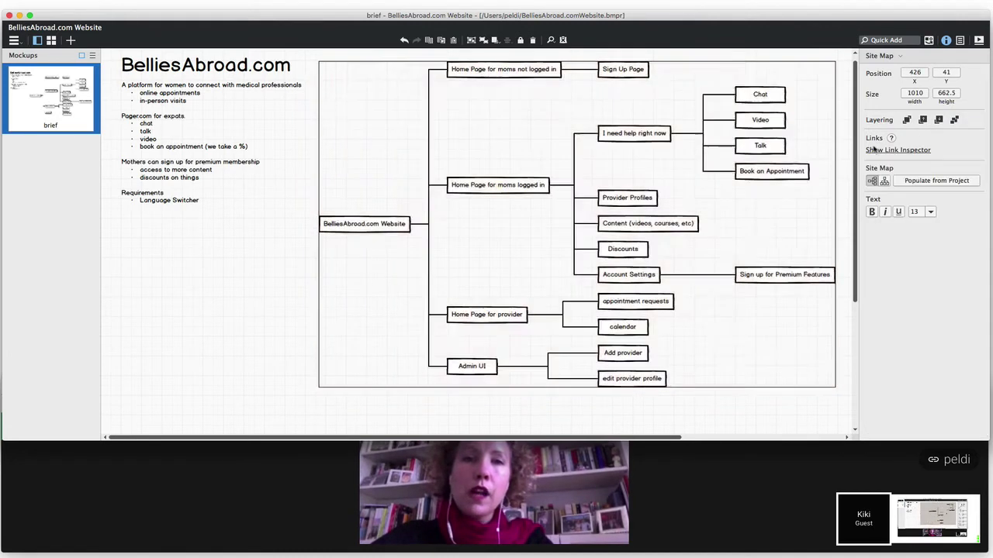
click(874, 150)
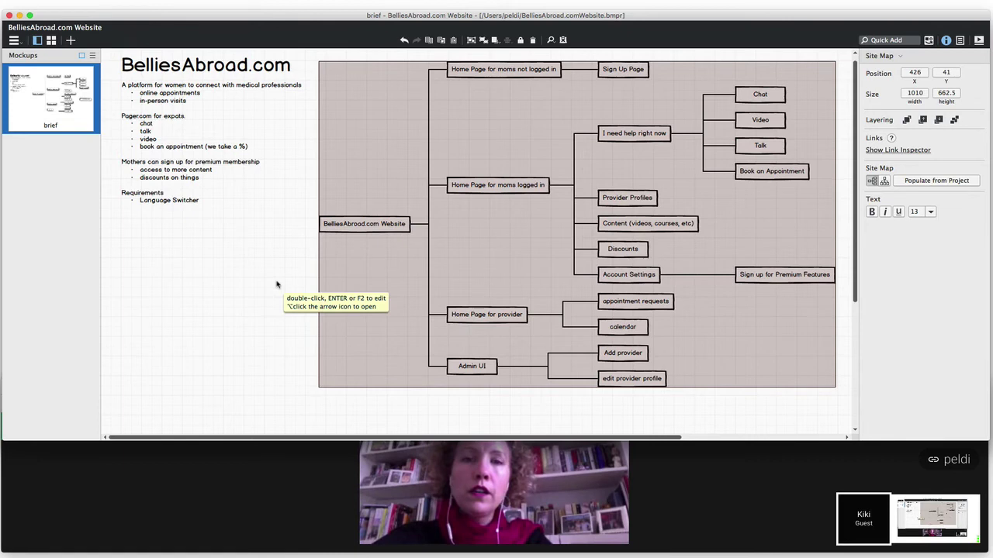
Step: Reopen the brief notes for editing and start a new line after Language Switcher
click(249, 201)
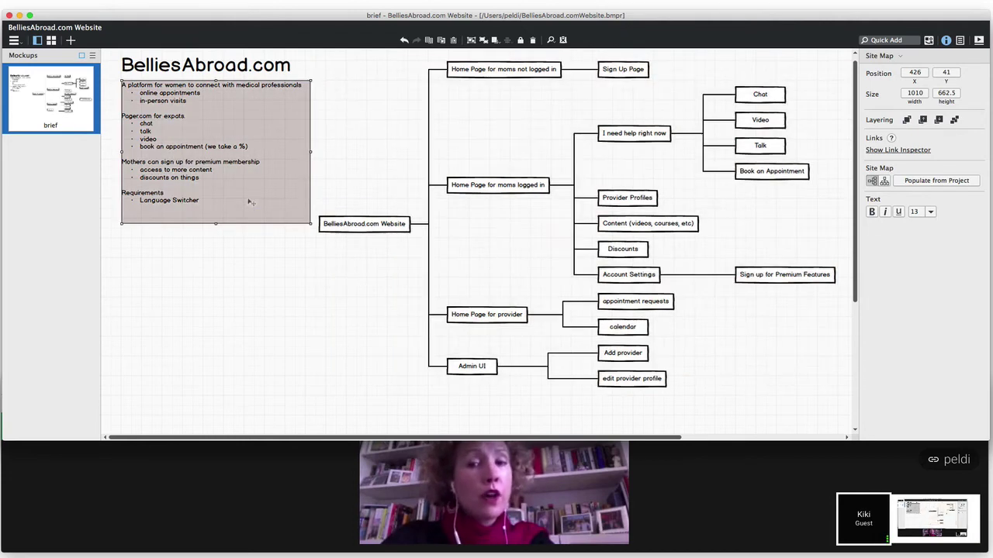
double_click(249, 202)
click(240, 210)
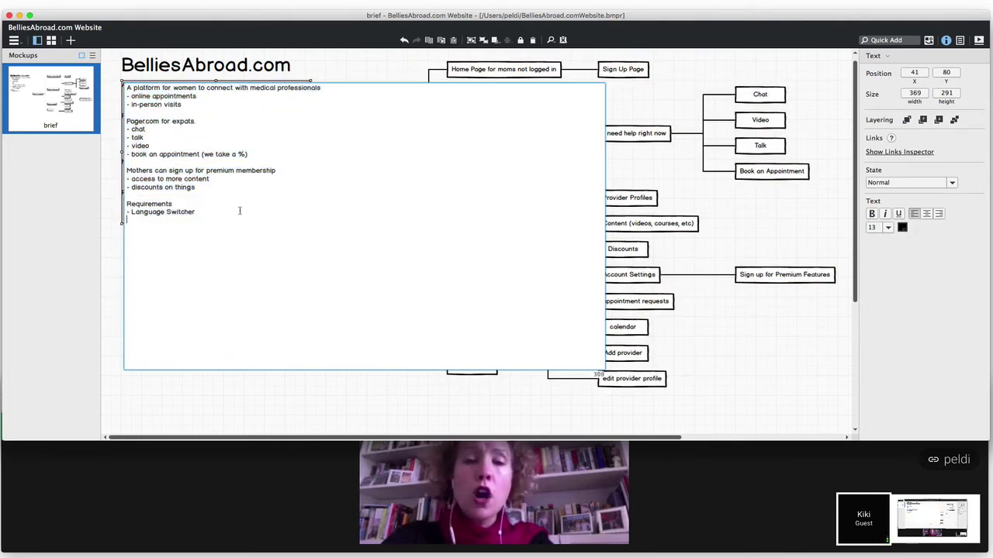
key(Return)
key(Return)
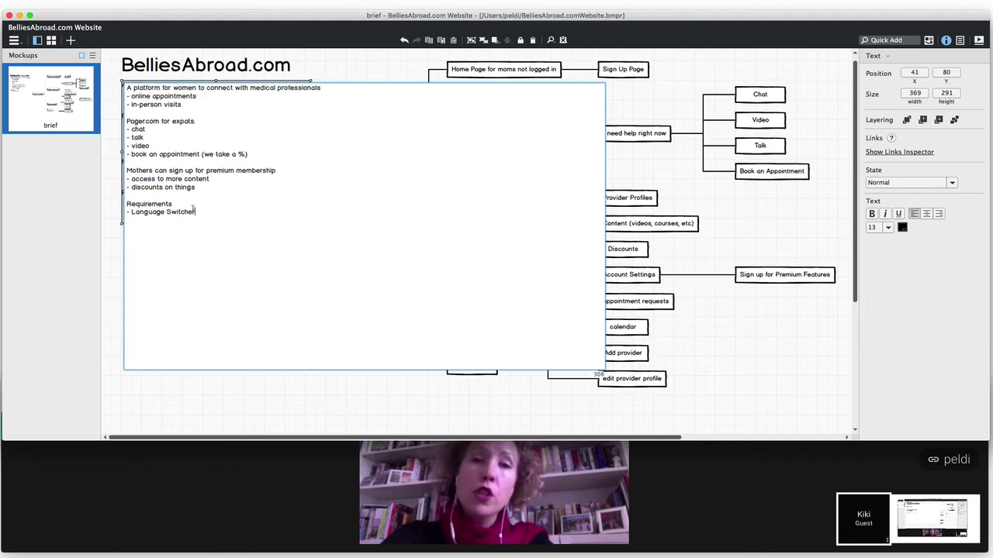
Step: Close the notes and rename the project from 'BelliesAbroad.com Website' to 'BelliesAbroad.com'
click(151, 397)
double_click(88, 30)
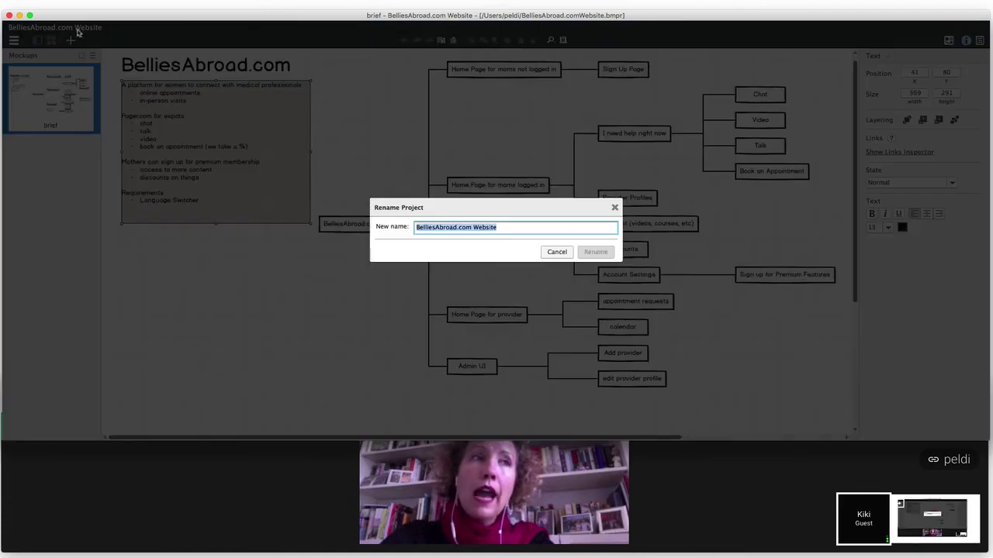
double_click(485, 227)
key(BackSpace)
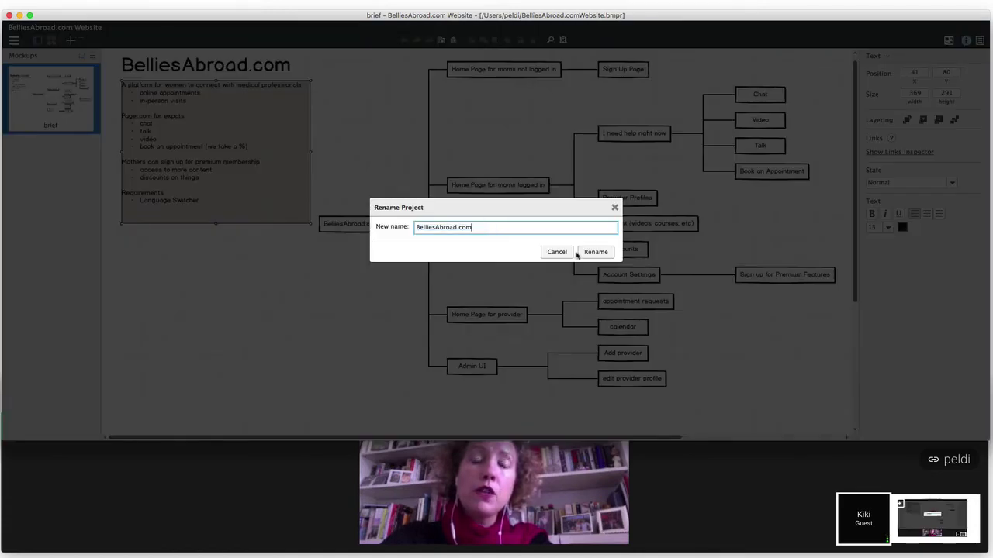
click(595, 252)
click(310, 291)
click(279, 213)
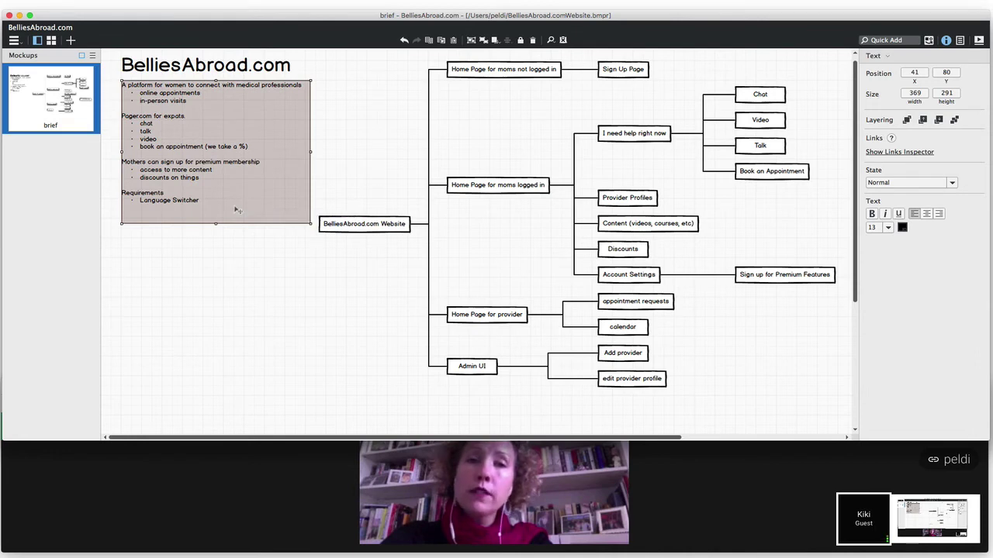
Step: Add a 'Mobile First!' line after Language Switcher and stretch the brief block to 333 high
double_click(258, 224)
click(258, 225)
text(Mobile First)
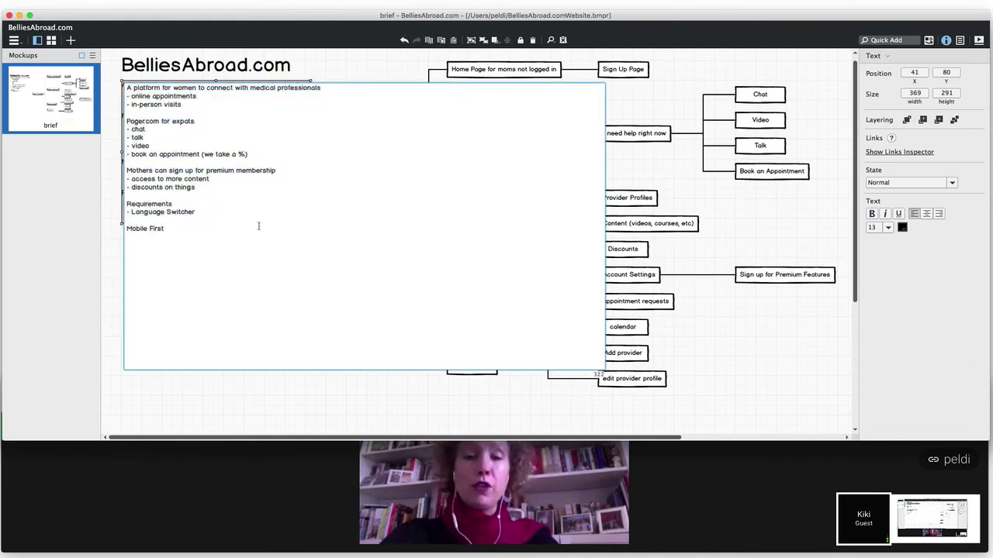
text(!)
click(111, 251)
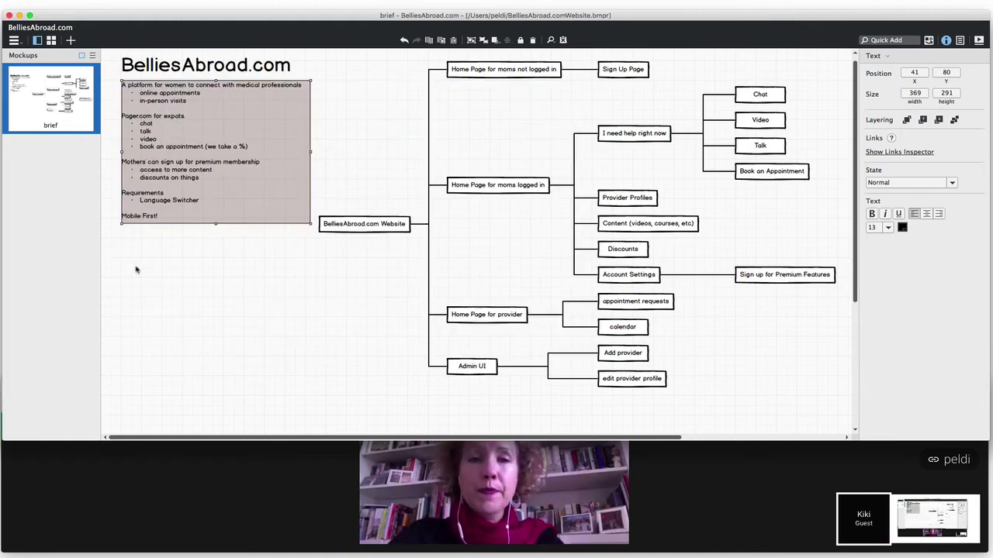
click(158, 251)
click(218, 221)
drag(218, 226, 215, 245)
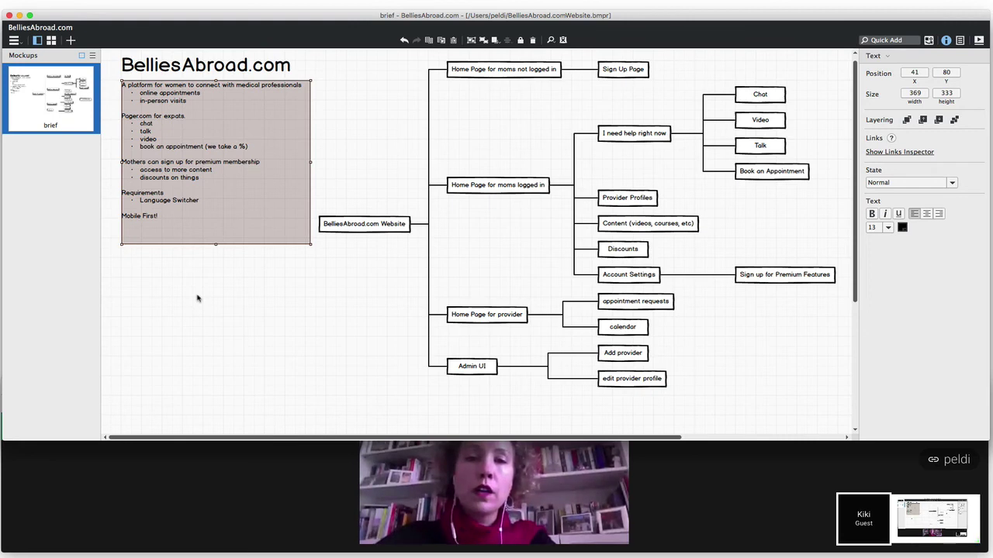
click(198, 298)
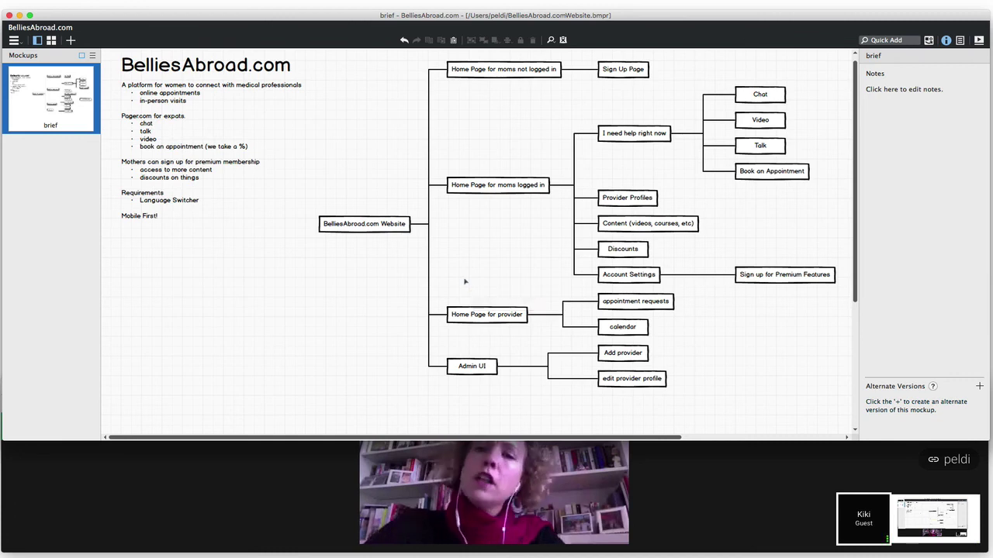
click(486, 85)
double_click(488, 80)
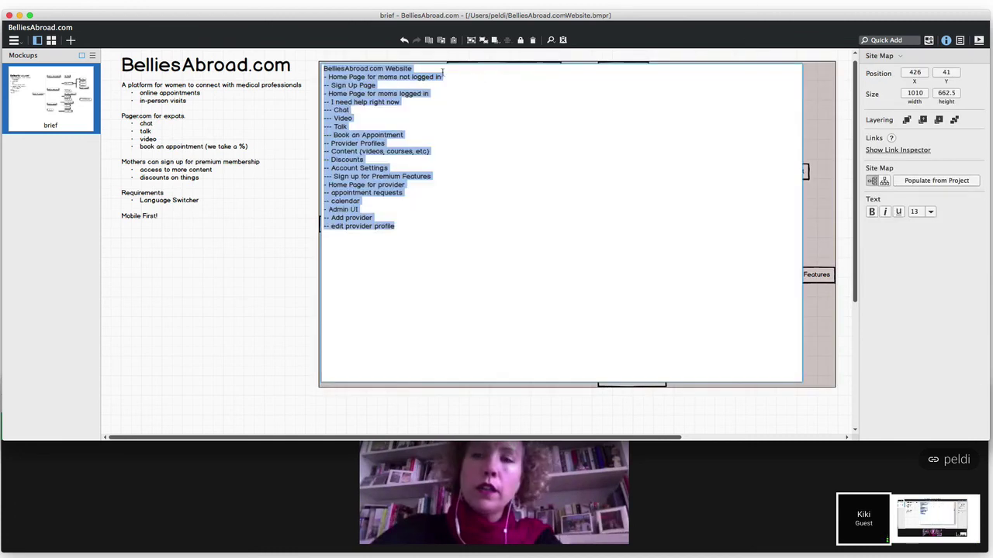
key(Escape)
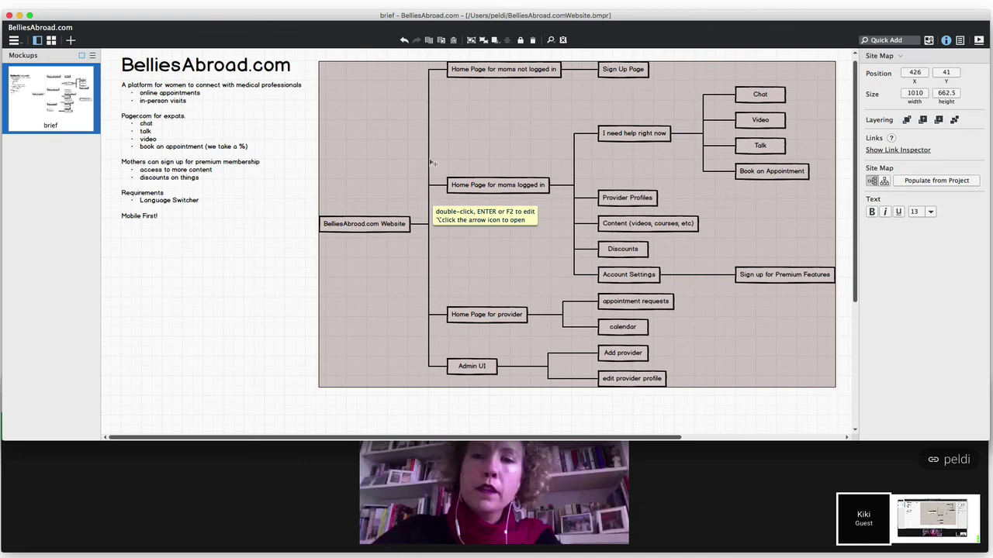
click(289, 196)
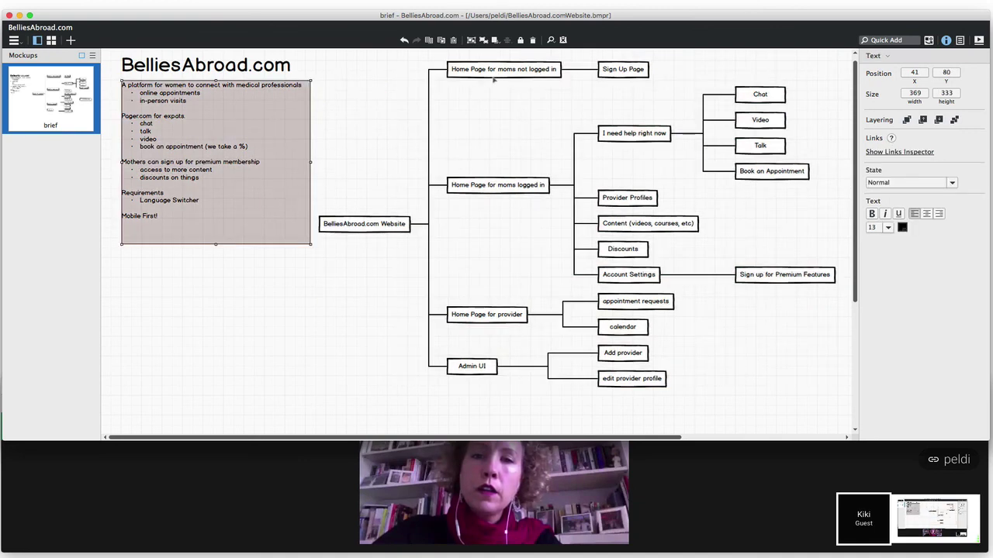
click(497, 76)
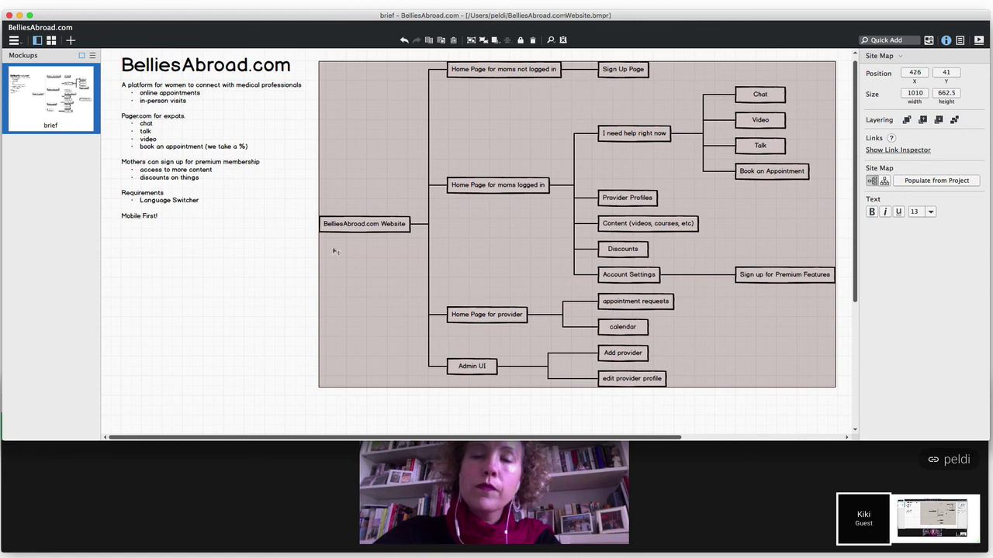
Step: Add a blank New Mockup 1 to the project with the new-mockup shortcut, then return to brief
click(232, 307)
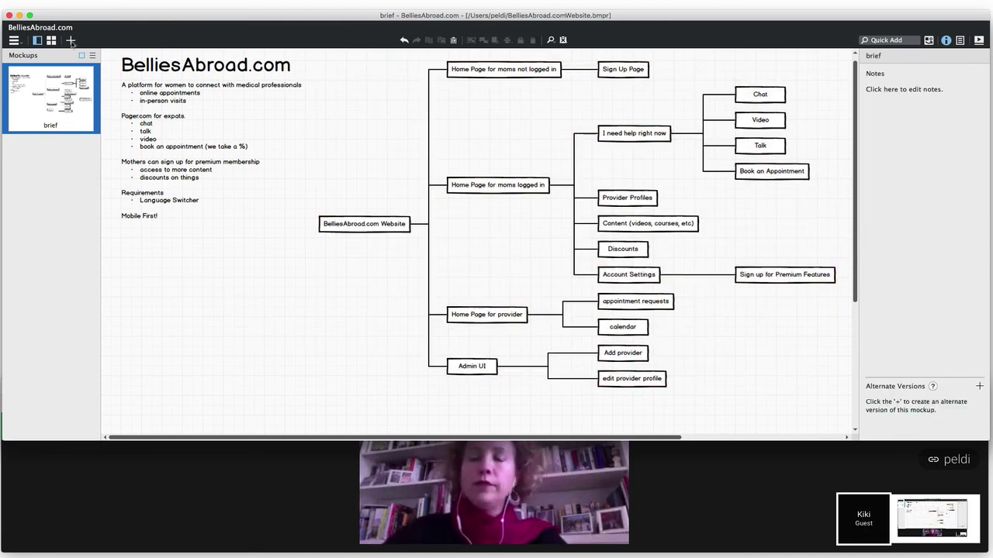
key(super+n)
click(62, 85)
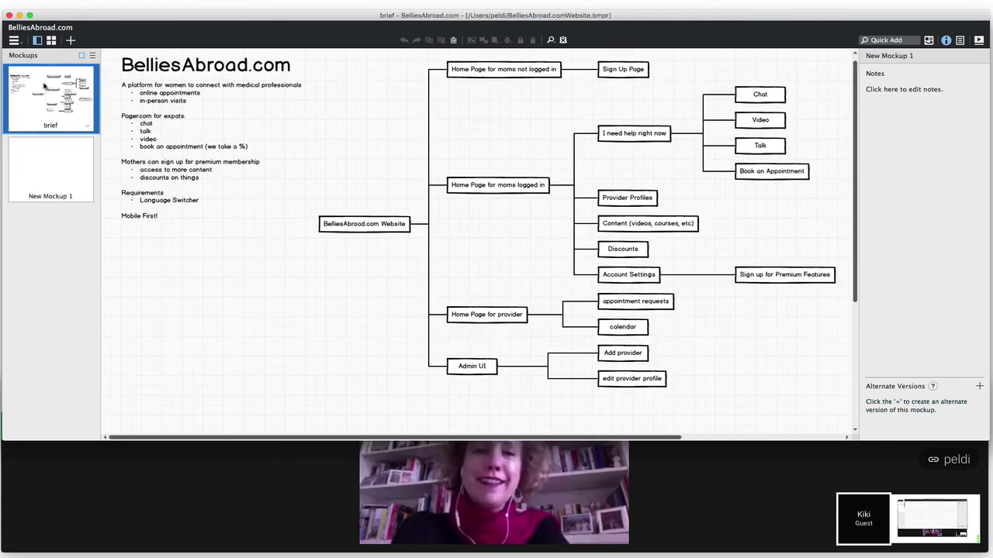